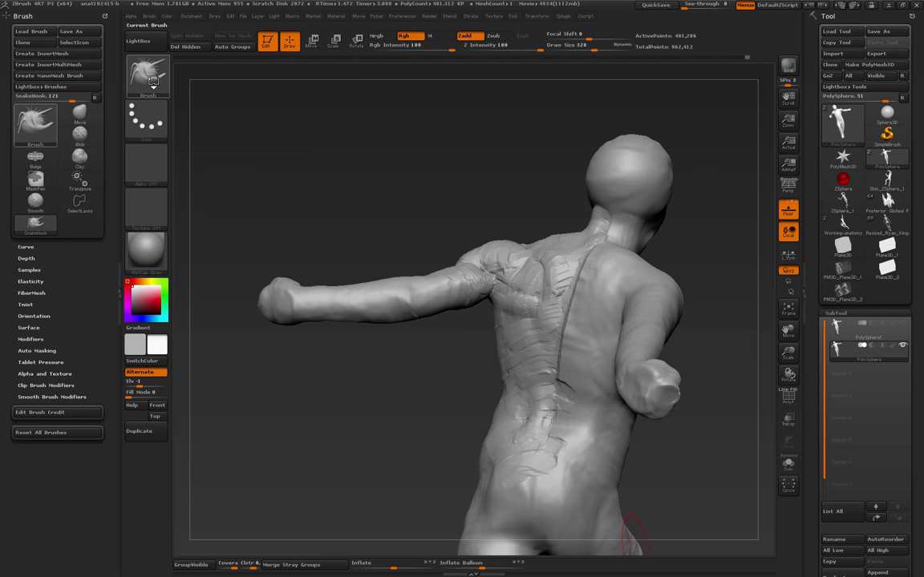
# Switch to the Rake brush and set its draw size to about 301 for the front of the torso
pyautogui.click(152, 81)
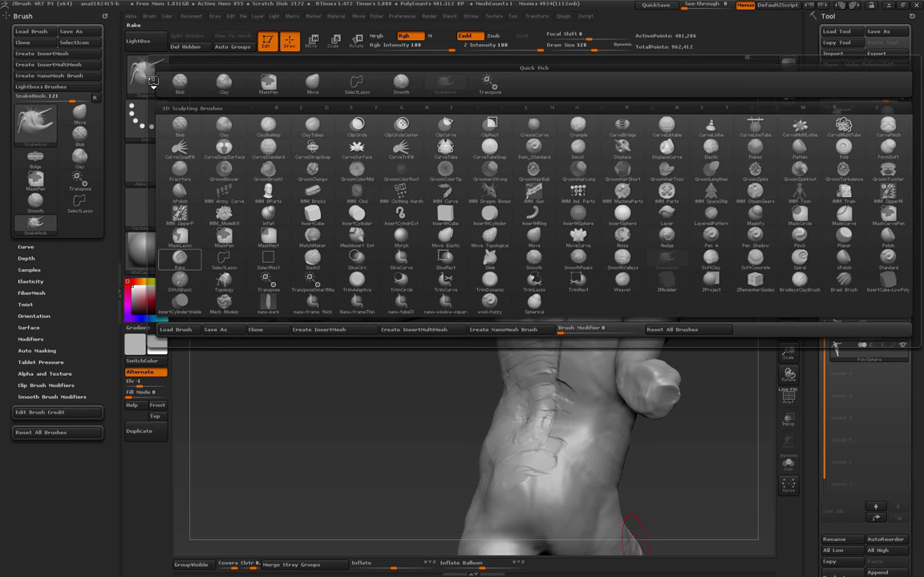
pyautogui.click(179, 260)
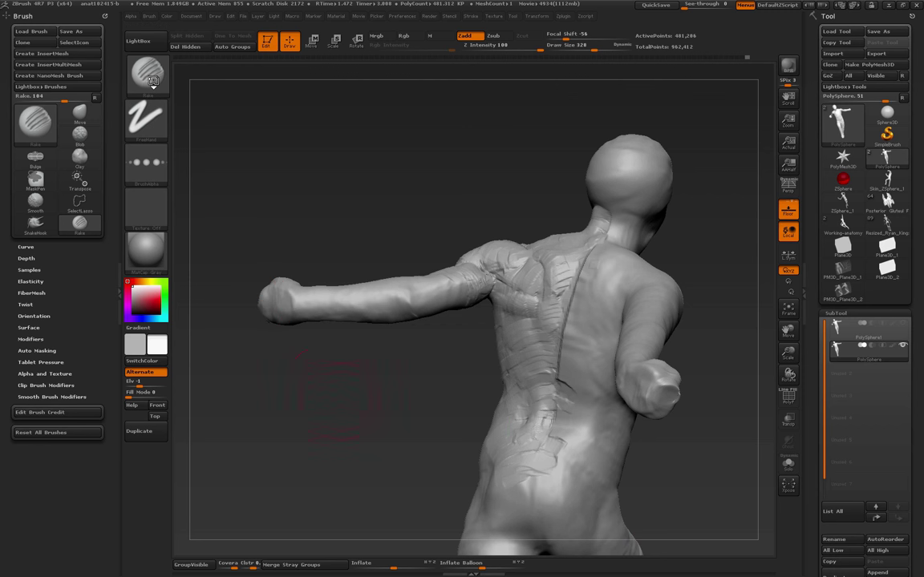
pyautogui.moveTo(341, 393); pyautogui.dragTo(377, 394)
pyautogui.moveTo(433, 441)
pyautogui.keyDown('alt'); pyautogui.mouseDown()
pyautogui.moveTo(400, 406)
pyautogui.moveTo(401, 505)
pyautogui.moveTo(329, 520)
pyautogui.mouseUp(); pyautogui.keyUp('alt')
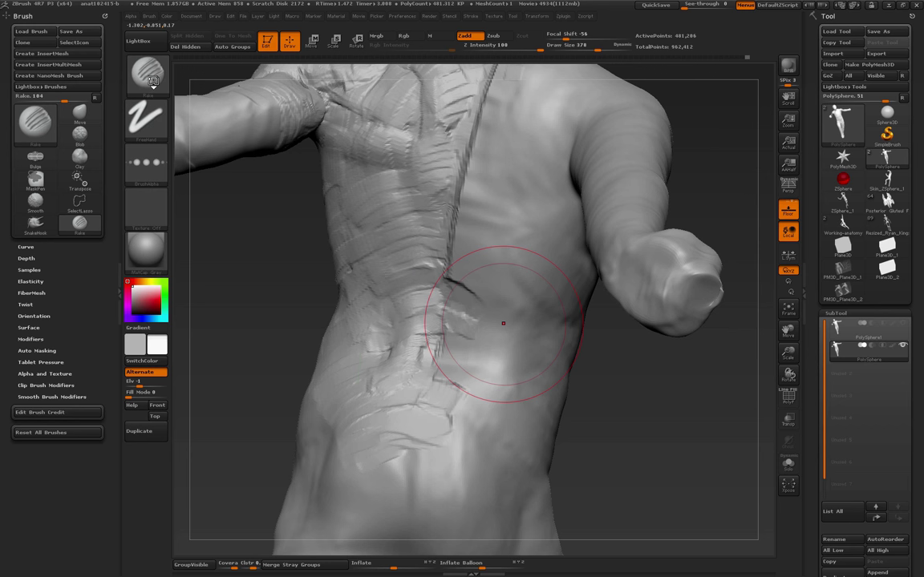
pyautogui.keyDown('alt'); pyautogui.moveTo(705, 161); pyautogui.dragTo(866, 249); pyautogui.keyUp('alt')
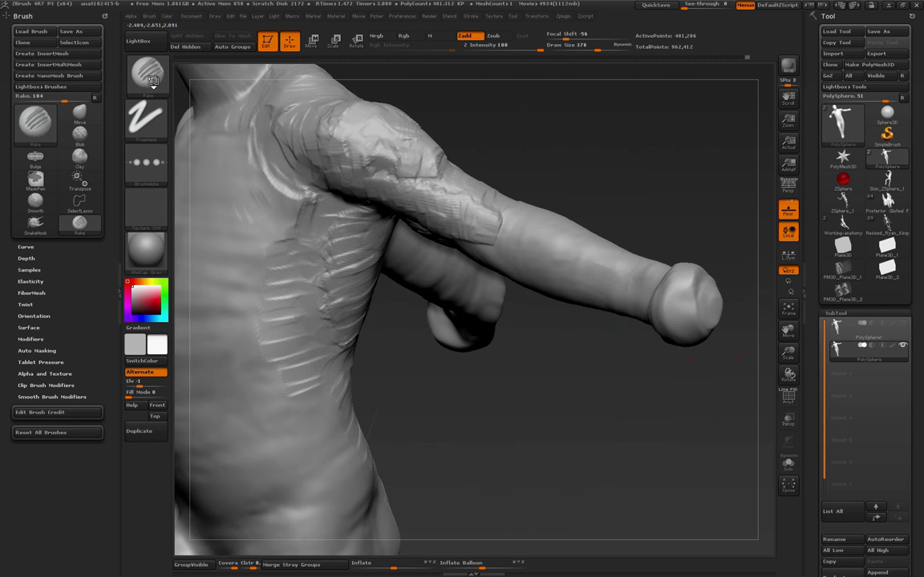
pyautogui.moveTo(642, 357); pyautogui.dragTo(741, 352)
pyautogui.keyDown('alt'); pyautogui.moveTo(610, 385); pyautogui.dragTo(726, 393); pyautogui.keyUp('alt')
pyautogui.moveTo(641, 385); pyautogui.dragTo(653, 395)
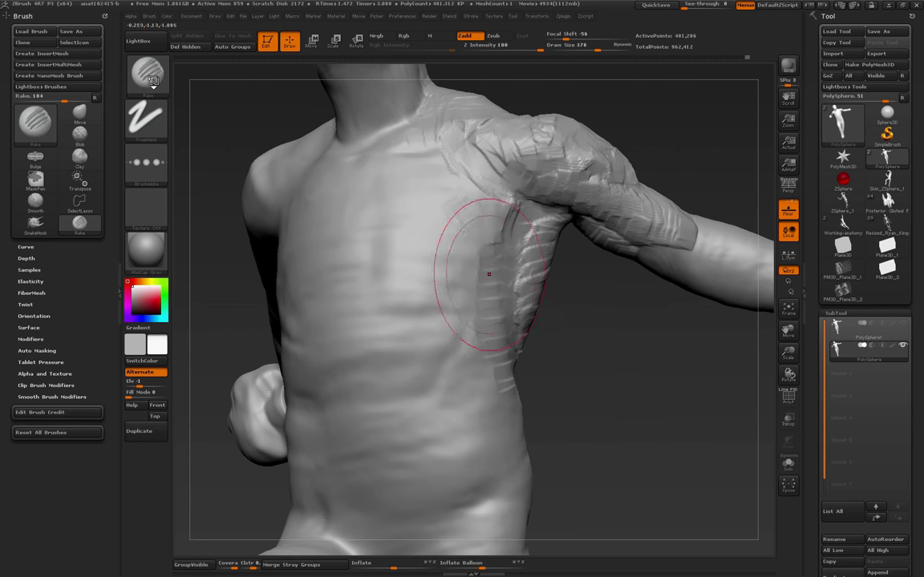
pyautogui.press('s')
pyautogui.moveTo(489, 274); pyautogui.dragTo(484, 275)
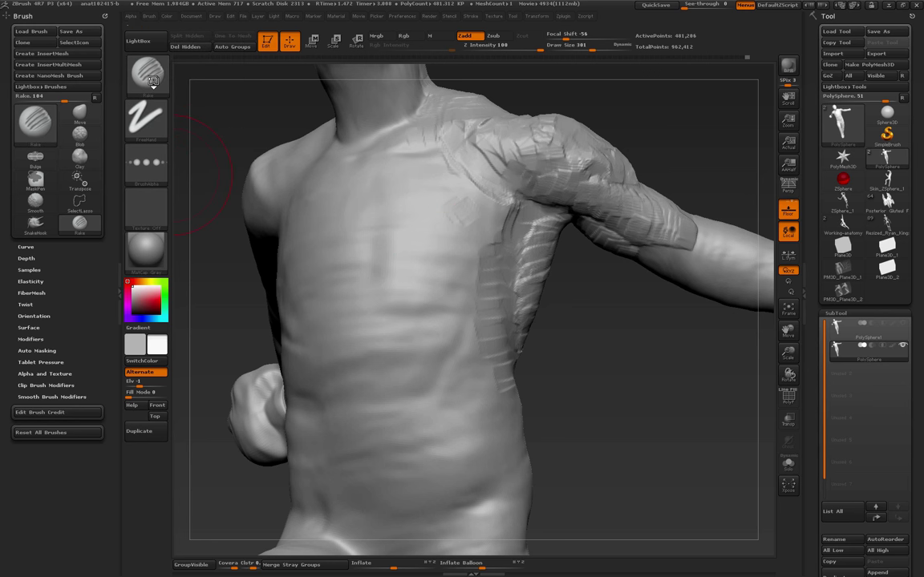
# Build up a test patch on the chest with the Clay brush
pyautogui.click(152, 81)
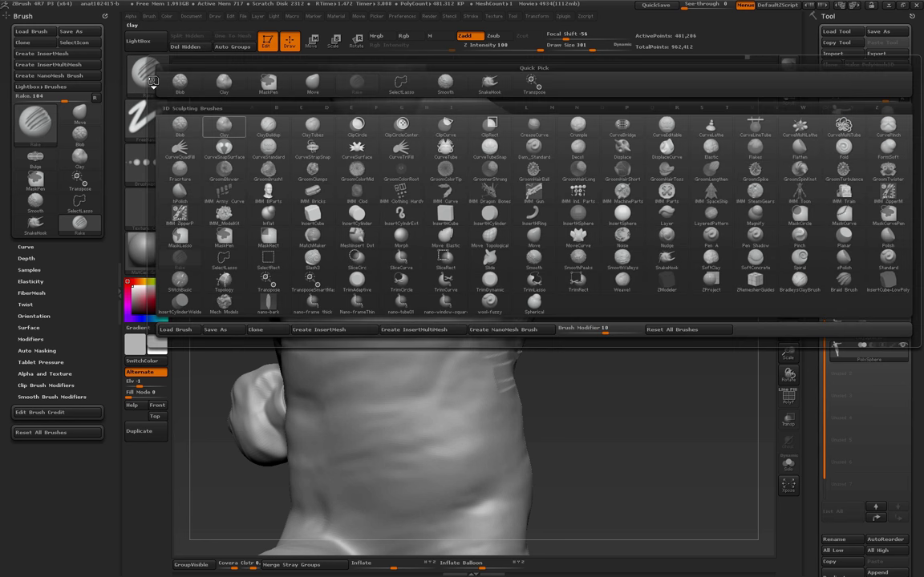
pyautogui.click(224, 124)
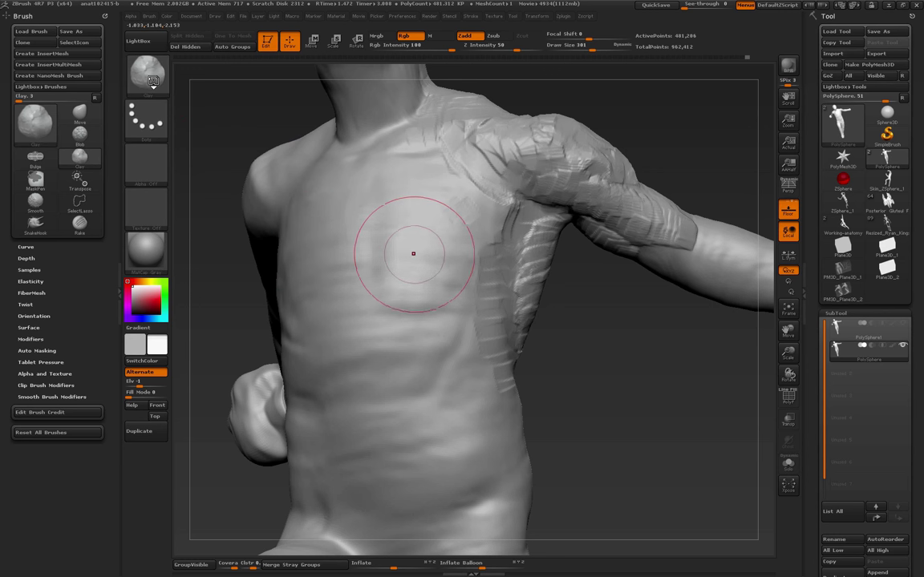
pyautogui.moveTo(412, 243); pyautogui.dragTo(473, 257)
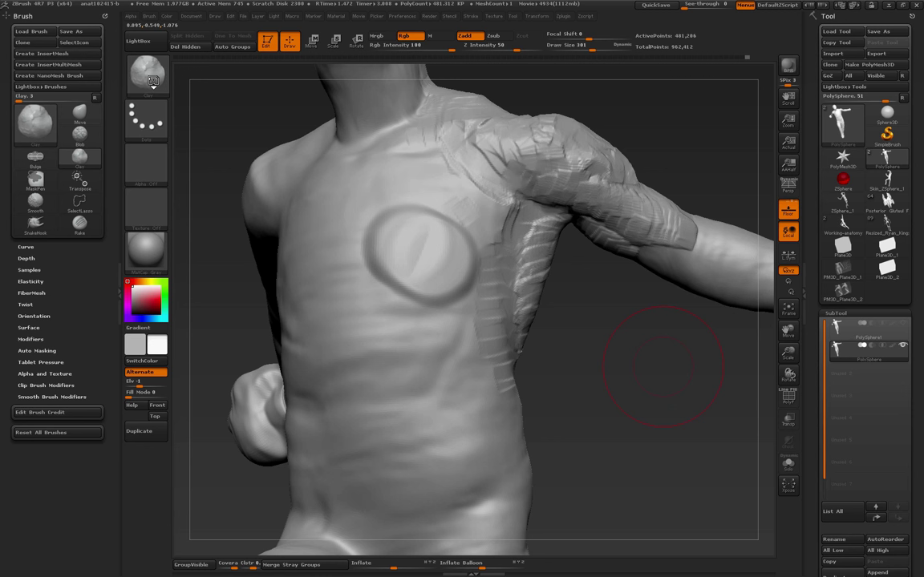
# Try a Blob brush bulge below the clay patch, and undo both test strokes
pyautogui.click(80, 133)
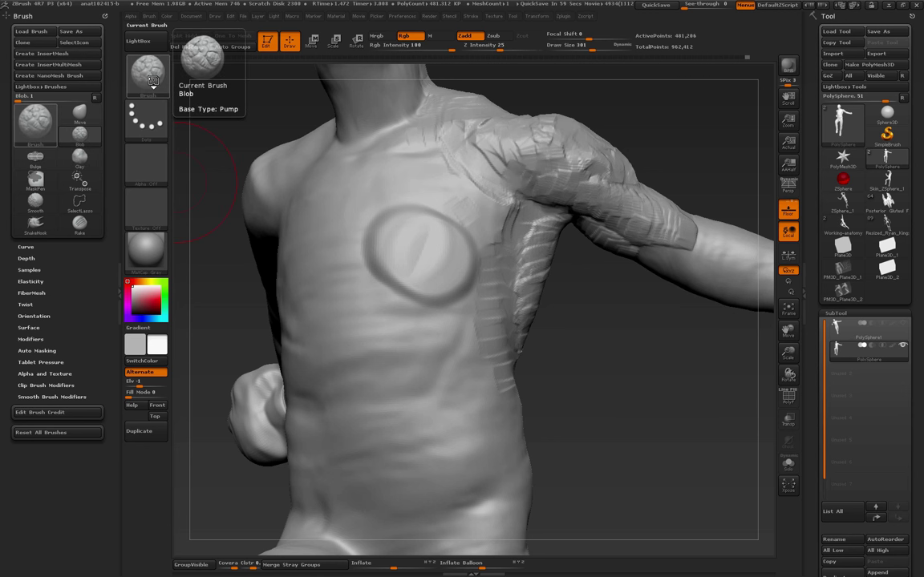
pyautogui.moveTo(380, 327); pyautogui.dragTo(377, 351)
pyautogui.moveTo(581, 377)
pyautogui.mouseDown()
pyautogui.moveTo(682, 377)
pyautogui.moveTo(606, 379)
pyautogui.mouseUp()
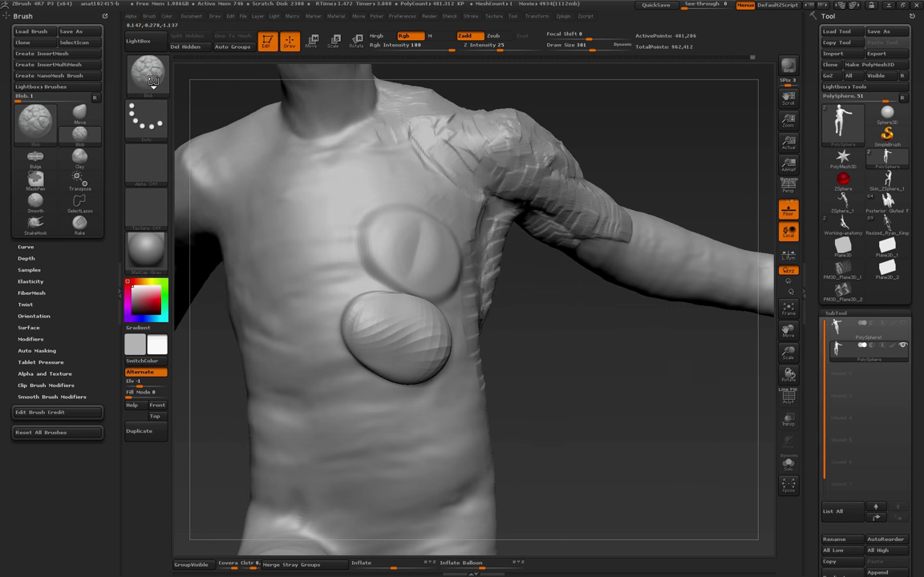
pyautogui.hotkey('ctrl', 'z')
pyautogui.hotkey('ctrl', 'z')
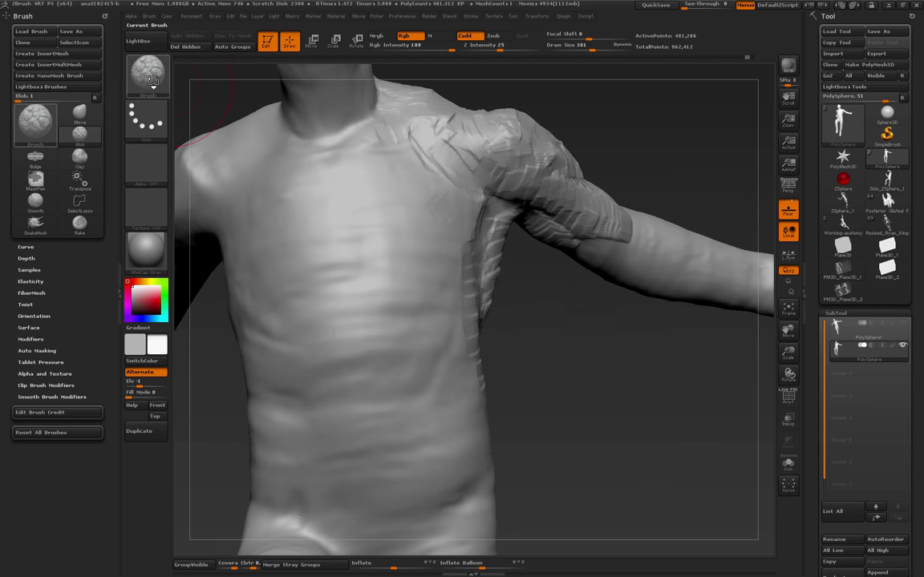
# Try a short Inflat brush stroke on the upper chest, and undo it
pyautogui.click(152, 80)
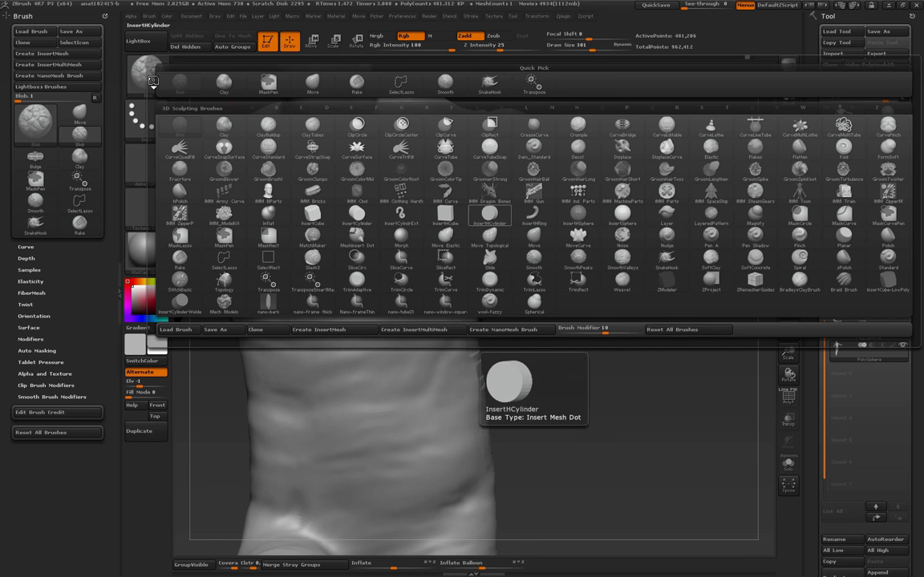
pyautogui.press('i')
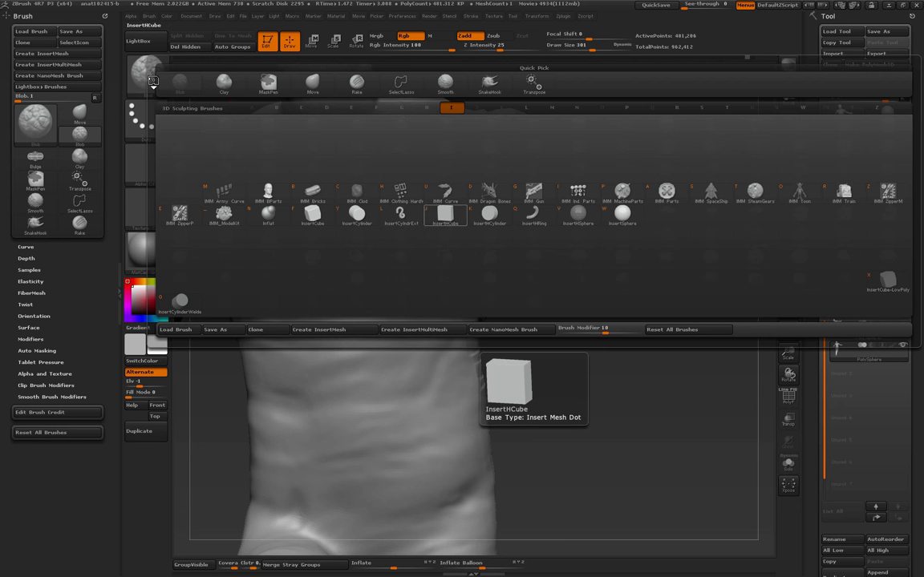
pyautogui.press('n')
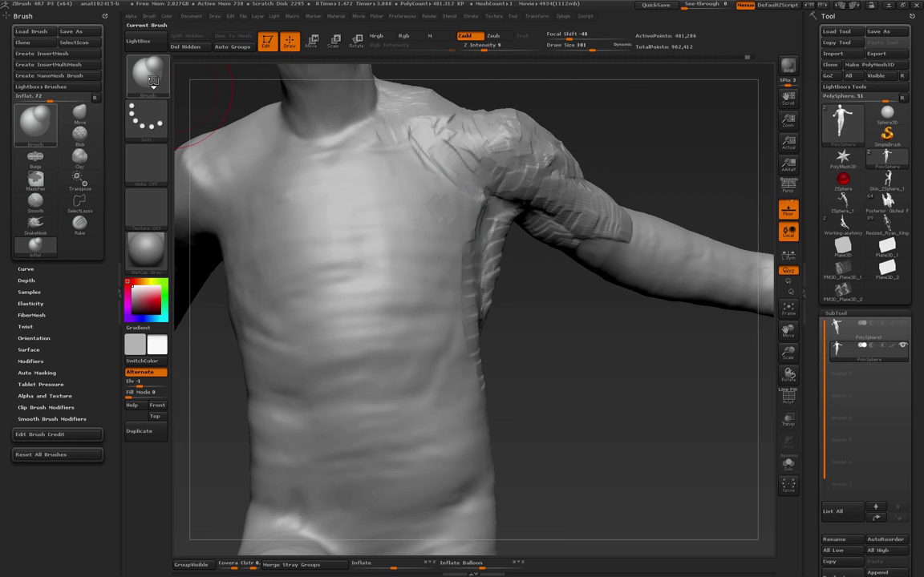
pyautogui.moveTo(373, 202); pyautogui.dragTo(377, 207)
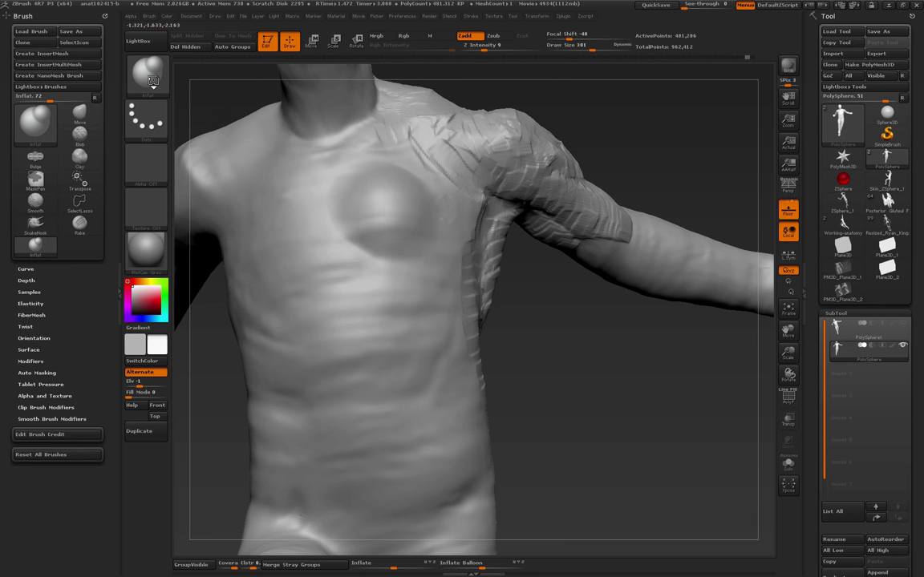
pyautogui.hotkey('ctrl', 'z')
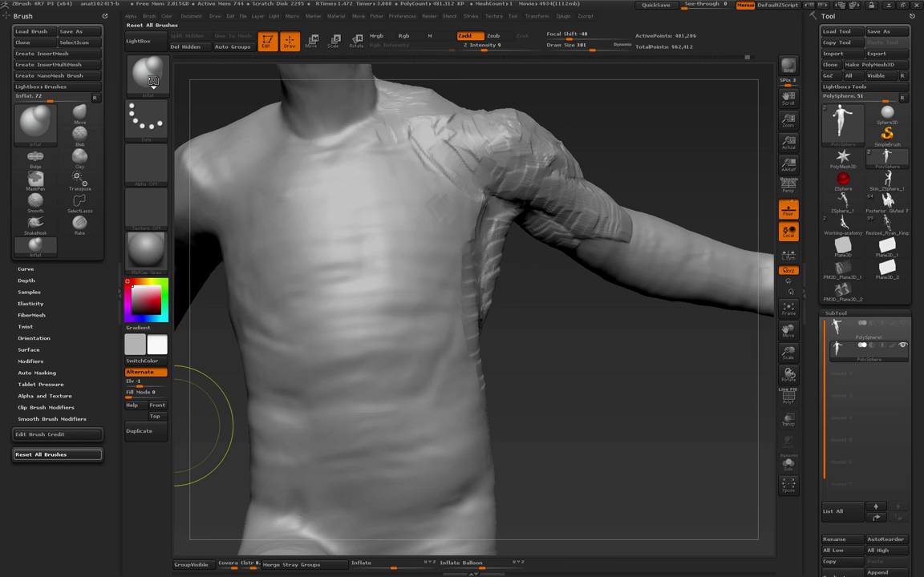
# Reset all brushes and inflate a patch of the chest beside the raised arm with the Inflat brush
pyautogui.click(58, 454)
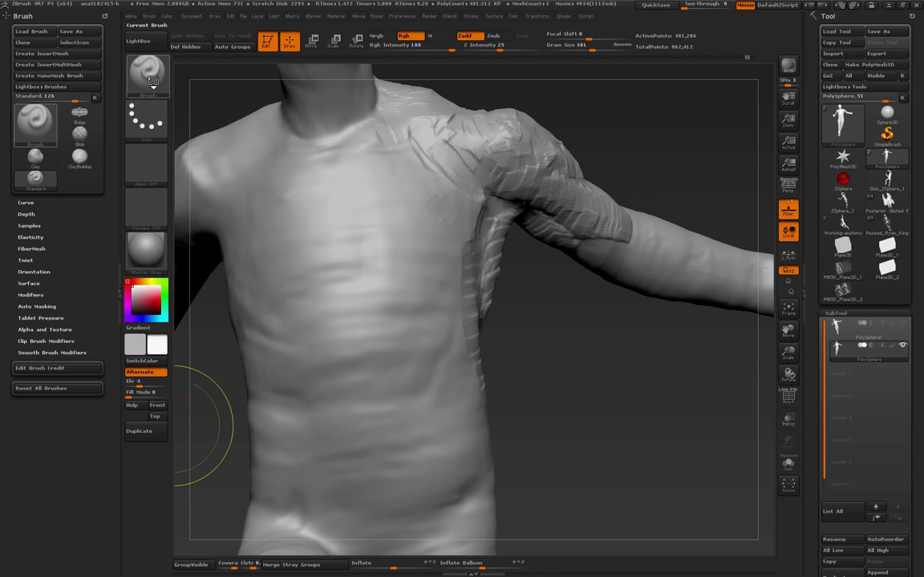
pyautogui.click(147, 76)
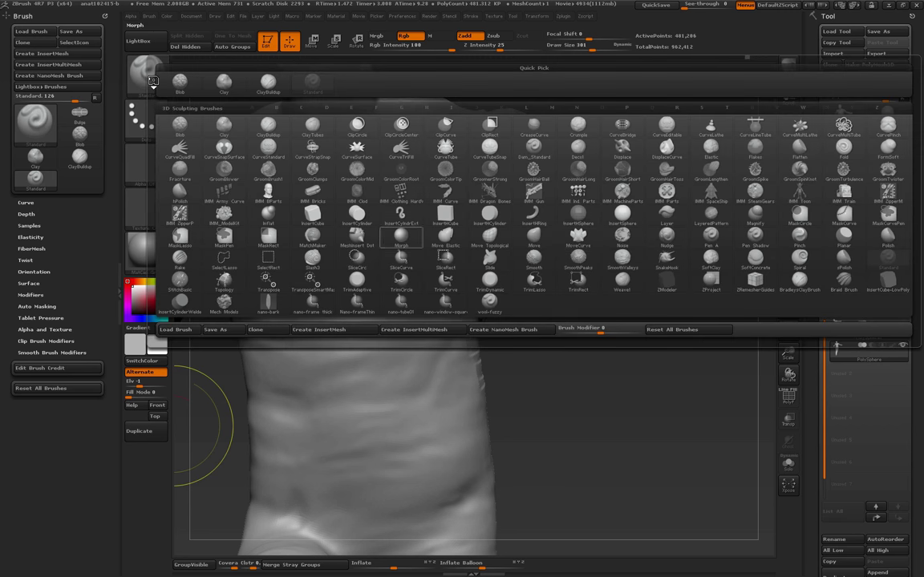
pyautogui.click(268, 215)
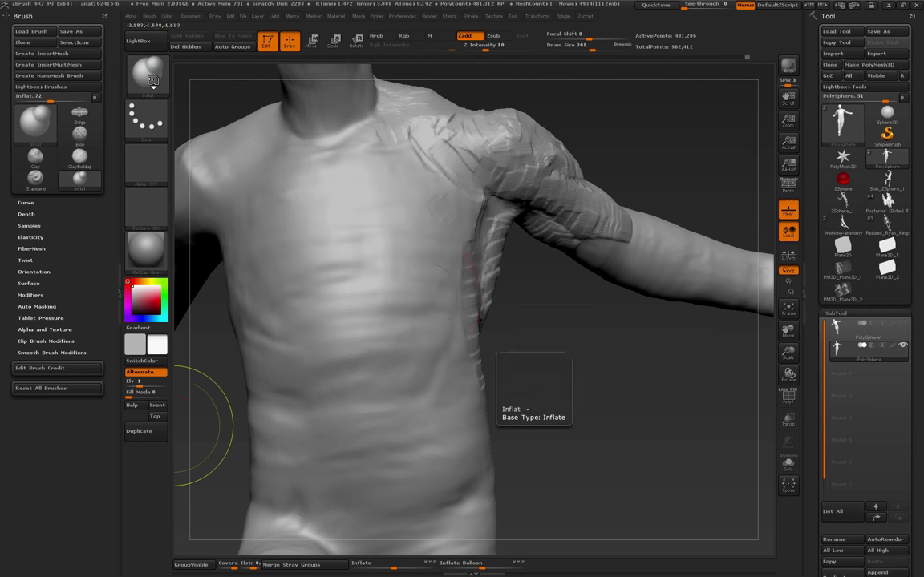
pyautogui.moveTo(381, 203); pyautogui.dragTo(399, 234)
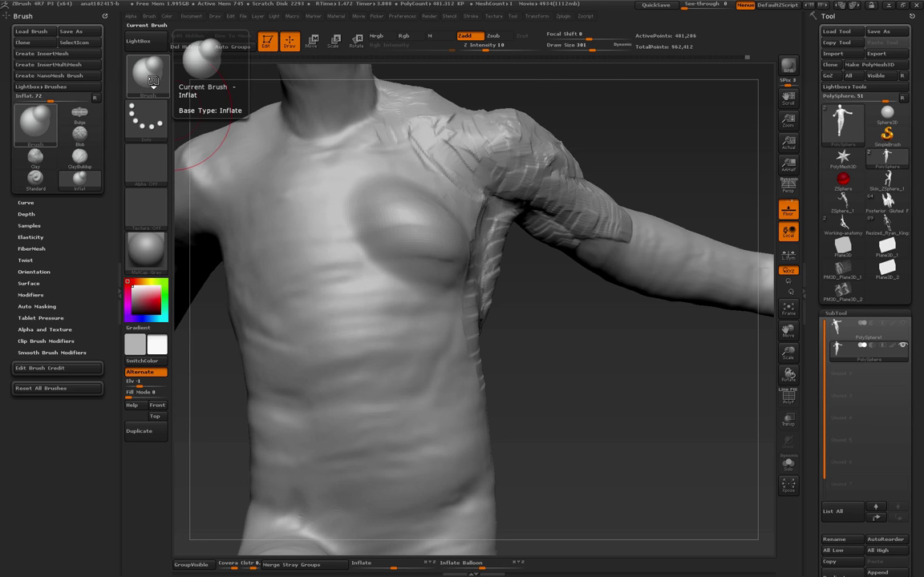
# Try bulging the middle of the chest with the Magnify brush, and undo the stroke
pyautogui.click(152, 81)
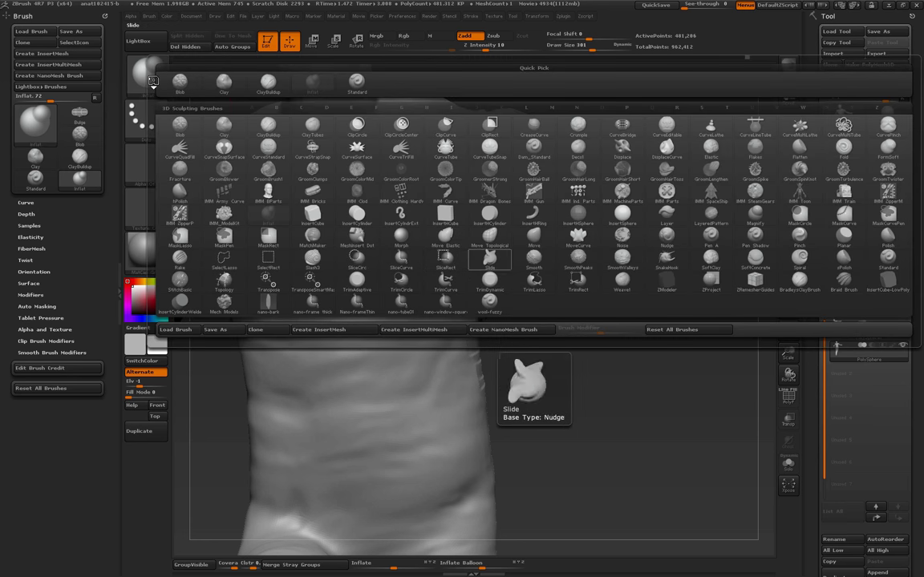
pyautogui.click(755, 215)
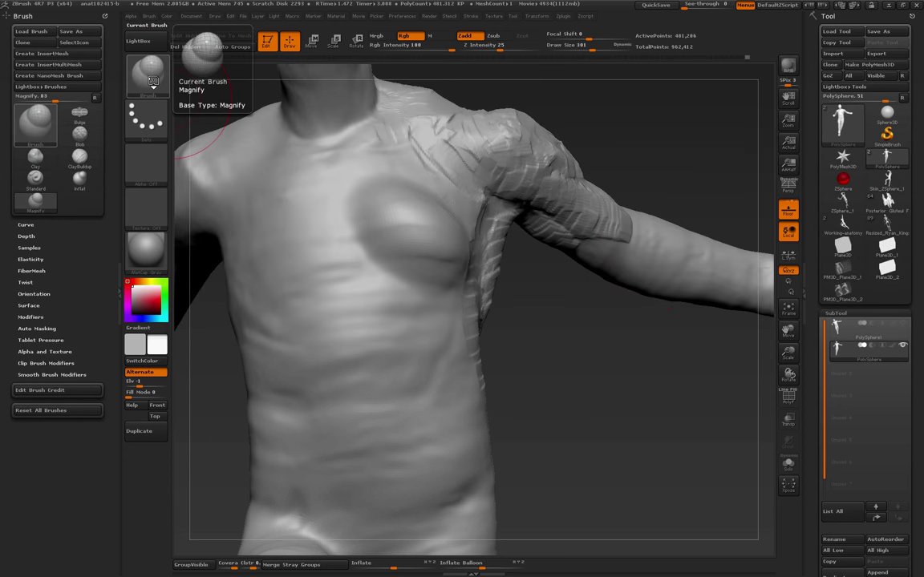
pyautogui.moveTo(308, 255); pyautogui.dragTo(350, 290)
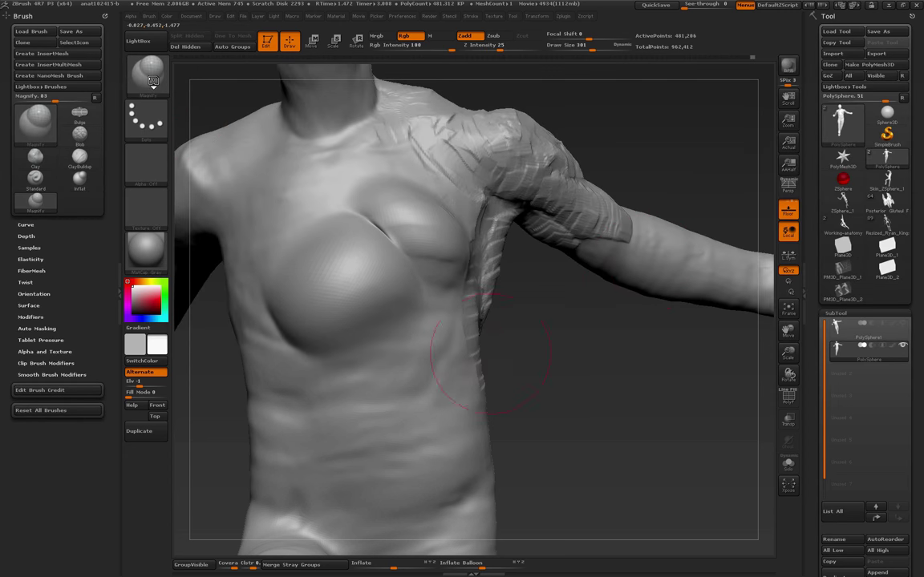
pyautogui.hotkey('ctrl', 'z')
# Reduce the draw size to about 200 and bulge the chest below the inflated patch with the Magnify brush
pyautogui.press('s')
pyautogui.moveTo(559, 349); pyautogui.dragTo(553, 350)
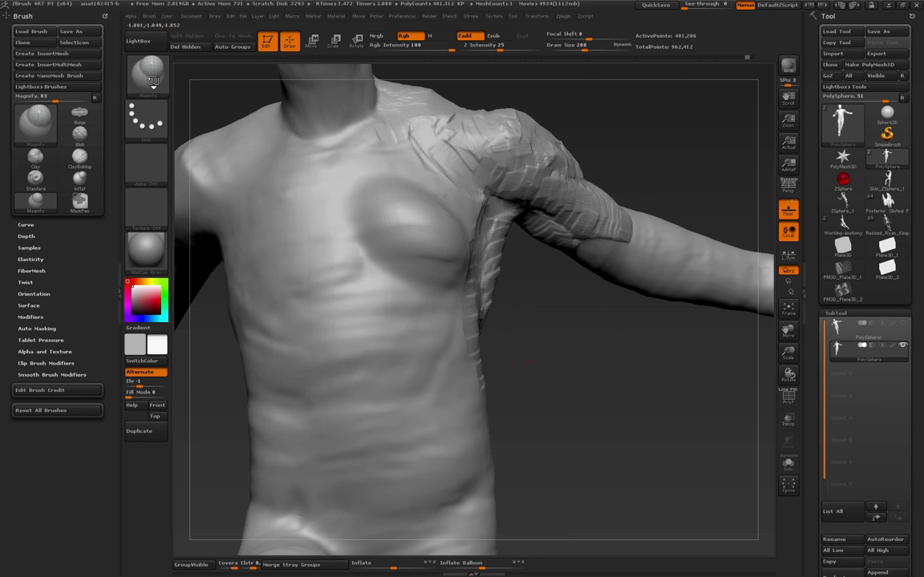
pyautogui.moveTo(302, 253); pyautogui.dragTo(365, 300)
pyautogui.moveTo(561, 360); pyautogui.dragTo(453, 360)
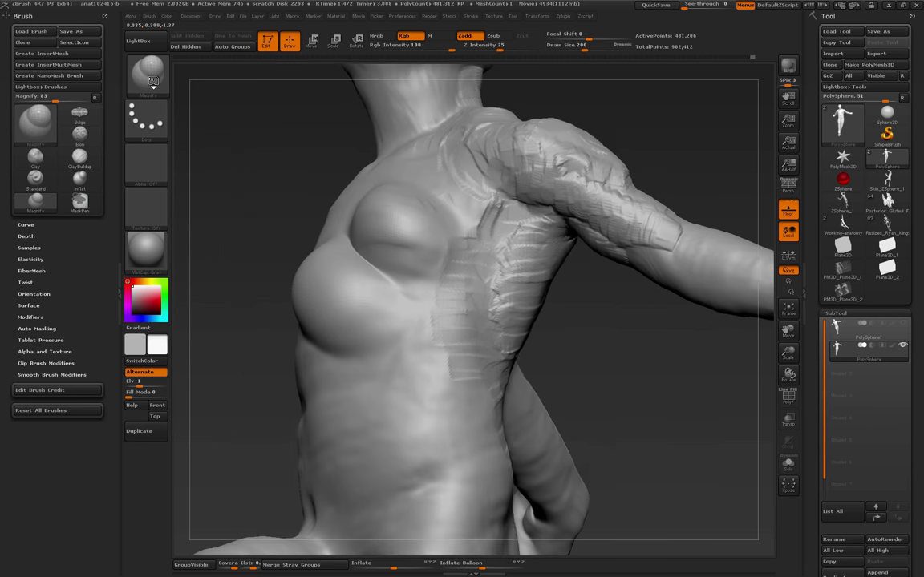
pyautogui.moveTo(641, 377)
pyautogui.mouseDown()
pyautogui.moveTo(673, 401)
pyautogui.moveTo(687, 366)
pyautogui.mouseUp()
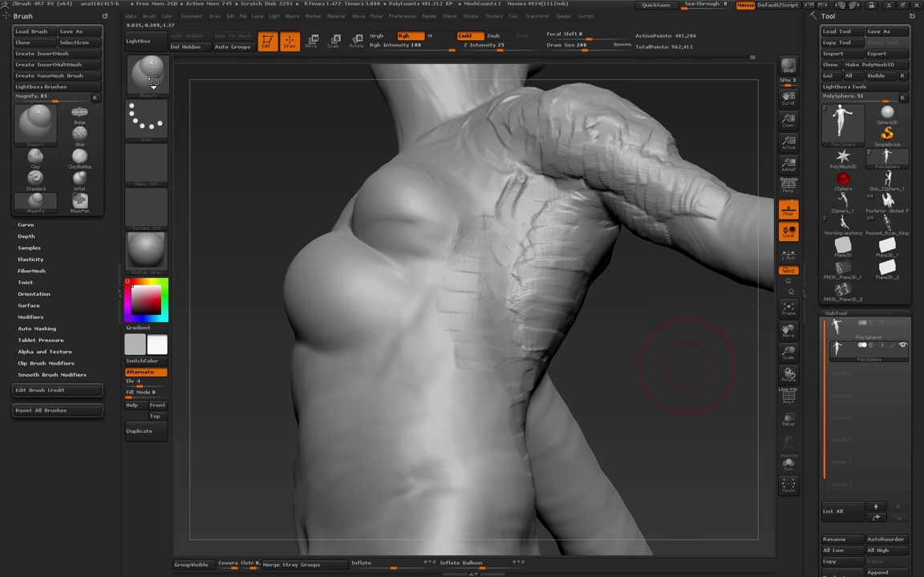
pyautogui.hotkey('ctrl', 'shift')
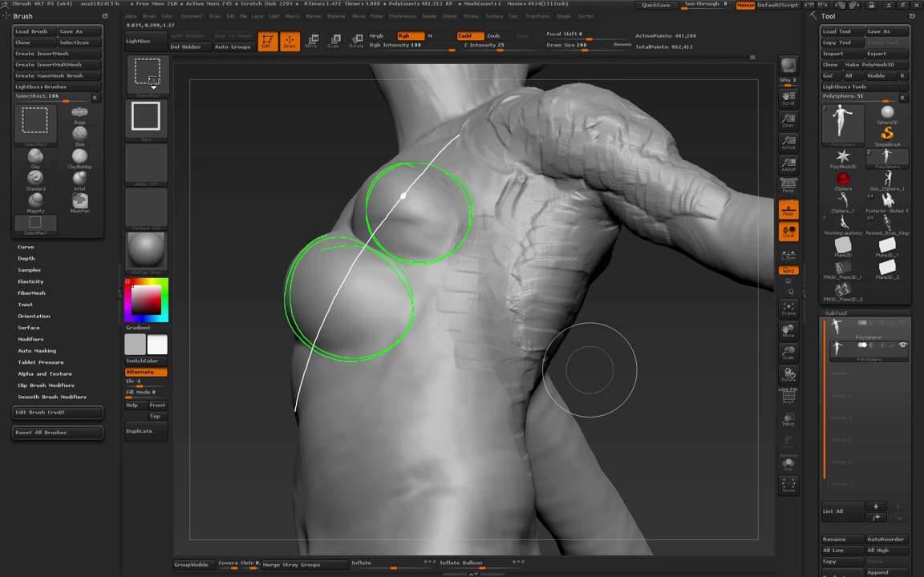
pyautogui.moveTo(403, 195)
pyautogui.mouseDown()
pyautogui.moveTo(401, 165)
pyautogui.moveTo(403, 176)
pyautogui.moveTo(382, 182)
pyautogui.mouseUp()
pyautogui.moveTo(382, 196)
pyautogui.mouseDown()
pyautogui.moveTo(389, 185)
pyautogui.moveTo(369, 212)
pyautogui.mouseUp()
pyautogui.moveTo(301, 257); pyautogui.dragTo(353, 296)
pyautogui.moveTo(356, 300)
pyautogui.mouseDown()
pyautogui.moveTo(319, 362)
pyautogui.moveTo(325, 357)
pyautogui.moveTo(285, 318)
pyautogui.moveTo(273, 321)
pyautogui.moveTo(286, 323)
pyautogui.moveTo(331, 239)
pyautogui.moveTo(326, 229)
pyautogui.moveTo(361, 248)
pyautogui.moveTo(361, 206)
pyautogui.mouseUp()
pyautogui.moveTo(351, 226); pyautogui.dragTo(366, 213)
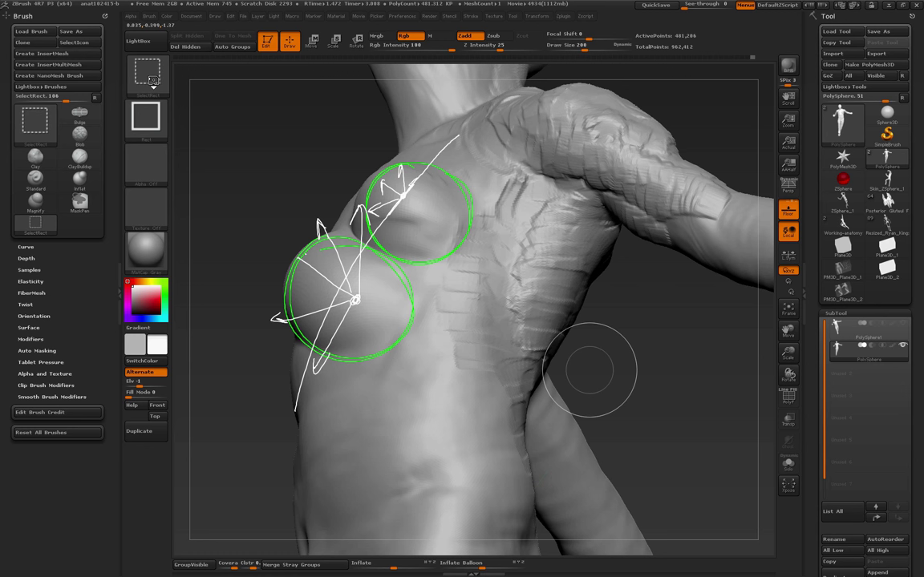
pyautogui.press('Escape')
pyautogui.moveTo(622, 373); pyautogui.dragTo(685, 357)
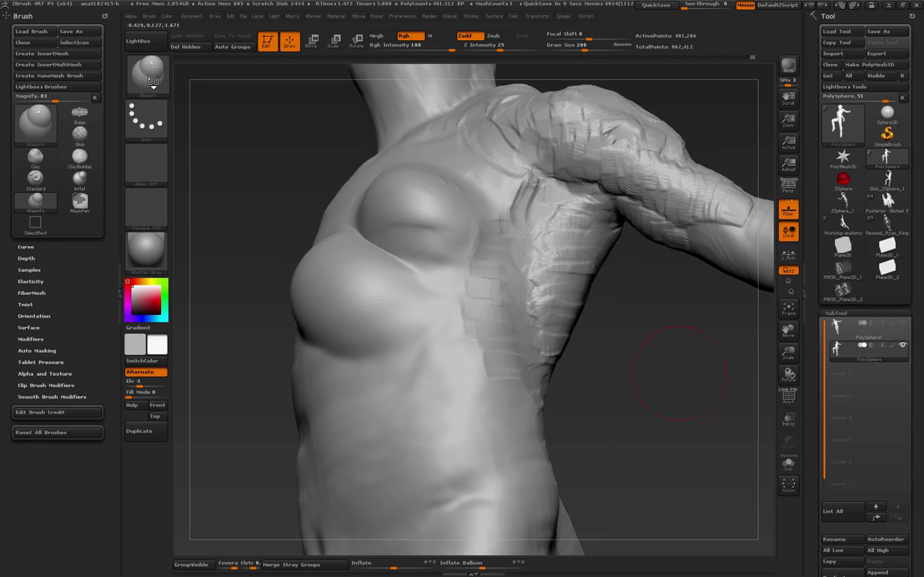
# Check the Magnify brush's Samples settings, and undo the Magnify and Inflat bulges on the chest
pyautogui.click(28, 269)
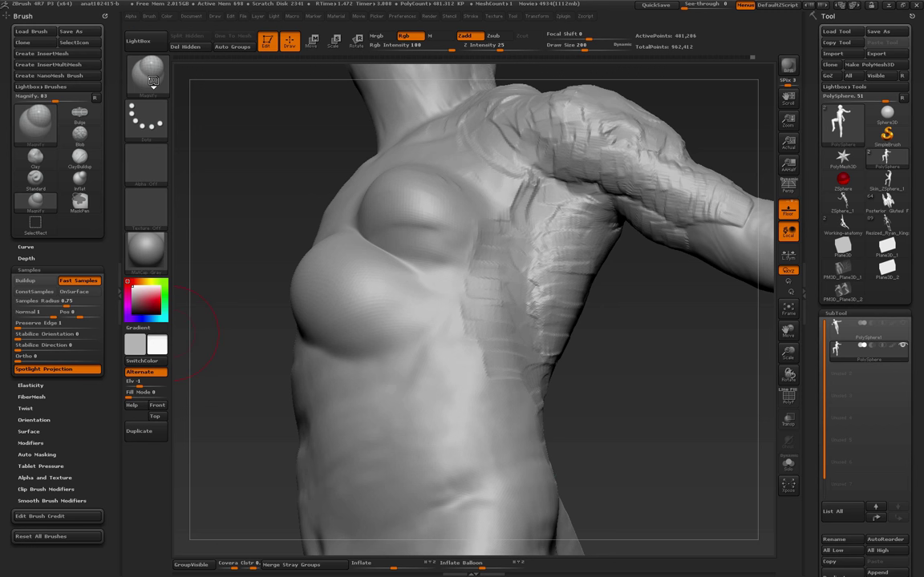
pyautogui.click(29, 271)
pyautogui.hotkey('ctrl', 'z')
pyautogui.hotkey('ctrl', 'z')
pyautogui.hotkey('ctrl', 'z')
pyautogui.moveTo(620, 374); pyautogui.dragTo(687, 397)
pyautogui.moveTo(561, 399); pyautogui.dragTo(664, 410)
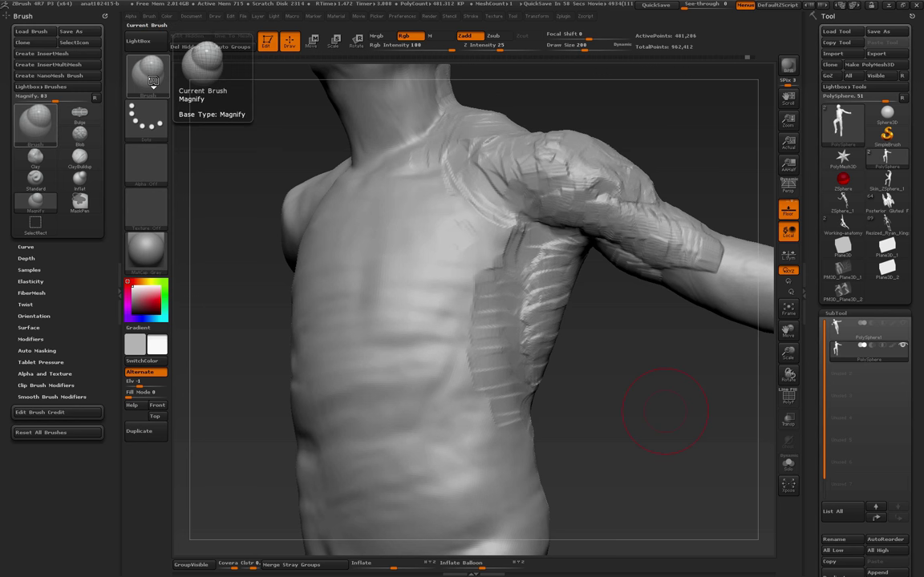
# Sculpt a block of parallel grooves across the chest beside the raised arm with the Rake brush
pyautogui.click(153, 81)
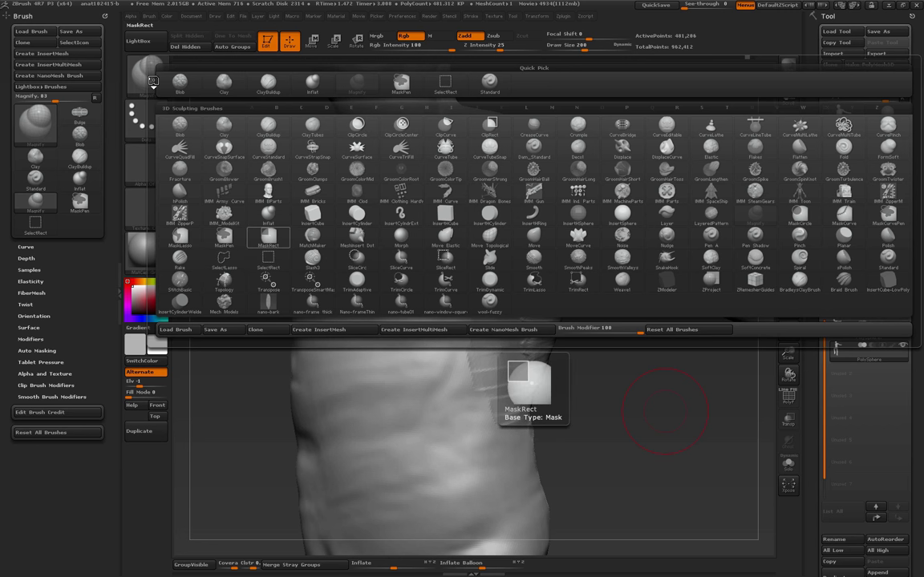
pyautogui.click(180, 259)
pyautogui.moveTo(646, 352)
pyautogui.mouseDown()
pyautogui.moveTo(651, 370)
pyautogui.moveTo(642, 385)
pyautogui.mouseUp()
pyautogui.moveTo(542, 297)
pyautogui.mouseDown()
pyautogui.moveTo(479, 299)
pyautogui.moveTo(557, 210)
pyautogui.moveTo(567, 249)
pyautogui.moveTo(502, 252)
pyautogui.moveTo(499, 218)
pyautogui.moveTo(542, 229)
pyautogui.moveTo(513, 189)
pyautogui.moveTo(530, 167)
pyautogui.mouseUp()
pyautogui.moveTo(648, 405)
pyautogui.mouseDown()
pyautogui.moveTo(640, 409)
pyautogui.moveTo(611, 360)
pyautogui.moveTo(635, 364)
pyautogui.mouseUp()
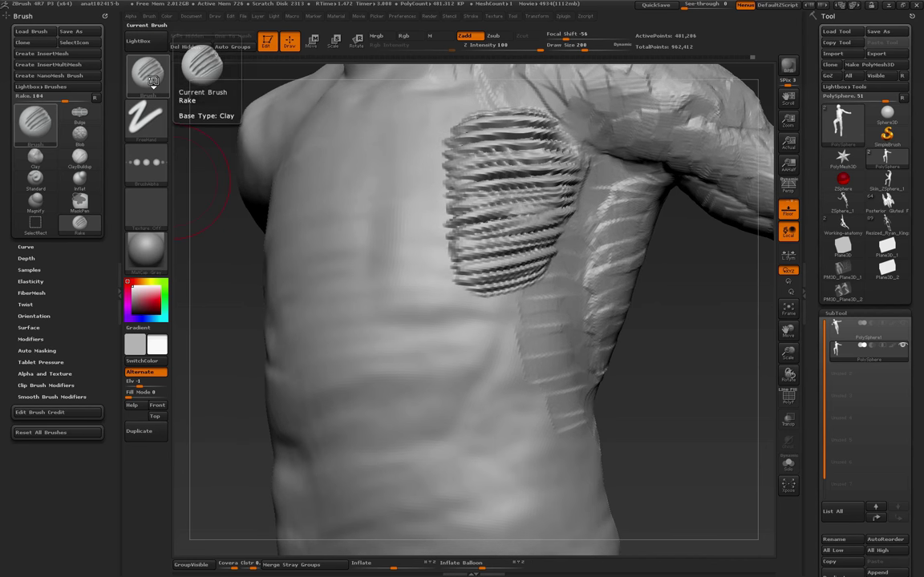
# Sculpt a smooth raised patch just below the block of raked grooves with the Clay brush
pyautogui.press('b')
pyautogui.press('c')
pyautogui.press('l')
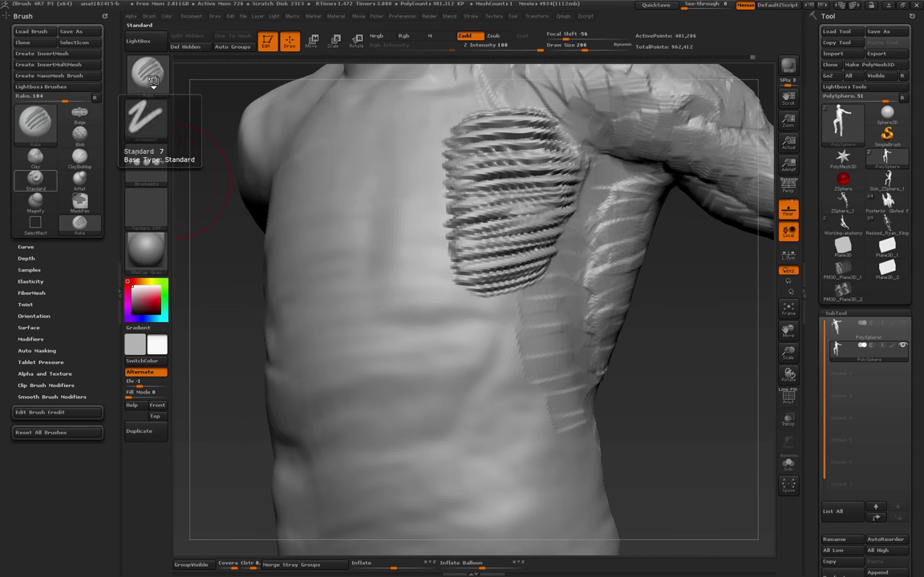
pyautogui.click(35, 158)
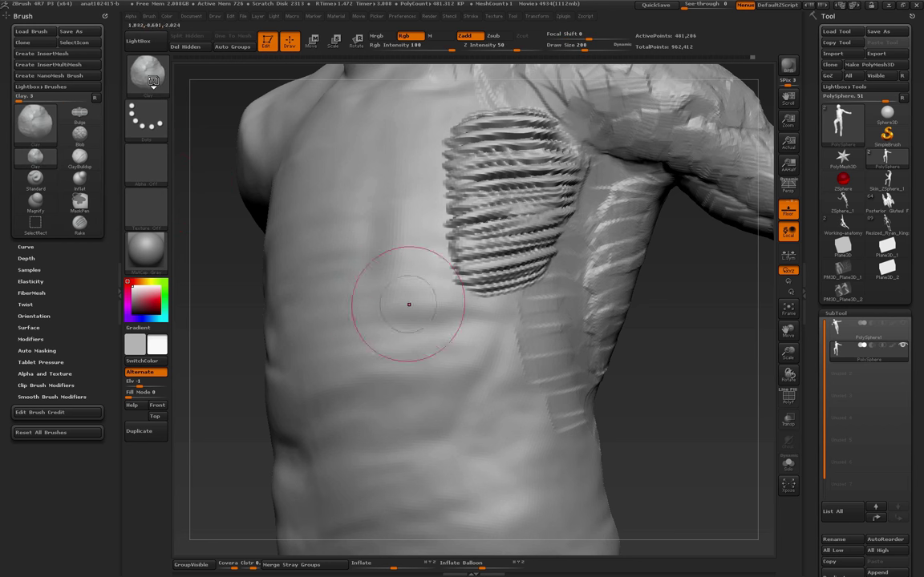
pyautogui.keyDown('alt'); pyautogui.moveTo(633, 373); pyautogui.dragTo(626, 321); pyautogui.keyUp('alt')
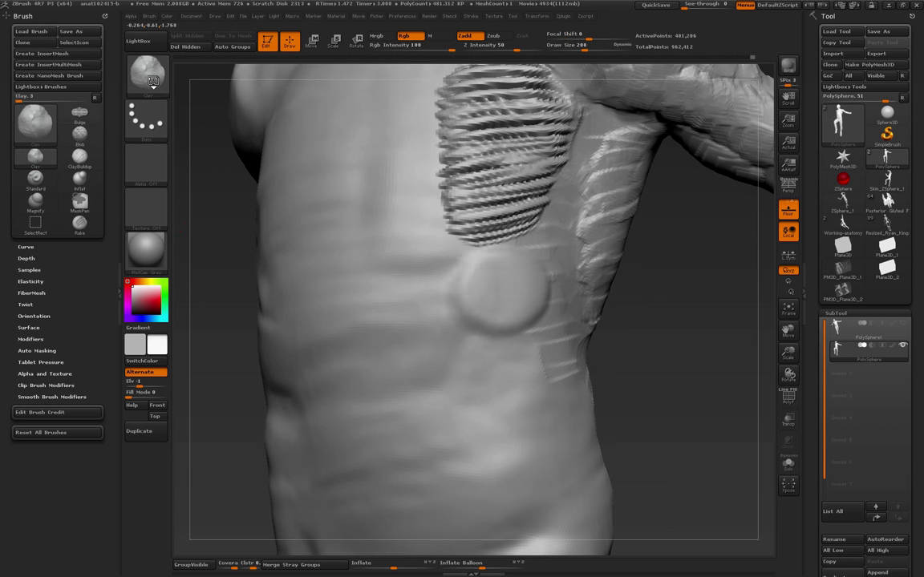
pyautogui.moveTo(503, 290); pyautogui.dragTo(459, 300)
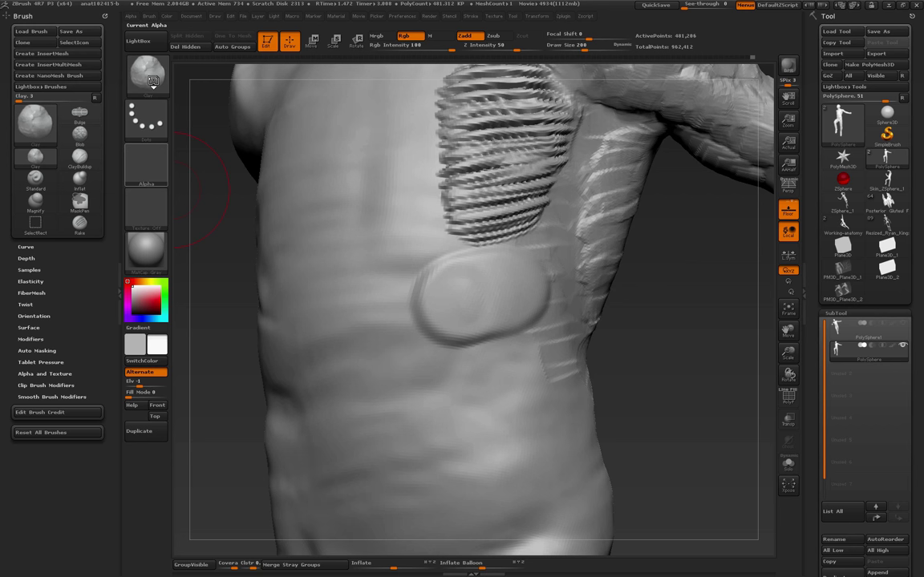
# Apply Alpha 55 to the Clay brush and sculpt parallel grooves across the torso below the smooth patch
pyautogui.click(146, 165)
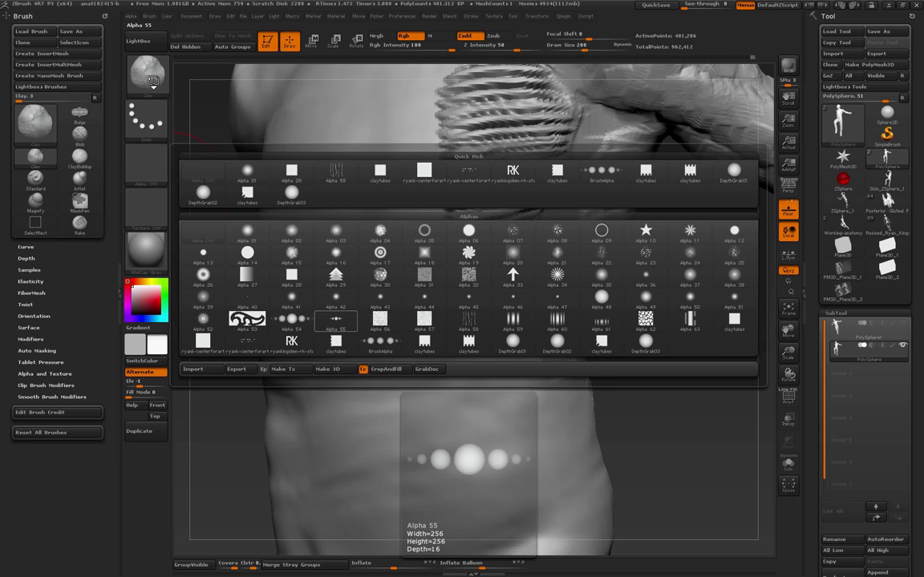
pyautogui.click(335, 322)
pyautogui.keyDown('alt'); pyautogui.moveTo(683, 483); pyautogui.dragTo(687, 430); pyautogui.keyUp('alt')
pyautogui.moveTo(525, 324)
pyautogui.mouseDown()
pyautogui.moveTo(533, 321)
pyautogui.moveTo(425, 347)
pyautogui.mouseUp()
pyautogui.moveTo(543, 363); pyautogui.dragTo(425, 388)
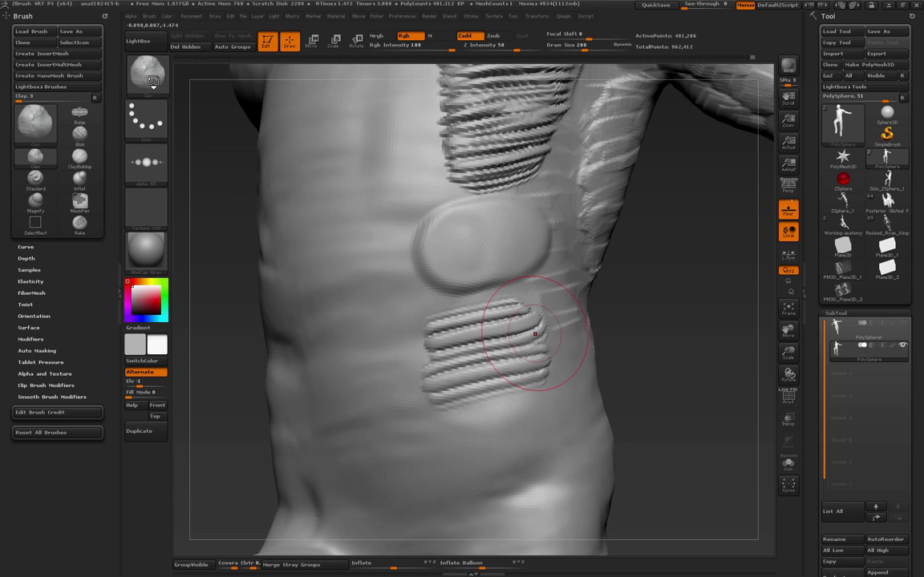
# Cross the new grooves with diagonal Clay strokes and extend them up over the edge of the smooth patch
pyautogui.moveTo(531, 325); pyautogui.dragTo(429, 324)
pyautogui.moveTo(511, 298)
pyautogui.mouseDown()
pyautogui.moveTo(412, 321)
pyautogui.moveTo(398, 365)
pyautogui.mouseUp()
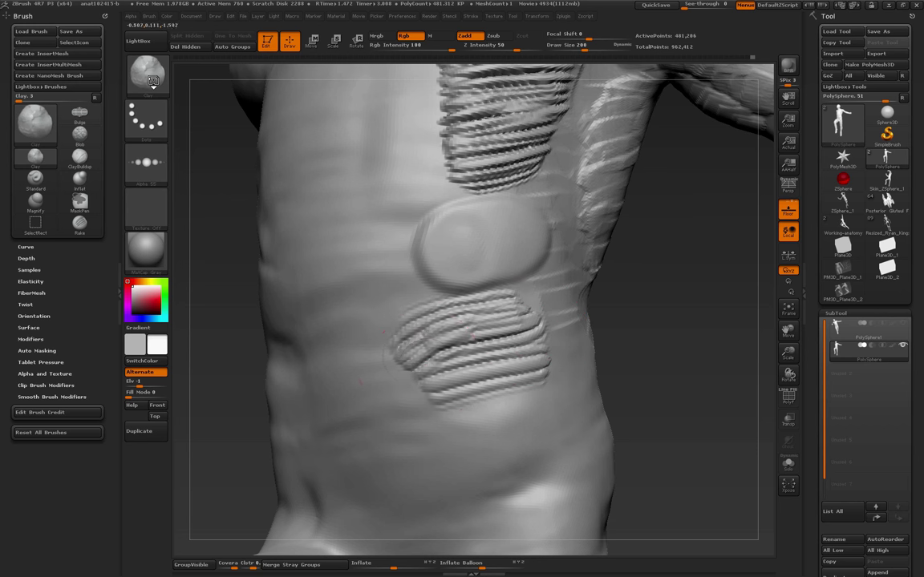
pyautogui.moveTo(491, 320); pyautogui.dragTo(401, 380)
pyautogui.moveTo(497, 341); pyautogui.dragTo(414, 397)
pyautogui.moveTo(463, 368); pyautogui.dragTo(406, 377)
pyautogui.moveTo(681, 377)
pyautogui.mouseDown()
pyautogui.moveTo(692, 375)
pyautogui.moveTo(682, 305)
pyautogui.moveTo(654, 329)
pyautogui.moveTo(671, 413)
pyautogui.mouseUp()
pyautogui.moveTo(473, 341); pyautogui.dragTo(429, 357)
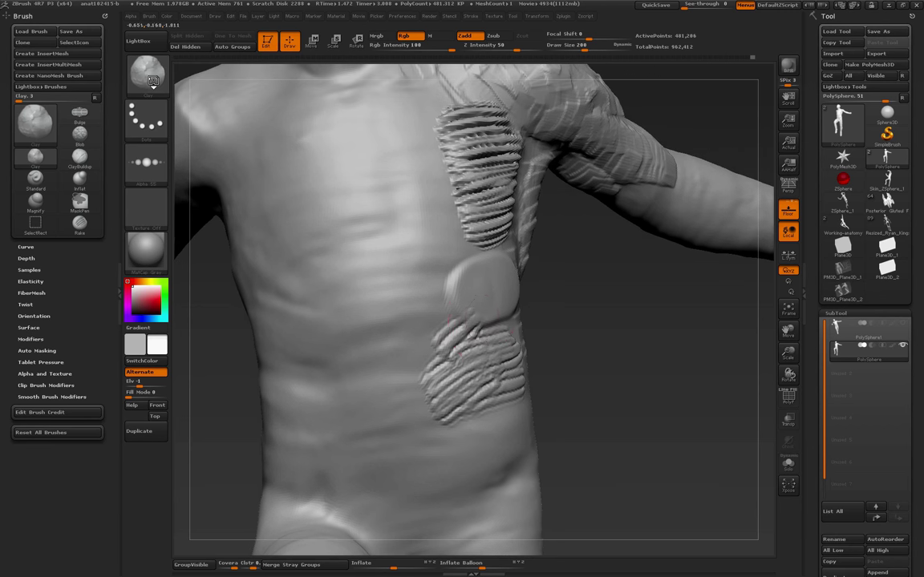
pyautogui.moveTo(475, 321)
pyautogui.mouseDown()
pyautogui.moveTo(424, 346)
pyautogui.moveTo(424, 333)
pyautogui.mouseUp()
pyautogui.moveTo(471, 293); pyautogui.dragTo(425, 316)
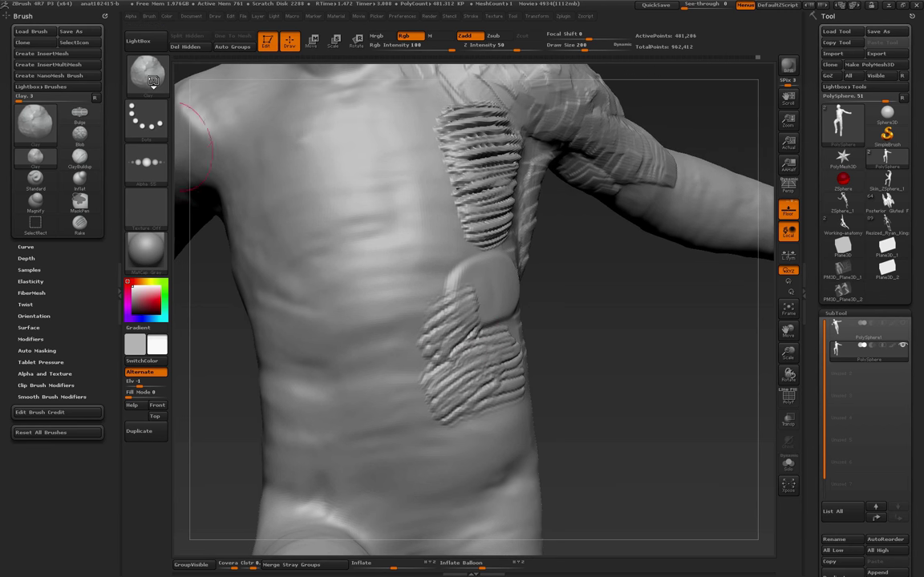
# Sculpt a patch of curved grooves on the opposite side of the torso with the Clay brush and Alpha 55
pyautogui.click(146, 164)
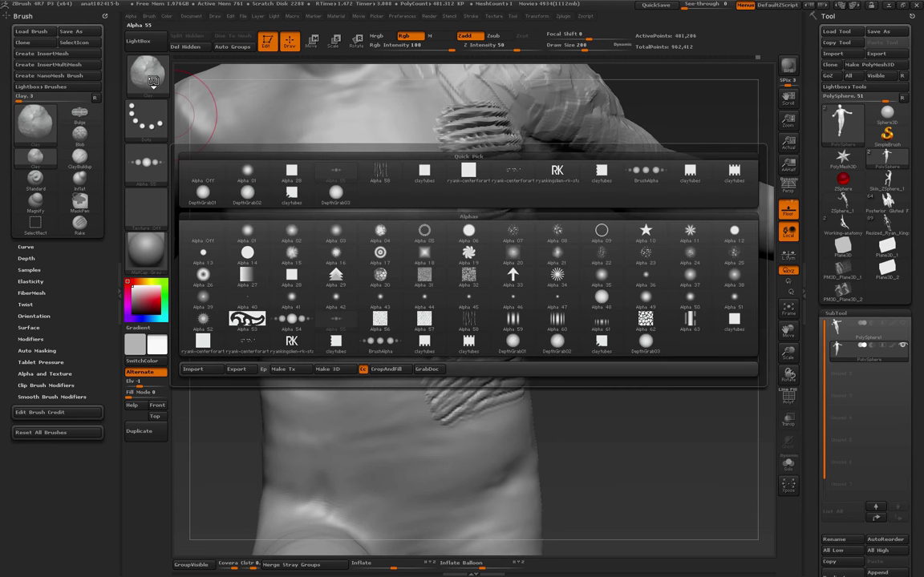
pyautogui.moveTo(574, 437); pyautogui.dragTo(655, 369)
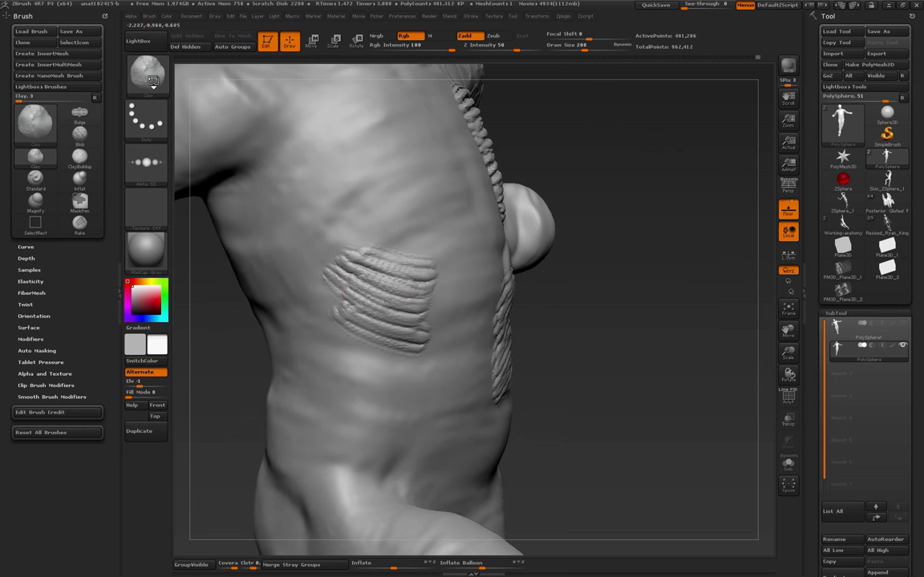
pyautogui.moveTo(303, 292); pyautogui.dragTo(329, 283)
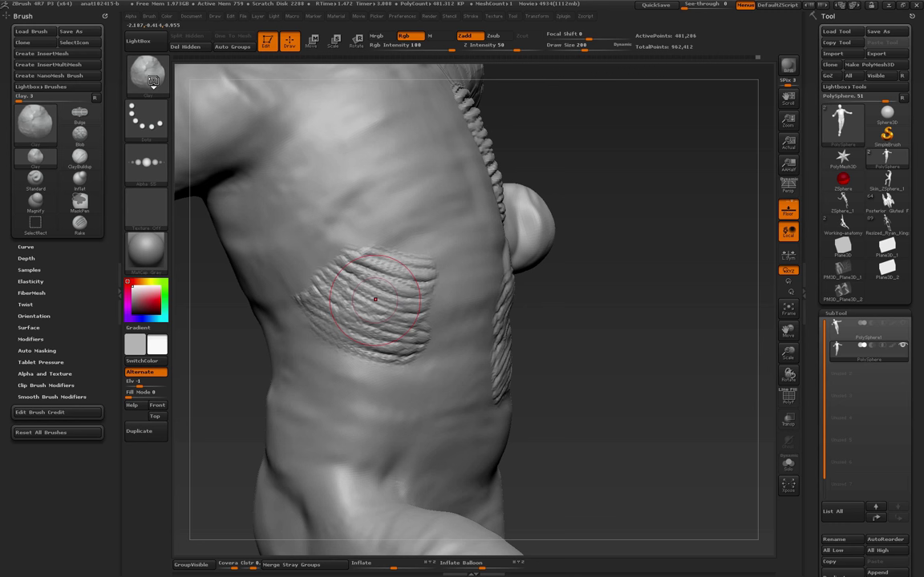
# Layer crossing Clay strokes over the grooved patch on the lowered-arm side and widen it towards the middle of the torso
pyautogui.moveTo(616, 341); pyautogui.dragTo(474, 349)
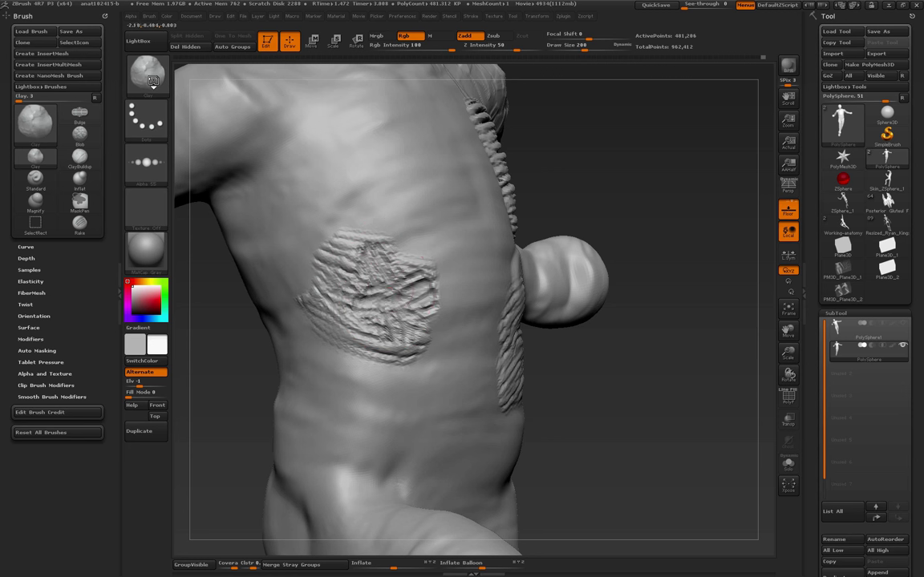
pyautogui.moveTo(431, 280); pyautogui.dragTo(363, 298)
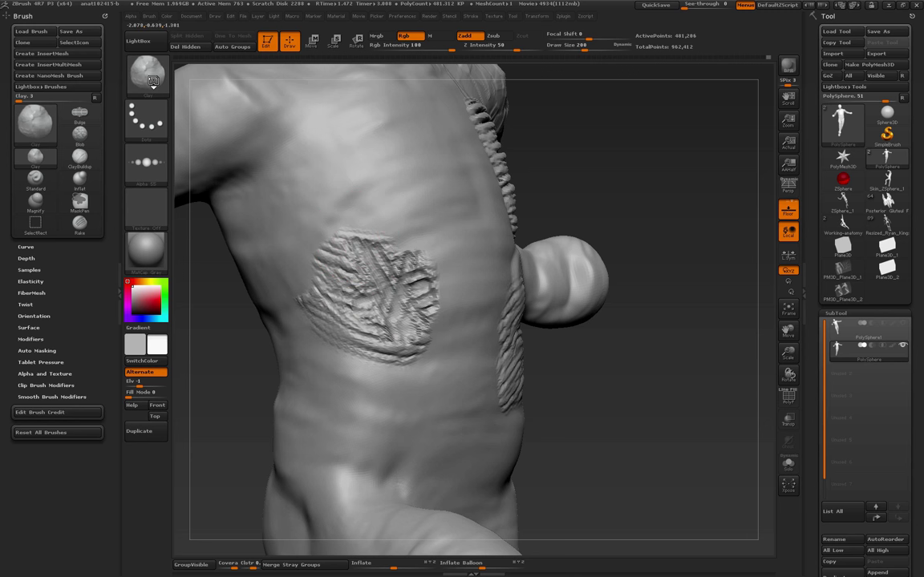
pyautogui.moveTo(589, 330)
pyautogui.mouseDown()
pyautogui.moveTo(453, 304)
pyautogui.moveTo(416, 258)
pyautogui.moveTo(425, 248)
pyautogui.moveTo(417, 232)
pyautogui.mouseUp()
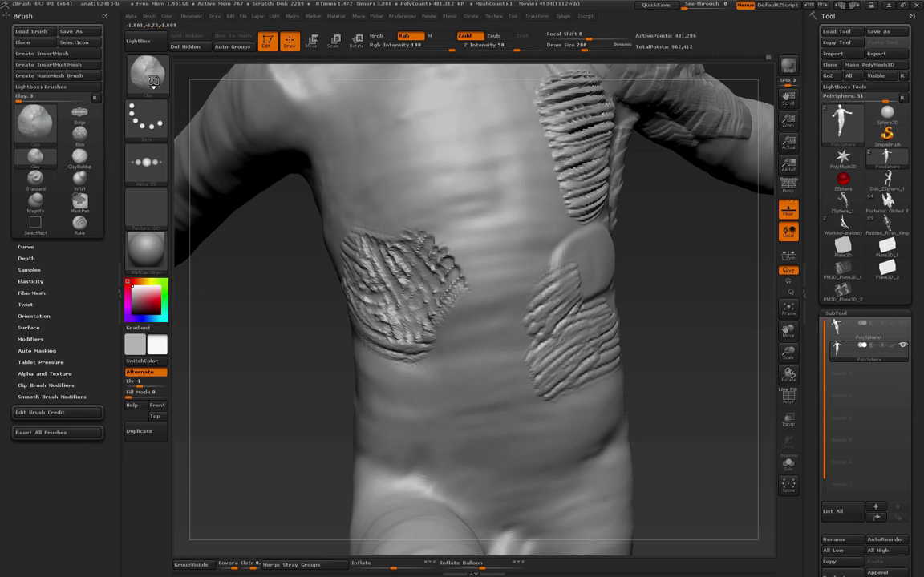
pyautogui.moveTo(417, 276)
pyautogui.mouseDown()
pyautogui.moveTo(413, 241)
pyautogui.moveTo(401, 265)
pyautogui.moveTo(361, 234)
pyautogui.moveTo(373, 227)
pyautogui.moveTo(433, 309)
pyautogui.moveTo(373, 264)
pyautogui.moveTo(401, 313)
pyautogui.moveTo(441, 305)
pyautogui.moveTo(401, 277)
pyautogui.moveTo(421, 313)
pyautogui.moveTo(438, 308)
pyautogui.mouseUp()
# Show the polygon wireframe to examine the mesh under the Clay strokes, and hide it again
pyautogui.moveTo(651, 341)
pyautogui.mouseDown()
pyautogui.moveTo(706, 347)
pyautogui.moveTo(618, 345)
pyautogui.moveTo(646, 345)
pyautogui.mouseUp()
pyautogui.hotkey('shift', 'f')
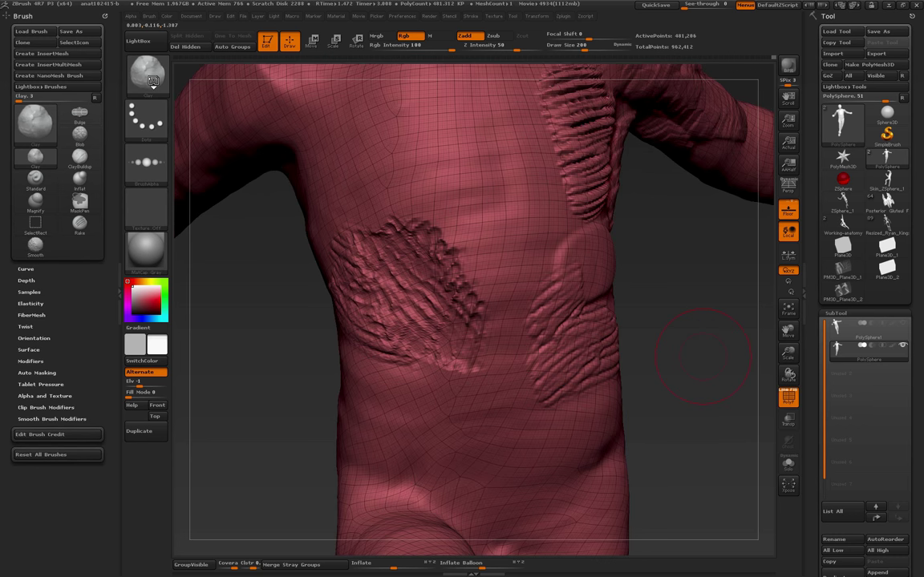
pyautogui.hotkey('shift', 'f')
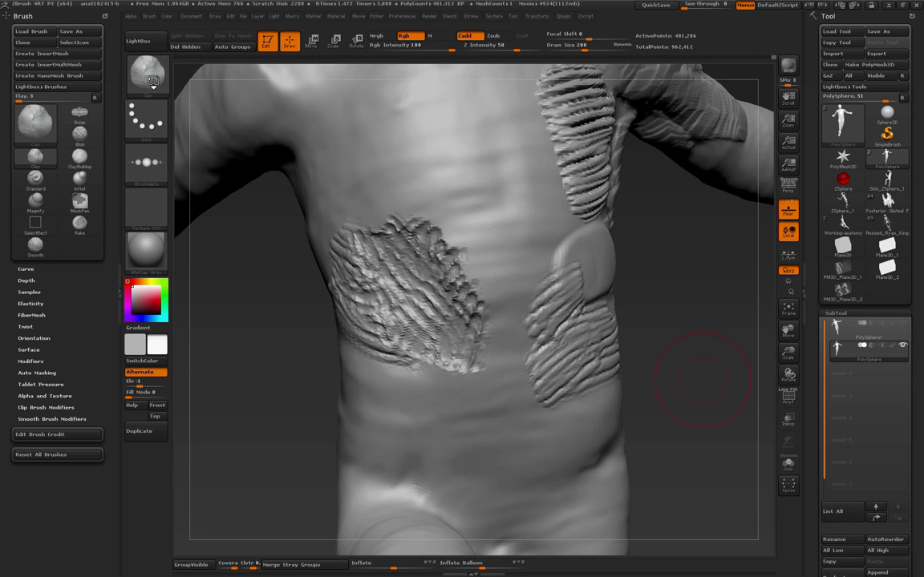
pyautogui.moveTo(703, 380); pyautogui.dragTo(710, 380)
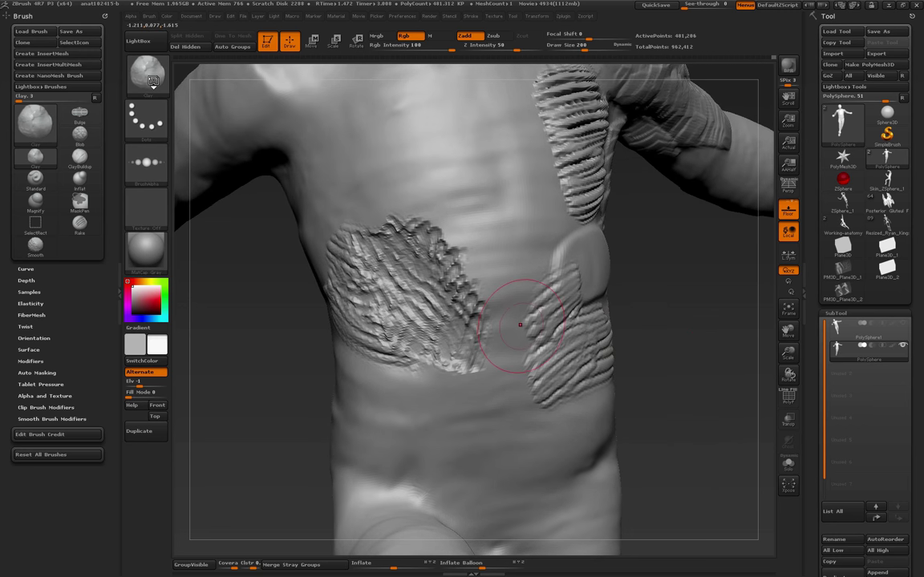
# Try sculpting crossed grooves on the abdomen below the Clay patch with the Standard brush and Alpha 55
pyautogui.press('b')
pyautogui.press('s')
pyautogui.press('t')
pyautogui.click(153, 80)
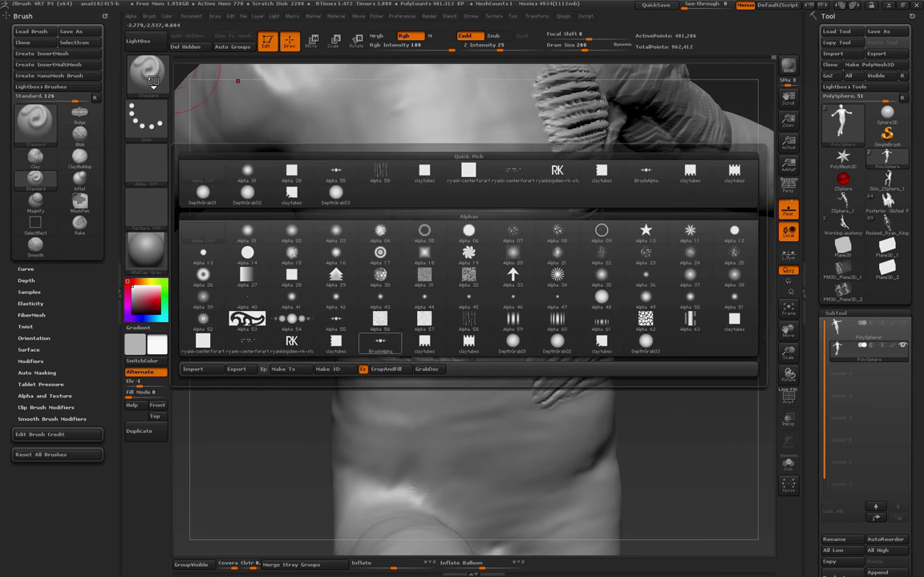
pyautogui.click(336, 321)
pyautogui.moveTo(668, 377)
pyautogui.mouseDown()
pyautogui.moveTo(653, 353)
pyautogui.moveTo(706, 378)
pyautogui.moveTo(683, 348)
pyautogui.mouseUp()
pyautogui.moveTo(463, 346)
pyautogui.mouseDown()
pyautogui.moveTo(418, 309)
pyautogui.moveTo(450, 345)
pyautogui.moveTo(443, 365)
pyautogui.moveTo(419, 346)
pyautogui.moveTo(431, 365)
pyautogui.mouseUp()
pyautogui.moveTo(678, 377)
pyautogui.mouseDown()
pyautogui.moveTo(630, 375)
pyautogui.moveTo(661, 374)
pyautogui.moveTo(659, 345)
pyautogui.moveTo(682, 358)
pyautogui.moveTo(663, 356)
pyautogui.mouseUp()
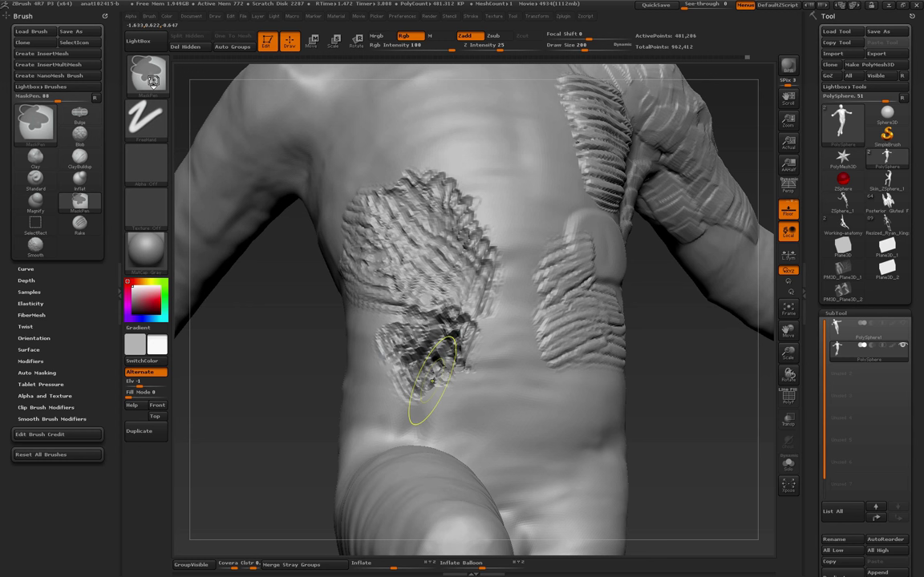
# Undo the Standard brush strokes on the abdomen
pyautogui.hotkey('ctrl', 'z')
pyautogui.hotkey('ctrl', 'z')
pyautogui.hotkey('ctrl', 'z')
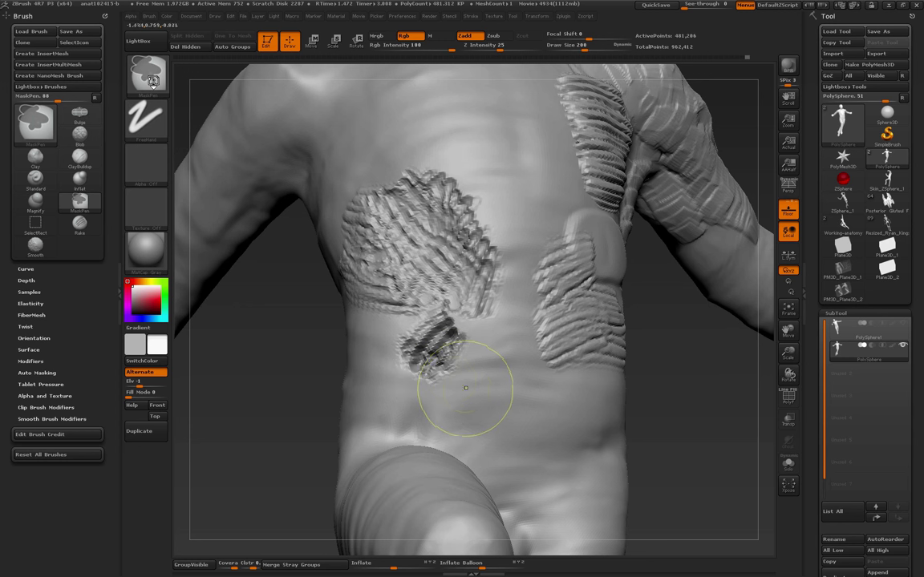
pyautogui.hotkey('ctrl', 'z')
pyautogui.hotkey('ctrl', 'z')
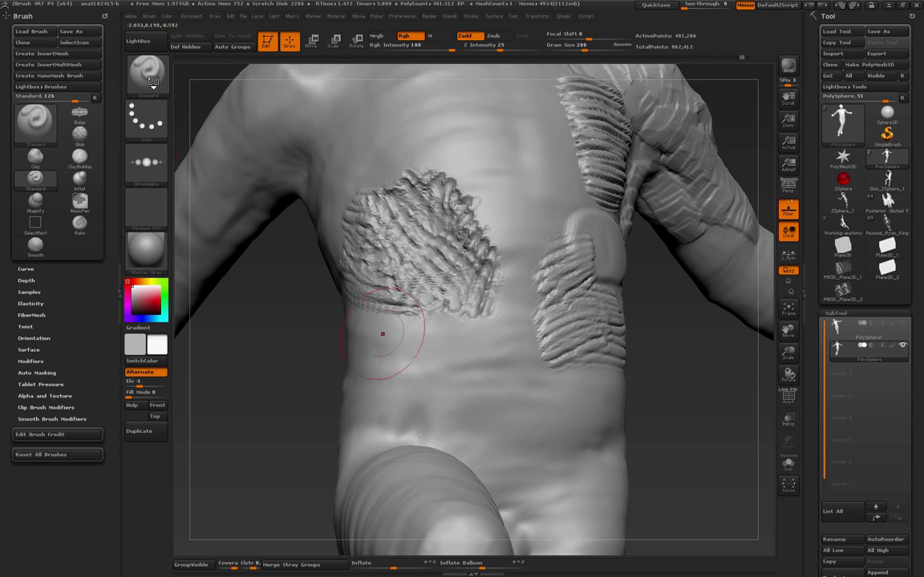
# Extend the grooved patch on the lowered-arm side upward, sideways and down to the abdomen with overlapping Clay brush strokes
pyautogui.click(36, 158)
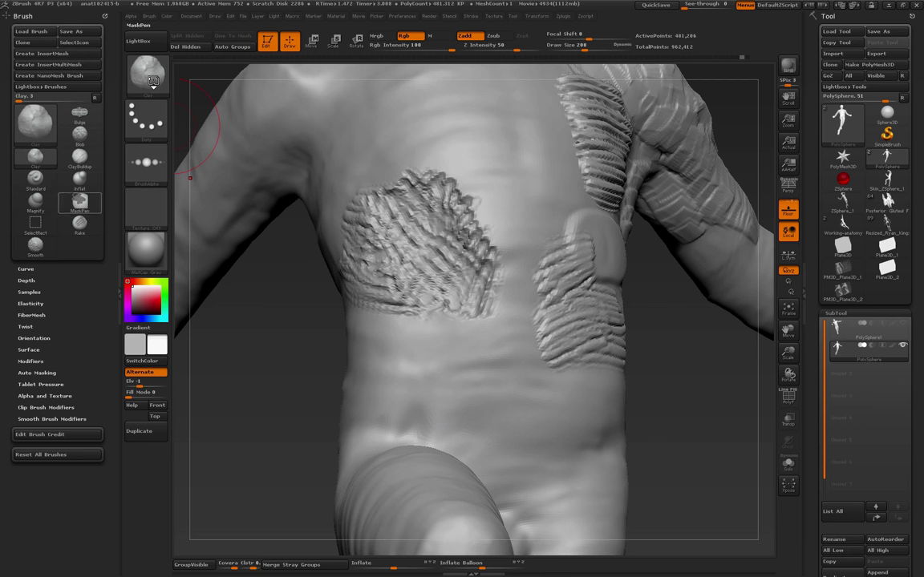
pyautogui.moveTo(297, 337); pyautogui.dragTo(402, 340)
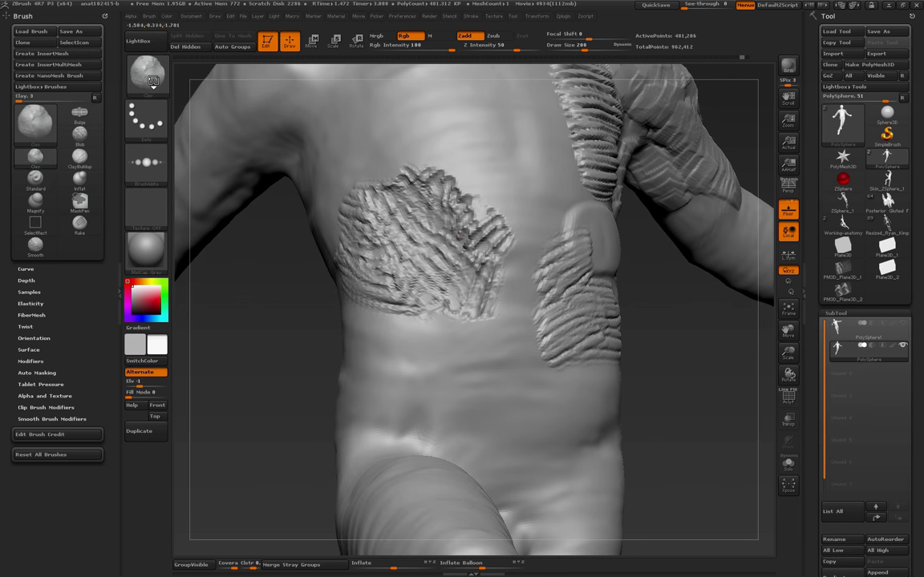
pyautogui.moveTo(437, 176)
pyautogui.mouseDown()
pyautogui.moveTo(478, 190)
pyautogui.moveTo(473, 163)
pyautogui.moveTo(422, 154)
pyautogui.mouseUp()
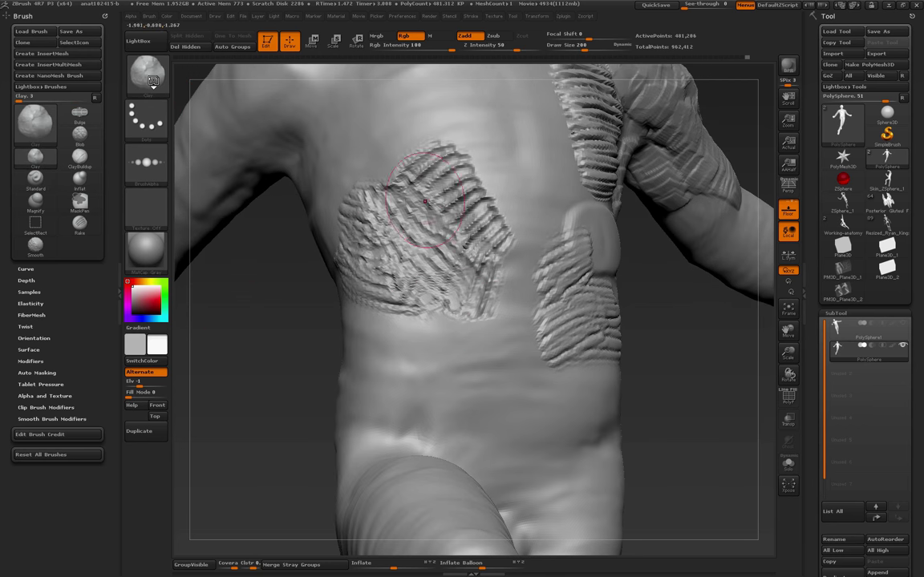
pyautogui.moveTo(301, 321)
pyautogui.mouseDown()
pyautogui.moveTo(320, 322)
pyautogui.moveTo(305, 353)
pyautogui.mouseUp()
pyautogui.moveTo(406, 186)
pyautogui.mouseDown()
pyautogui.moveTo(374, 195)
pyautogui.moveTo(339, 233)
pyautogui.mouseUp()
pyautogui.moveTo(325, 183)
pyautogui.mouseDown()
pyautogui.moveTo(314, 253)
pyautogui.moveTo(329, 282)
pyautogui.moveTo(377, 321)
pyautogui.moveTo(391, 382)
pyautogui.moveTo(406, 358)
pyautogui.moveTo(385, 404)
pyautogui.moveTo(401, 433)
pyautogui.moveTo(377, 369)
pyautogui.moveTo(365, 385)
pyautogui.moveTo(377, 395)
pyautogui.moveTo(410, 321)
pyautogui.moveTo(508, 263)
pyautogui.moveTo(383, 346)
pyautogui.mouseUp()
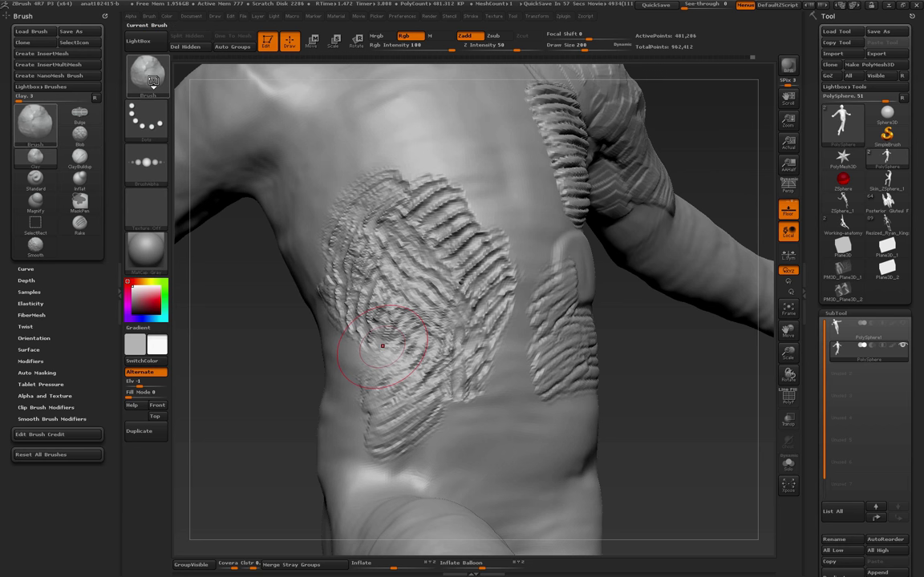
# Switch to the ClayTubes brush and view the whole torso from the lowered-arm side
pyautogui.click(152, 81)
pyautogui.click(312, 125)
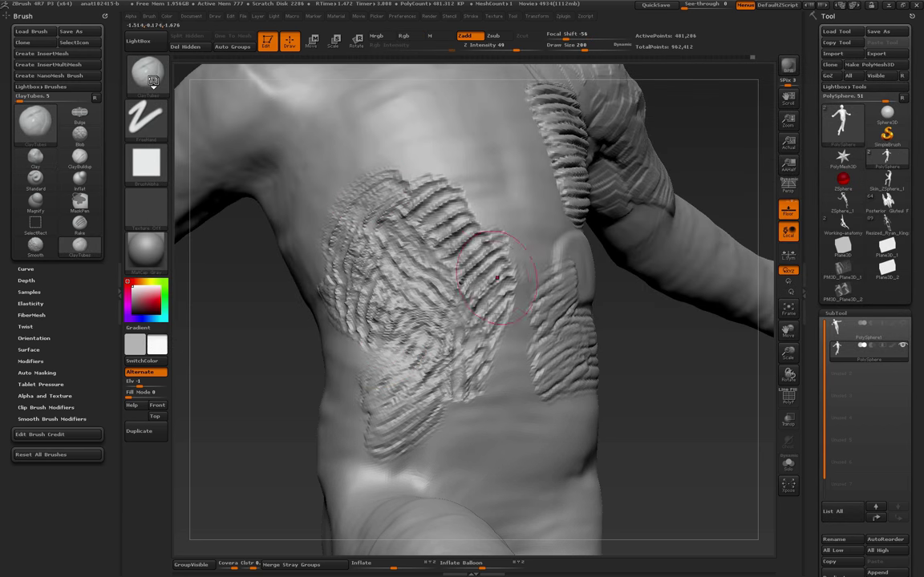
pyautogui.moveTo(677, 396)
pyautogui.keyDown('alt'); pyautogui.mouseDown(button='right')
pyautogui.moveTo(679, 450)
pyautogui.moveTo(738, 459)
pyautogui.moveTo(674, 425)
pyautogui.mouseUp(button='right'); pyautogui.keyUp('alt')
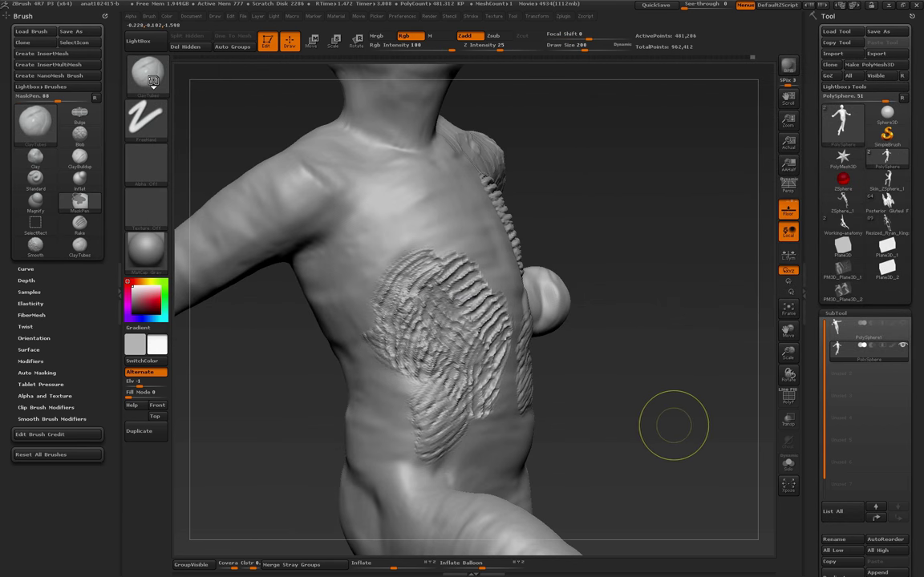
# Undo all the Clay brush strokes of the grooved patch on the lowered-arm side of the torso
pyautogui.hotkey('ctrl', 'z')
pyautogui.hotkey('ctrl', 'z')
pyautogui.hotkey('ctrl', 'z')
pyautogui.hotkey('ctrl', 'z')
pyautogui.hotkey('ctrl', 'z')
pyautogui.hotkey('ctrl', 'z')
pyautogui.hotkey('ctrl', 'z')
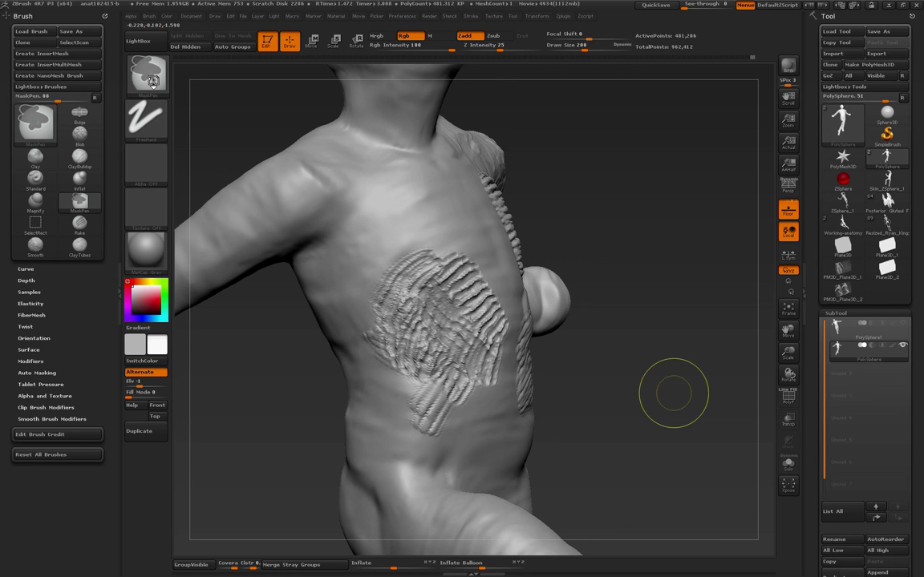
pyautogui.hotkey('ctrl', 'z')
pyautogui.hotkey('ctrl', 'z')
pyautogui.hotkey('ctrl', 'z')
pyautogui.hotkey('ctrl', 'z')
pyautogui.hotkey('ctrl', 'z')
pyautogui.hotkey('ctrl', 'z')
pyautogui.hotkey('ctrl', 'z')
pyautogui.hotkey('ctrl', 'z')
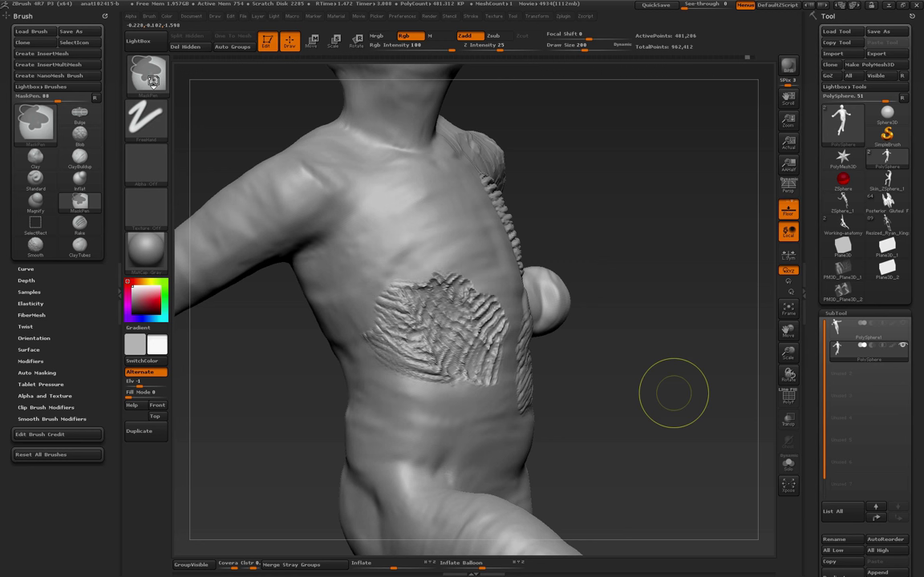
pyautogui.hotkey('ctrl', 'z')
pyautogui.hotkey('ctrl', 'z')
pyautogui.hotkey('ctrl', 'z')
pyautogui.hotkey('ctrl', 'z')
pyautogui.hotkey('ctrl', 'z')
pyautogui.hotkey('ctrl', 'z')
pyautogui.hotkey('ctrl', 'z')
pyautogui.hotkey('ctrl', 'z')
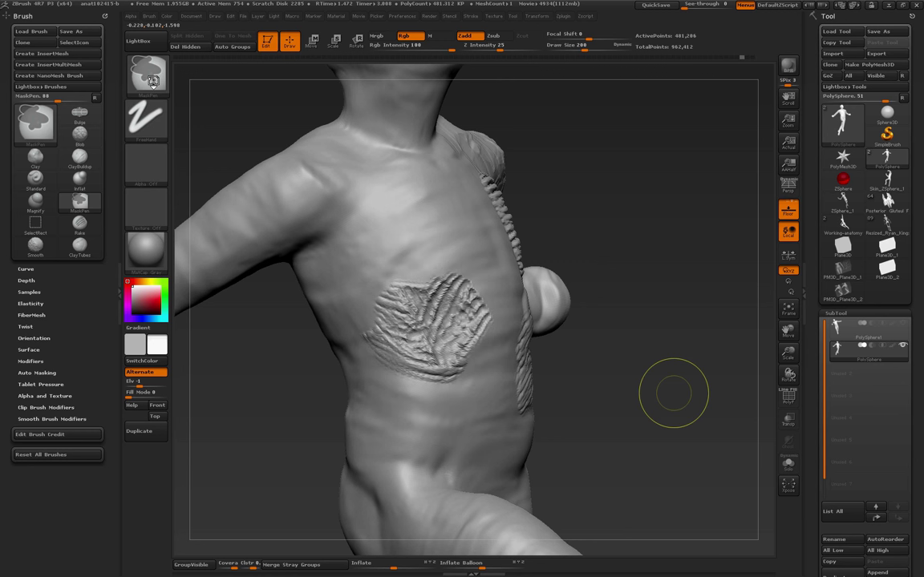
pyautogui.hotkey('ctrl', 'z')
pyautogui.hotkey('ctrl', 'z')
pyautogui.hotkey('ctrl', 'z')
pyautogui.hotkey('ctrl', 'z')
pyautogui.hotkey('ctrl', 'z')
pyautogui.hotkey('ctrl', 'z')
pyautogui.hotkey('ctrl', 'z')
pyautogui.hotkey('ctrl', 'z')
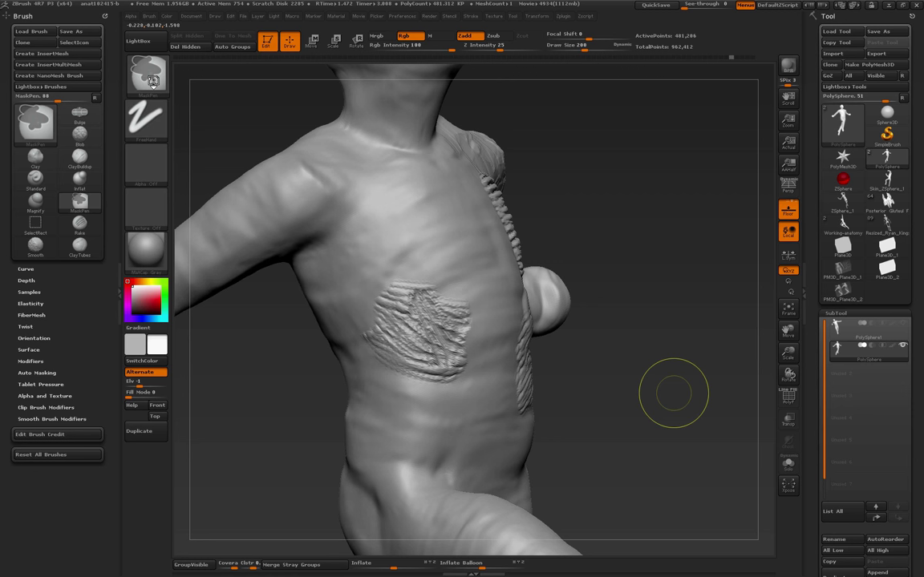
pyautogui.hotkey('ctrl', 'z')
pyautogui.hotkey('ctrl', 'z')
pyautogui.hotkey('ctrl', 'z')
pyautogui.hotkey('ctrl', 'z')
pyautogui.hotkey('ctrl', 'z')
pyautogui.hotkey('ctrl', 'z')
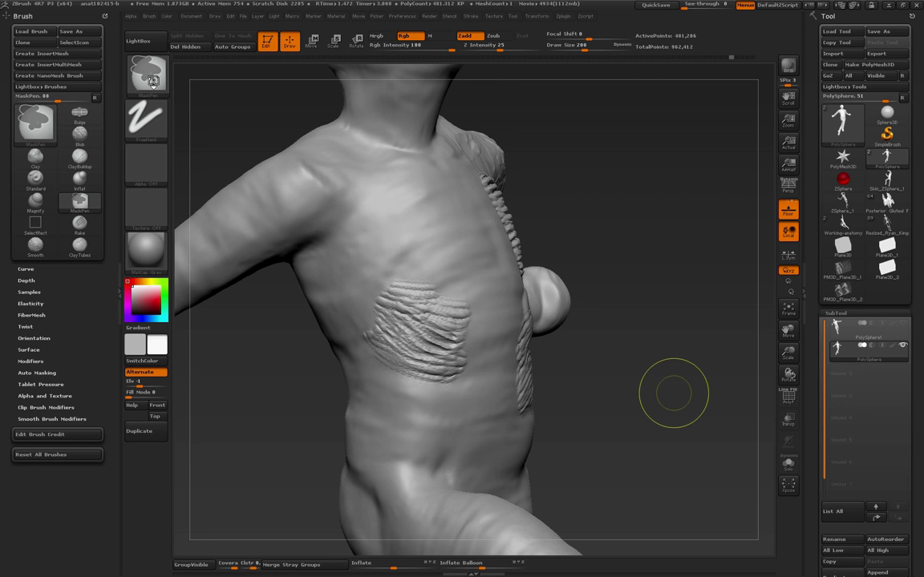
pyautogui.hotkey('ctrl', 'z')
pyautogui.hotkey('ctrl', 'z')
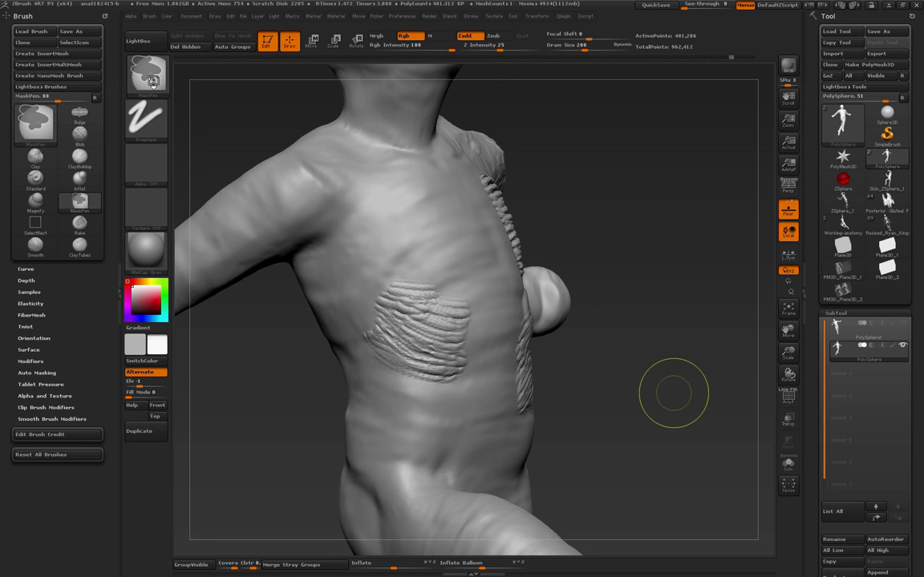
pyautogui.hotkey('ctrl', 'z')
pyautogui.hotkey('ctrl', 'z')
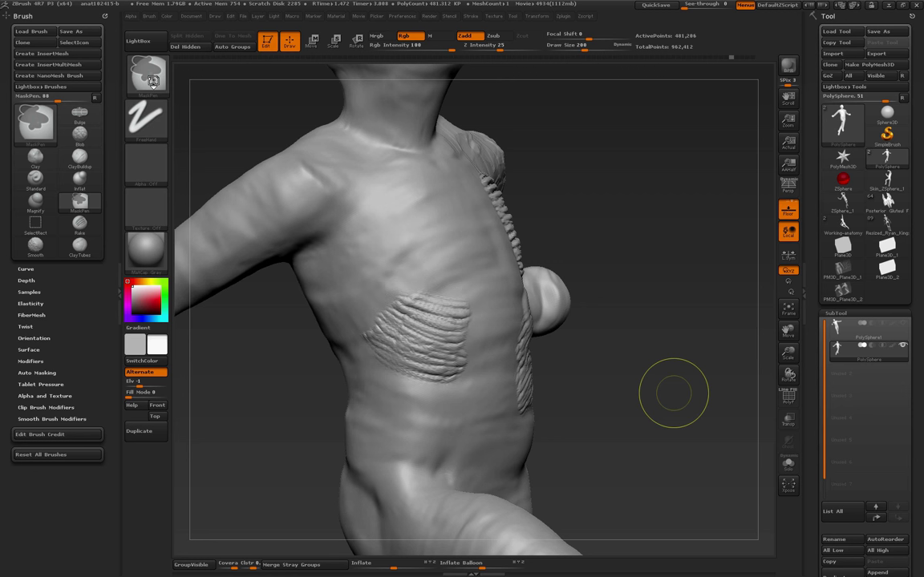
pyautogui.hotkey('ctrl', 'z')
pyautogui.hotkey('ctrl', 'z')
pyautogui.hotkey('ctrl', 'z')
pyautogui.hotkey('ctrl', 'z')
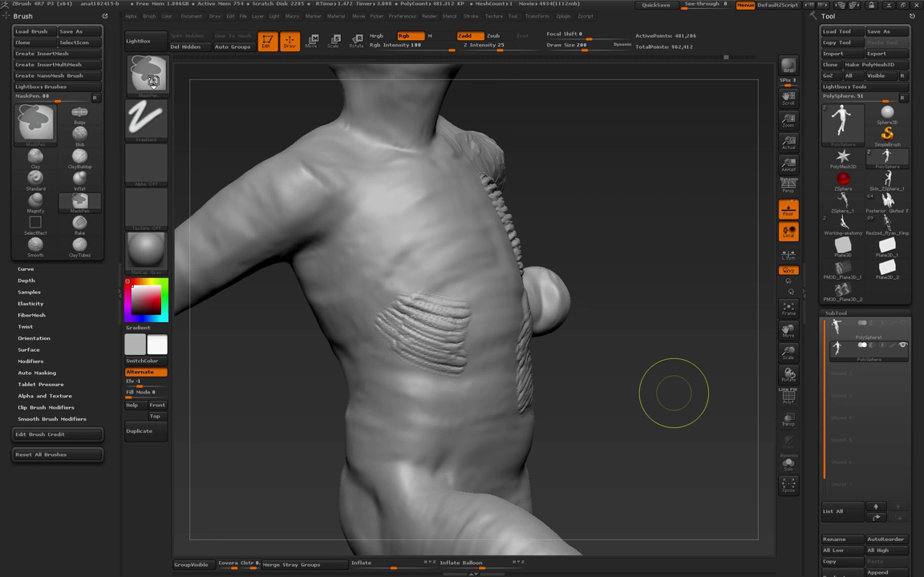
pyautogui.hotkey('ctrl', 'z')
pyautogui.hotkey('ctrl', 'z')
pyautogui.hotkey('ctrl', 'z')
pyautogui.hotkey('ctrl', 'z')
pyautogui.hotkey('ctrl', 'z')
pyautogui.hotkey('ctrl', 'z')
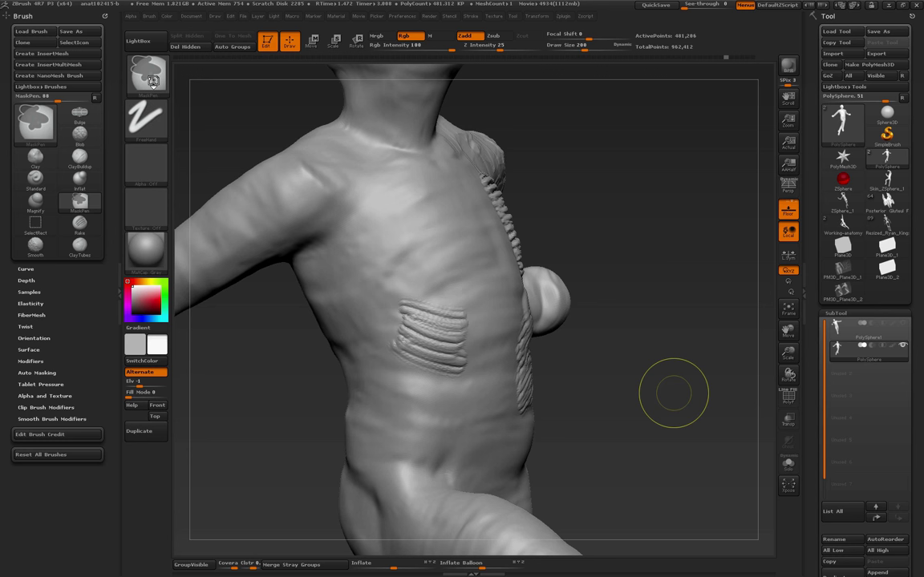
pyautogui.hotkey('ctrl', 'z')
pyautogui.hotkey('ctrl', 'z')
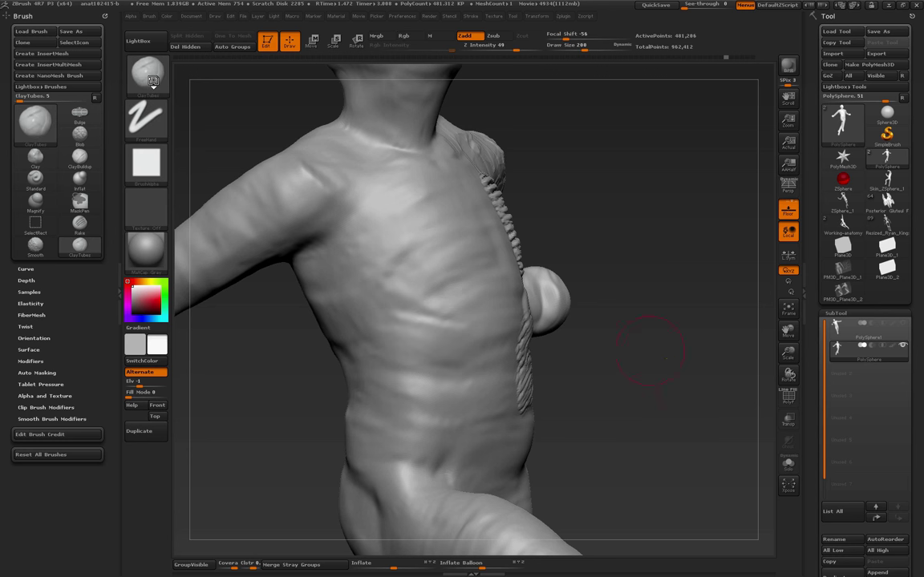
# Build a patch of overlapping lengthwise ClayTubes strokes on the lowered-arm side of the chest, accepting the removal of the newer undo history entries
pyautogui.moveTo(654, 378)
pyautogui.mouseDown()
pyautogui.moveTo(637, 397)
pyautogui.moveTo(638, 449)
pyautogui.moveTo(522, 453)
pyautogui.moveTo(662, 445)
pyautogui.moveTo(649, 445)
pyautogui.mouseUp()
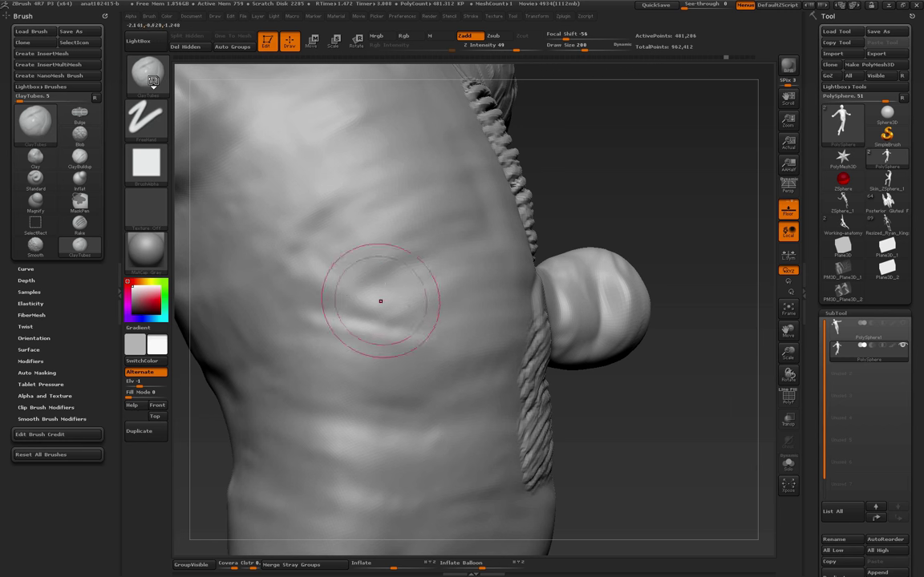
pyautogui.moveTo(394, 288); pyautogui.dragTo(389, 327)
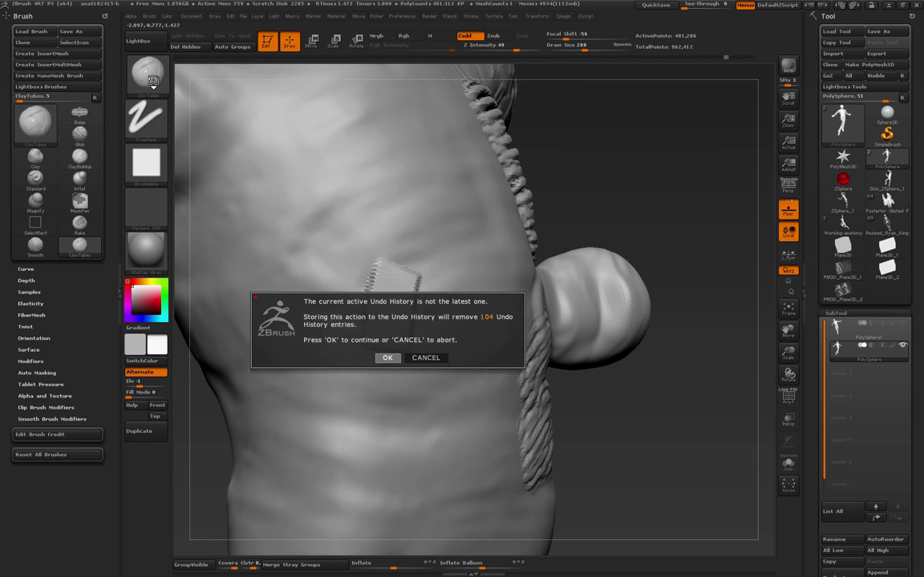
pyautogui.click(387, 358)
pyautogui.keyDown('alt'); pyautogui.moveTo(594, 429); pyautogui.dragTo(625, 407); pyautogui.keyUp('alt')
pyautogui.moveTo(399, 244); pyautogui.dragTo(394, 316)
pyautogui.moveTo(391, 252); pyautogui.dragTo(385, 319)
pyautogui.moveTo(373, 242); pyautogui.dragTo(380, 323)
pyautogui.moveTo(420, 247); pyautogui.dragTo(416, 319)
pyautogui.moveTo(459, 239)
pyautogui.mouseDown()
pyautogui.moveTo(434, 320)
pyautogui.moveTo(411, 324)
pyautogui.mouseUp()
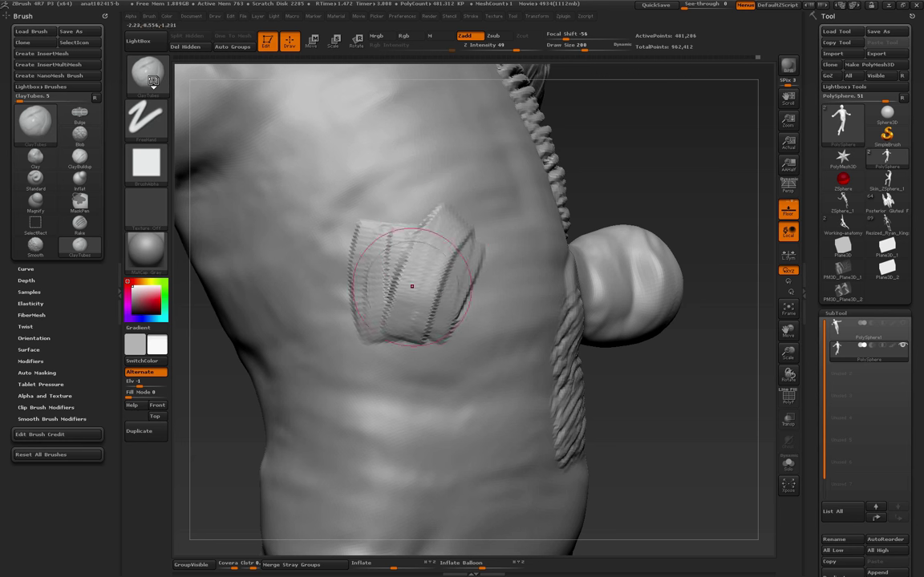
# Extend the ClayTubes chest patch upward with overlapping diagonal strokes
pyautogui.moveTo(417, 239); pyautogui.dragTo(399, 309)
pyautogui.moveTo(382, 211); pyautogui.dragTo(373, 301)
pyautogui.moveTo(351, 203)
pyautogui.mouseDown()
pyautogui.moveTo(401, 267)
pyautogui.moveTo(408, 255)
pyautogui.mouseUp()
pyautogui.moveTo(389, 193); pyautogui.dragTo(437, 234)
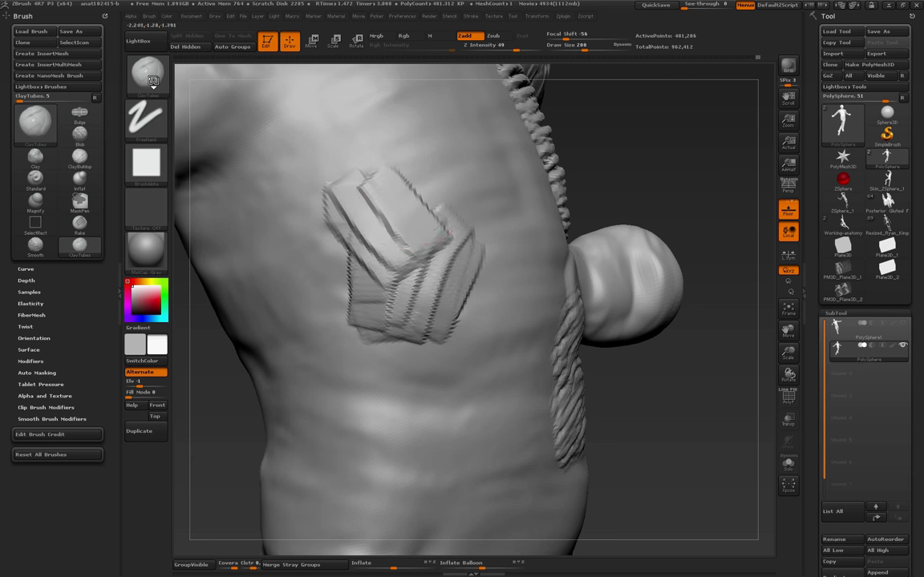
pyautogui.moveTo(397, 173); pyautogui.dragTo(438, 231)
# Turn to the back of the torso and show the Depth settings with the ClayTubes brush's Imbed value
pyautogui.keyDown('alt'); pyautogui.moveTo(642, 152); pyautogui.dragTo(521, 145); pyautogui.keyUp('alt')
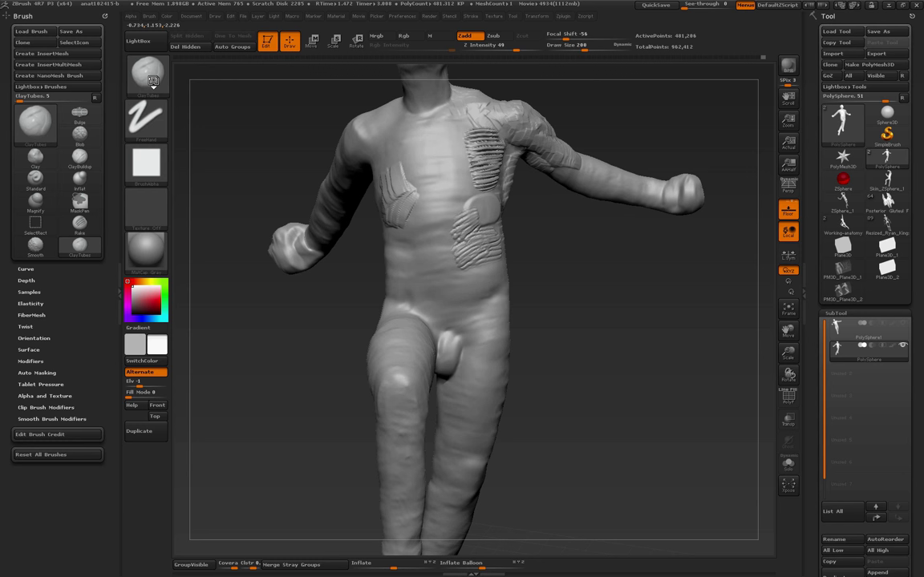
pyautogui.moveTo(642, 343)
pyautogui.mouseDown()
pyautogui.moveTo(671, 344)
pyautogui.moveTo(553, 337)
pyautogui.moveTo(556, 387)
pyautogui.moveTo(510, 231)
pyautogui.mouseUp()
pyautogui.click(517, 252)
pyautogui.keyDown('alt'); pyautogui.moveTo(610, 345); pyautogui.dragTo(586, 385); pyautogui.keyUp('alt')
pyautogui.moveTo(666, 341); pyautogui.dragTo(611, 365)
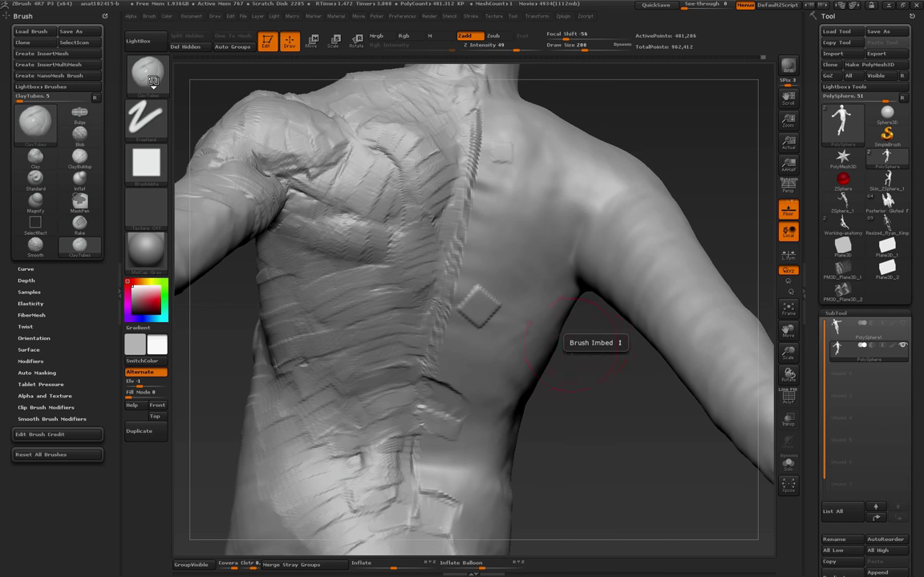
pyautogui.moveTo(596, 375); pyautogui.dragTo(505, 373)
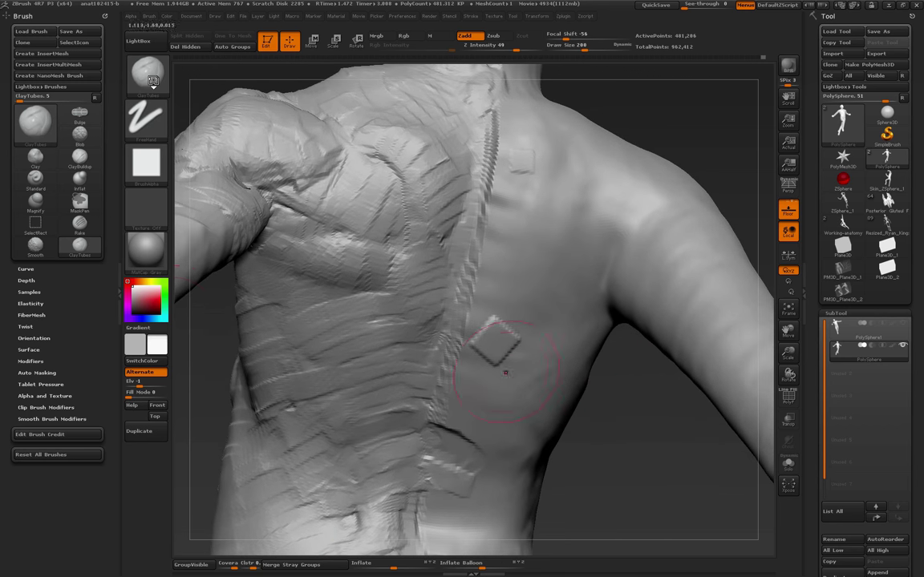
pyautogui.click(27, 281)
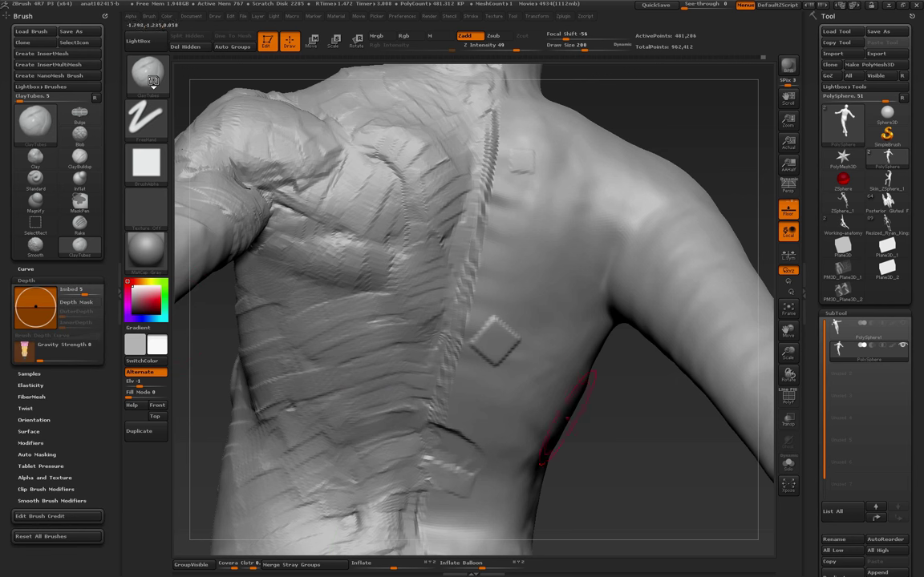
pyautogui.moveTo(618, 391); pyautogui.dragTo(581, 409)
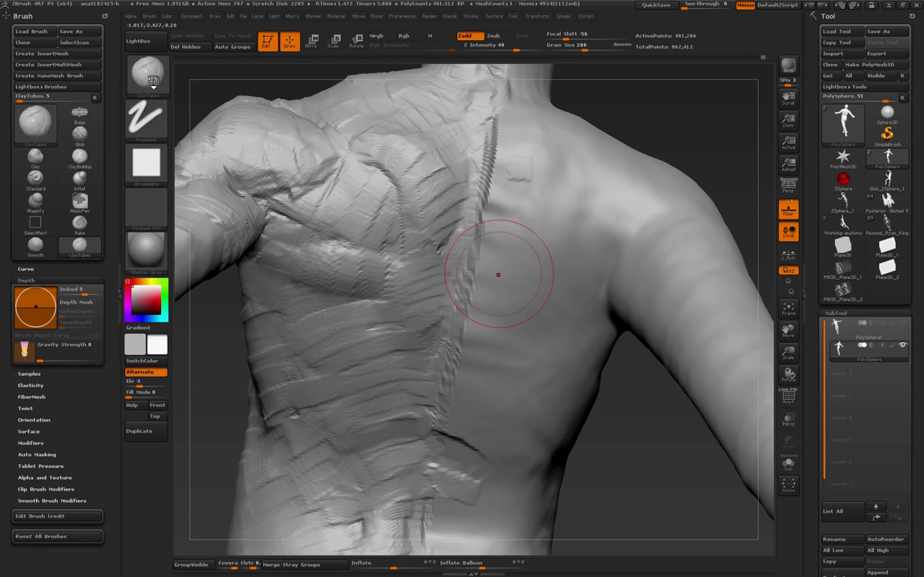
# Set the draw size to 154 and lay ClayTubes strokes across the smooth side's upper back and down beside the spine
pyautogui.press('s')
pyautogui.moveTo(519, 217); pyautogui.dragTo(511, 214)
pyautogui.press('s')
pyautogui.click(516, 200)
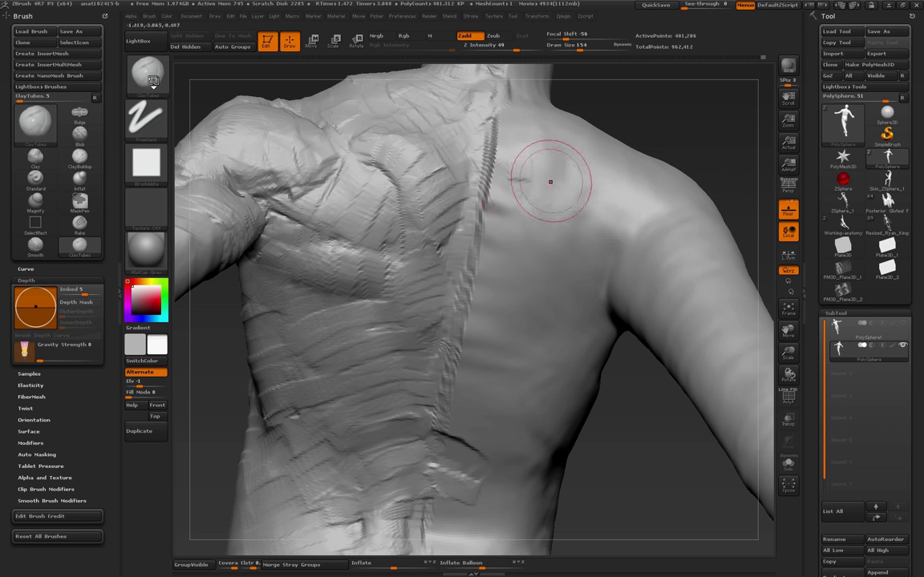
pyautogui.moveTo(542, 179)
pyautogui.mouseDown()
pyautogui.moveTo(511, 189)
pyautogui.moveTo(539, 178)
pyautogui.mouseUp()
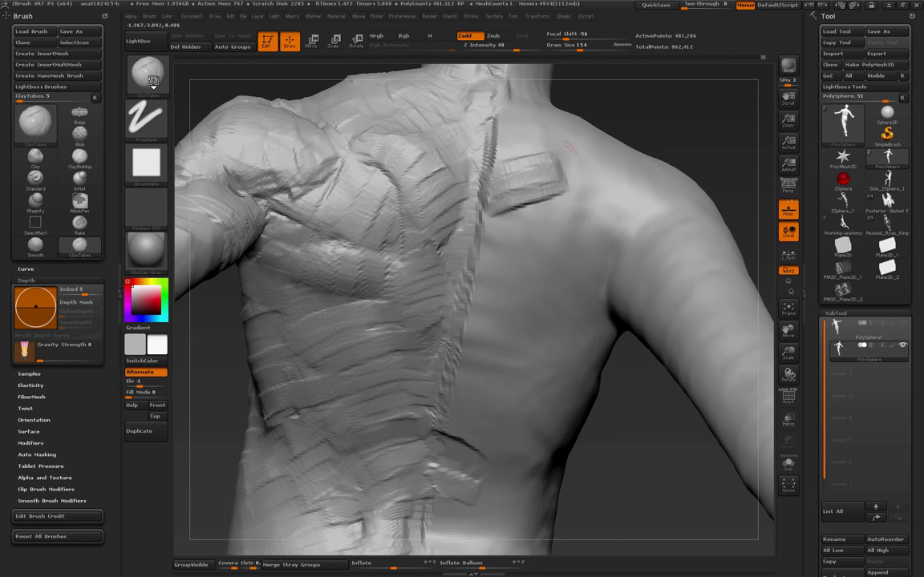
pyautogui.hotkey('ctrl', 'shift')
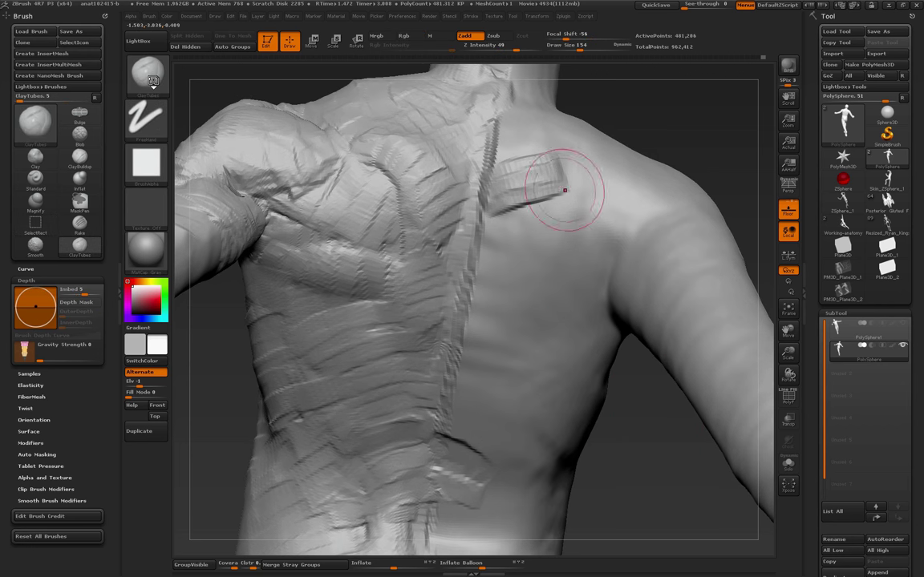
pyautogui.moveTo(507, 163)
pyautogui.mouseDown()
pyautogui.moveTo(555, 148)
pyautogui.moveTo(480, 122)
pyautogui.moveTo(529, 128)
pyautogui.moveTo(502, 148)
pyautogui.moveTo(495, 227)
pyautogui.moveTo(478, 272)
pyautogui.moveTo(445, 285)
pyautogui.moveTo(501, 264)
pyautogui.moveTo(505, 250)
pyautogui.moveTo(462, 341)
pyautogui.moveTo(443, 290)
pyautogui.moveTo(459, 358)
pyautogui.mouseUp()
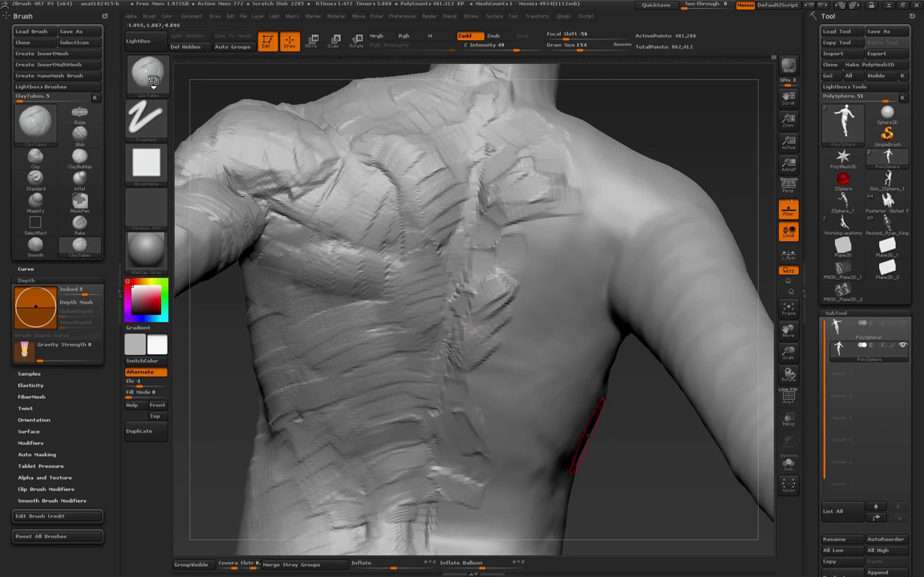
# Build up the shoulder blade on the smooth side of the back with broad ClayTubes strokes along its lower edge and surface
pyautogui.moveTo(629, 377); pyautogui.dragTo(595, 387)
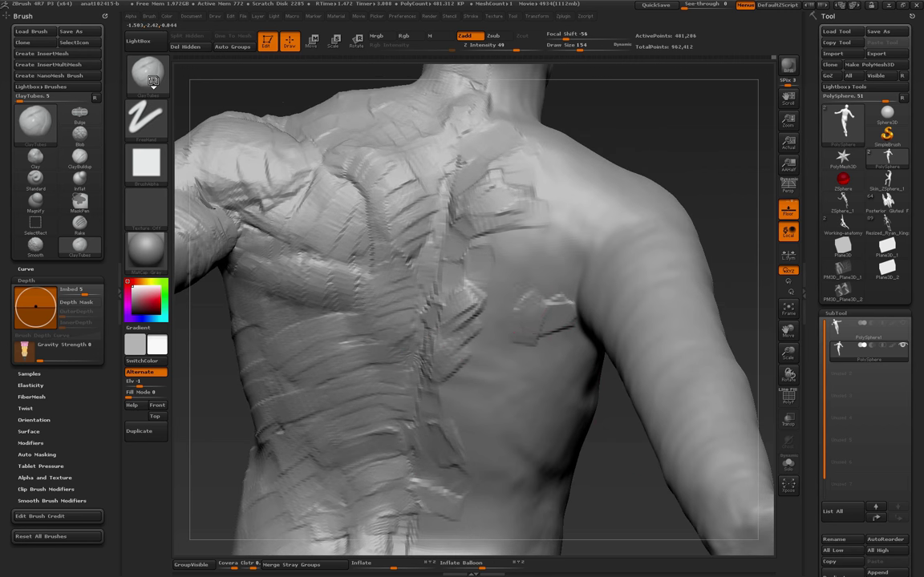
pyautogui.moveTo(517, 291)
pyautogui.mouseDown()
pyautogui.moveTo(502, 291)
pyautogui.moveTo(560, 286)
pyautogui.moveTo(495, 308)
pyautogui.mouseUp()
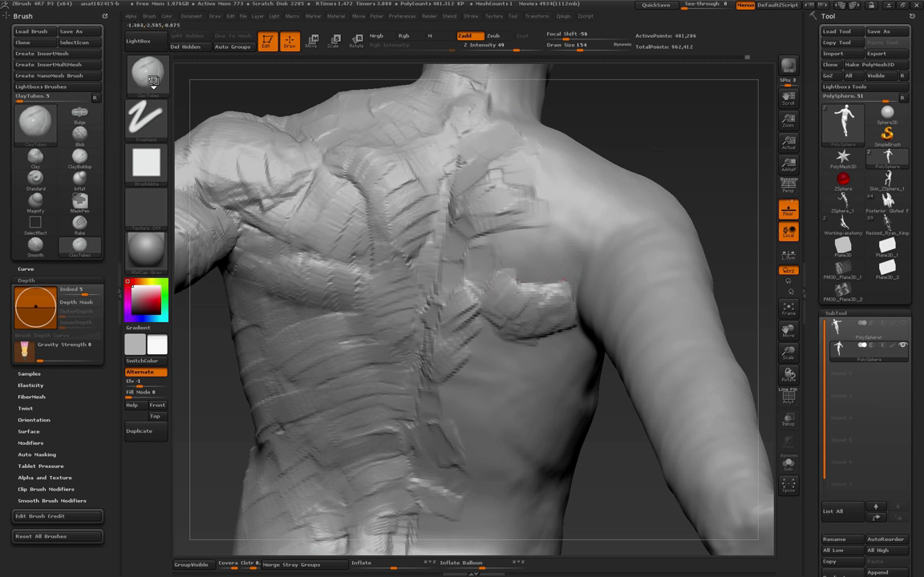
pyautogui.moveTo(522, 223)
pyautogui.mouseDown()
pyautogui.moveTo(542, 219)
pyautogui.moveTo(553, 246)
pyautogui.mouseUp()
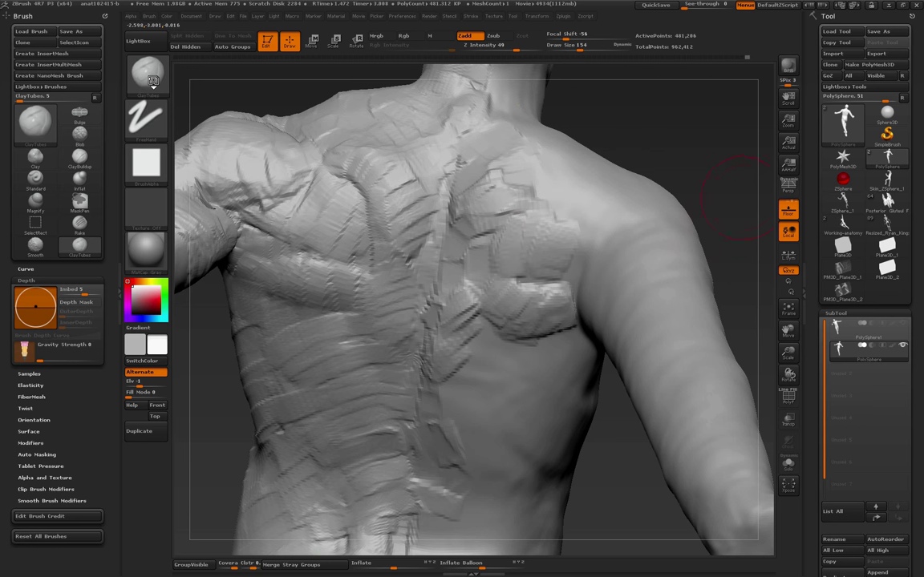
# Sculpt the top of the shoulder toward the neck with overlapping ClayTubes strokes
pyautogui.moveTo(710, 191); pyautogui.dragTo(662, 210)
pyautogui.moveTo(532, 205)
pyautogui.mouseDown()
pyautogui.moveTo(561, 193)
pyautogui.moveTo(514, 181)
pyautogui.moveTo(613, 180)
pyautogui.mouseUp()
pyautogui.moveTo(529, 192)
pyautogui.mouseDown()
pyautogui.moveTo(593, 196)
pyautogui.moveTo(509, 152)
pyautogui.moveTo(573, 165)
pyautogui.moveTo(600, 183)
pyautogui.mouseUp()
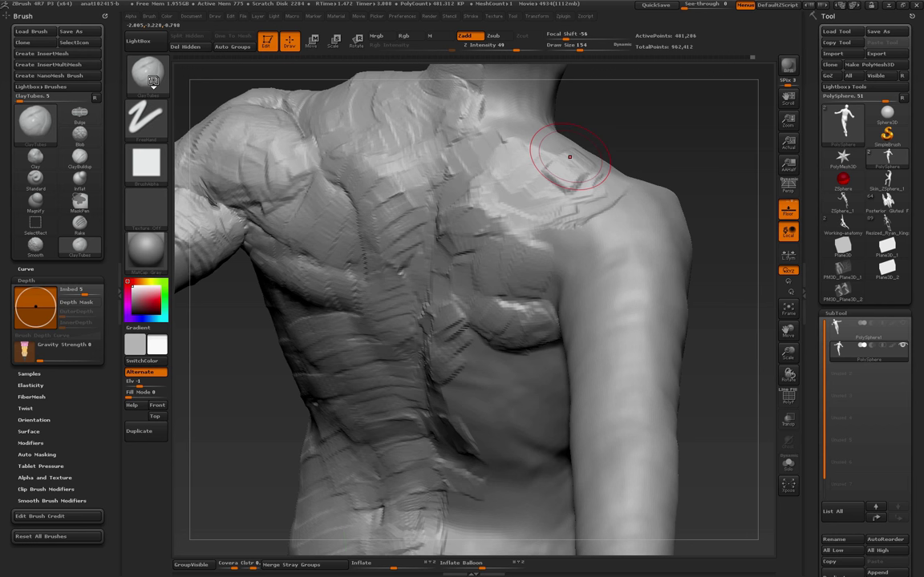
pyautogui.moveTo(570, 157)
pyautogui.mouseDown()
pyautogui.moveTo(499, 130)
pyautogui.moveTo(483, 150)
pyautogui.mouseUp()
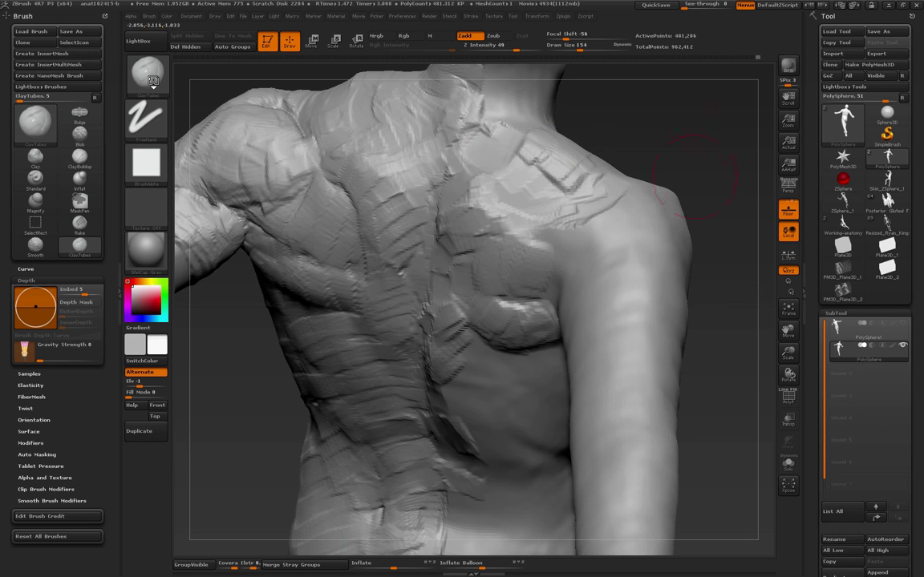
# Add ClayTubes strokes joining the outer shoulder blade to the rear of the shoulder
pyautogui.moveTo(694, 177); pyautogui.dragTo(673, 154)
pyautogui.moveTo(564, 252); pyautogui.dragTo(599, 217)
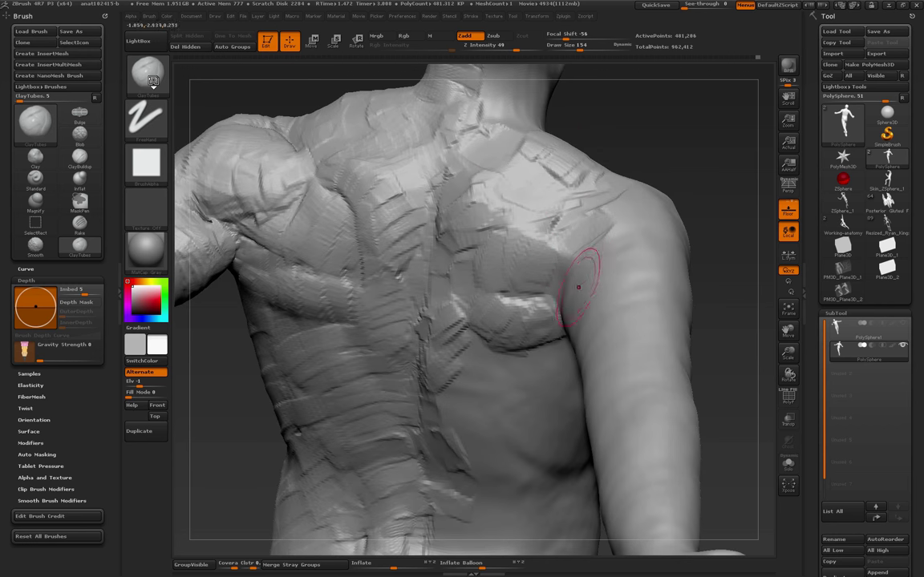
pyautogui.moveTo(586, 263); pyautogui.dragTo(602, 327)
pyautogui.moveTo(573, 202)
pyautogui.mouseDown()
pyautogui.moveTo(606, 210)
pyautogui.moveTo(573, 217)
pyautogui.mouseUp()
# Build up the rear shoulder muscle and upper arm with layered ClayTubes strokes
pyautogui.moveTo(723, 183); pyautogui.dragTo(682, 207)
pyautogui.moveTo(599, 247)
pyautogui.mouseDown()
pyautogui.moveTo(631, 304)
pyautogui.moveTo(639, 344)
pyautogui.mouseUp()
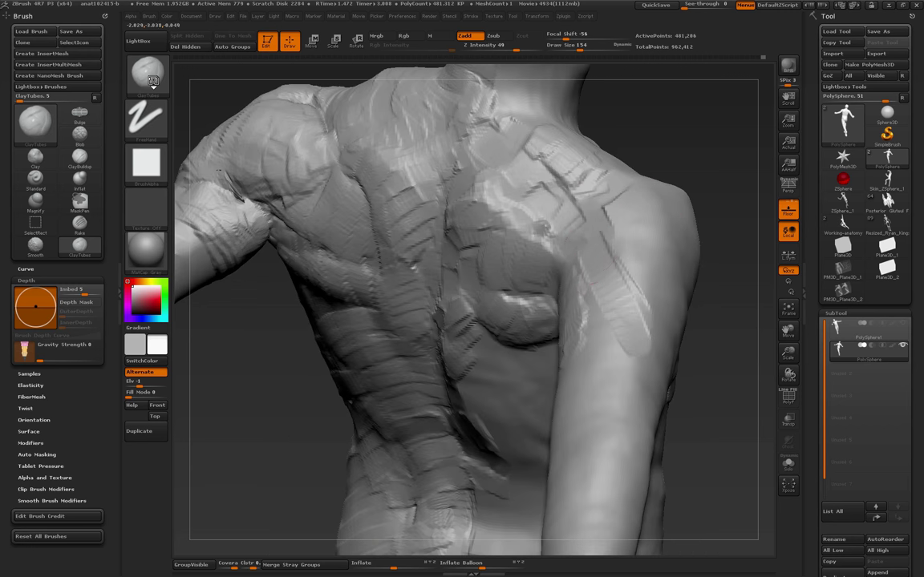
pyautogui.moveTo(627, 277)
pyautogui.mouseDown()
pyautogui.moveTo(648, 361)
pyautogui.moveTo(648, 295)
pyautogui.mouseUp()
pyautogui.moveTo(662, 252); pyautogui.dragTo(629, 268)
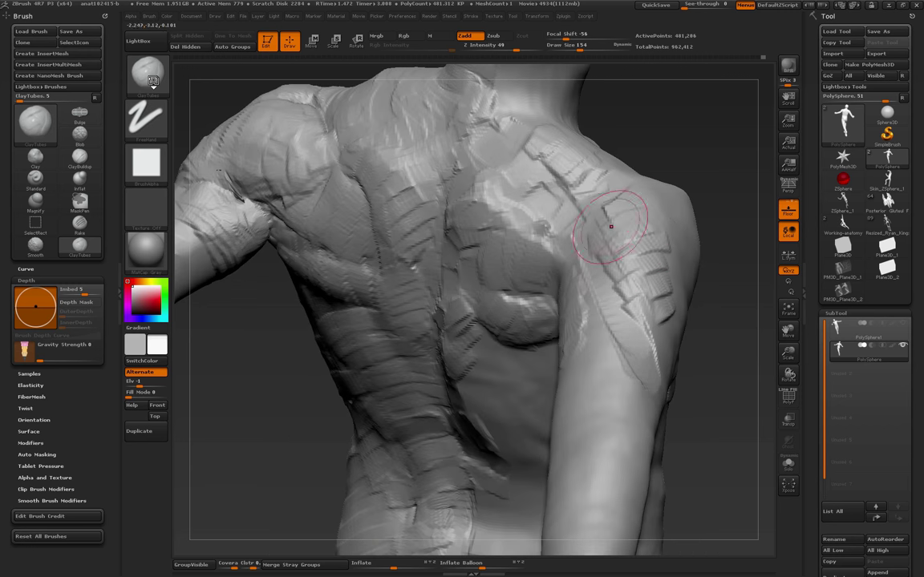
pyautogui.moveTo(626, 210)
pyautogui.mouseDown()
pyautogui.moveTo(600, 222)
pyautogui.moveTo(579, 204)
pyautogui.mouseUp()
pyautogui.moveTo(736, 193)
pyautogui.mouseDown()
pyautogui.moveTo(709, 216)
pyautogui.moveTo(705, 180)
pyautogui.moveTo(708, 200)
pyautogui.moveTo(677, 209)
pyautogui.mouseUp()
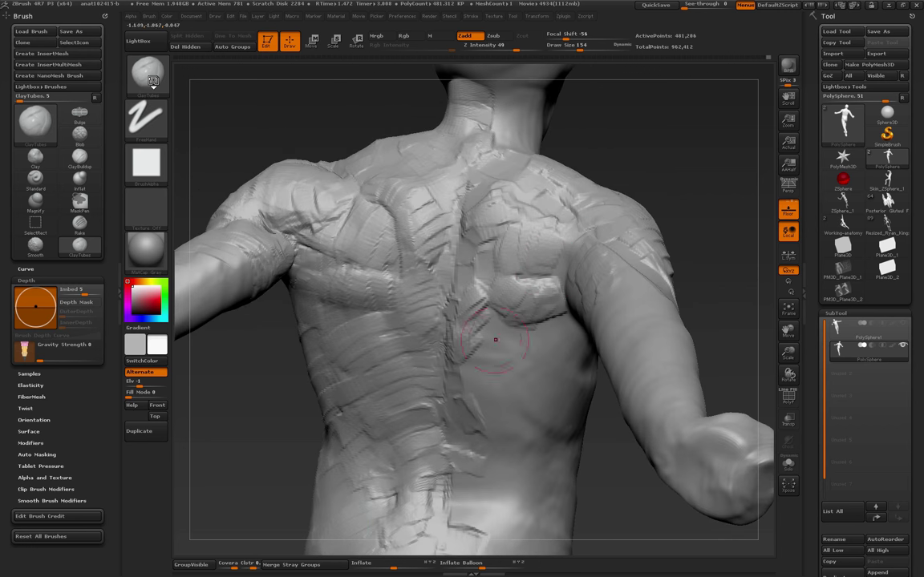
# Layer ClayTubes strokes below the shoulder blade, from the armpit side across to the spine
pyautogui.moveTo(522, 320)
pyautogui.mouseDown()
pyautogui.moveTo(552, 322)
pyautogui.moveTo(552, 357)
pyautogui.moveTo(565, 353)
pyautogui.mouseUp()
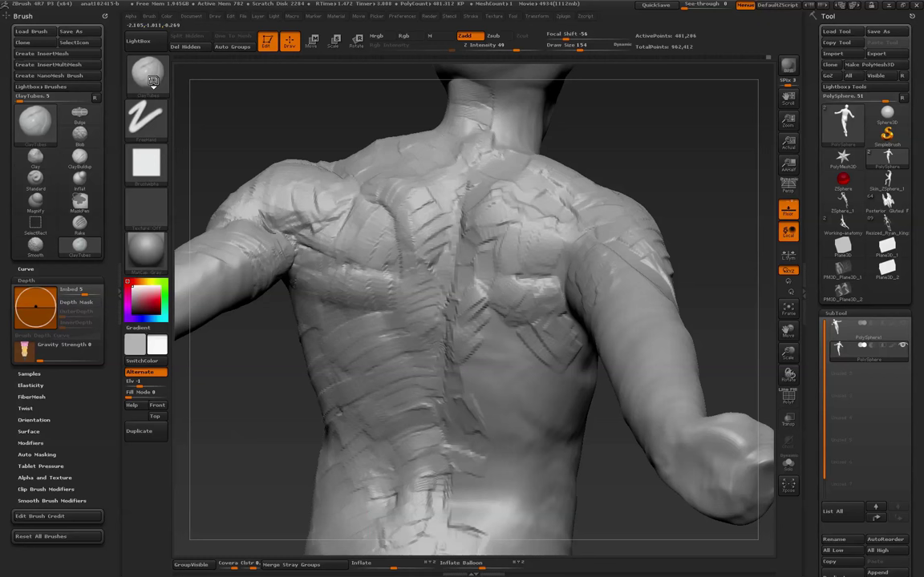
pyautogui.moveTo(641, 481); pyautogui.dragTo(644, 433)
pyautogui.moveTo(573, 350)
pyautogui.mouseDown()
pyautogui.moveTo(557, 320)
pyautogui.moveTo(515, 318)
pyautogui.moveTo(523, 332)
pyautogui.moveTo(539, 325)
pyautogui.moveTo(510, 314)
pyautogui.moveTo(556, 311)
pyautogui.moveTo(508, 343)
pyautogui.moveTo(554, 319)
pyautogui.moveTo(491, 296)
pyautogui.moveTo(472, 249)
pyautogui.moveTo(458, 301)
pyautogui.moveTo(472, 290)
pyautogui.moveTo(466, 273)
pyautogui.moveTo(476, 319)
pyautogui.mouseUp()
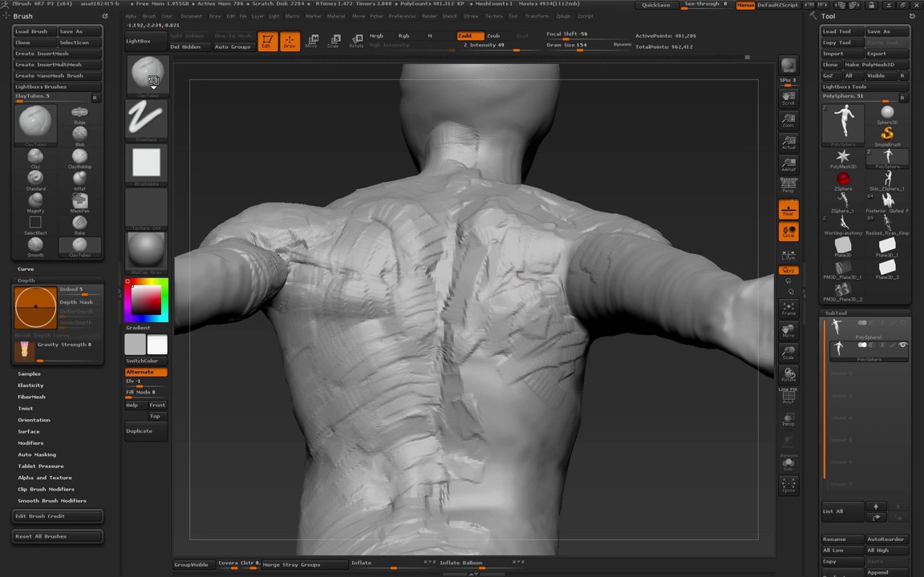
pyautogui.moveTo(552, 317)
pyautogui.mouseDown()
pyautogui.moveTo(556, 369)
pyautogui.moveTo(522, 382)
pyautogui.moveTo(478, 338)
pyautogui.moveTo(466, 385)
pyautogui.mouseUp()
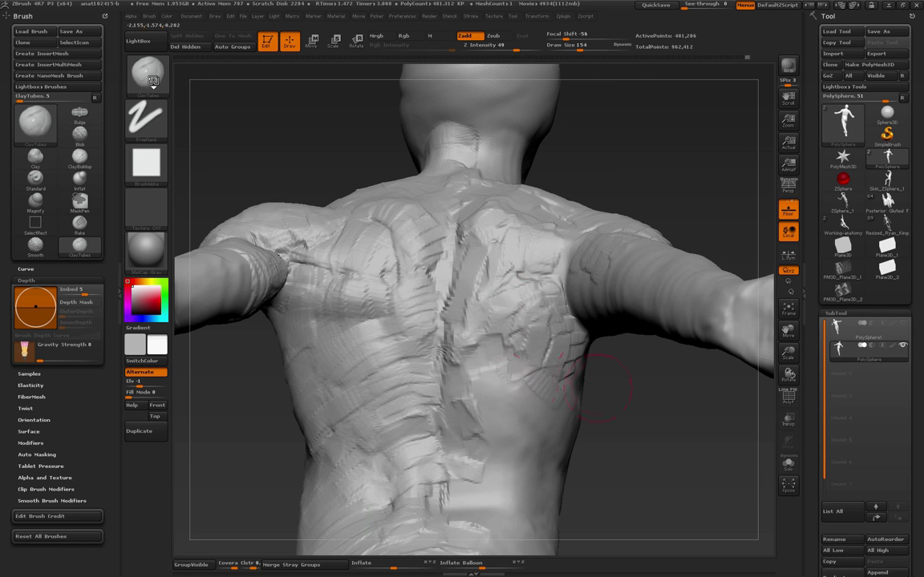
# Add overlapping ClayTubes strokes on the side of the back beneath the armpit
pyautogui.moveTo(602, 389); pyautogui.dragTo(481, 377)
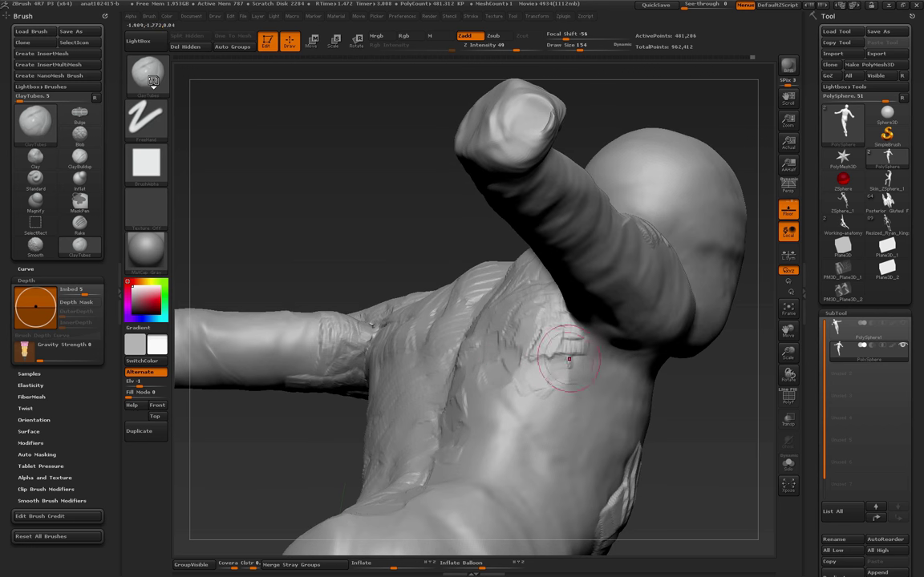
pyautogui.moveTo(569, 359); pyautogui.dragTo(506, 316)
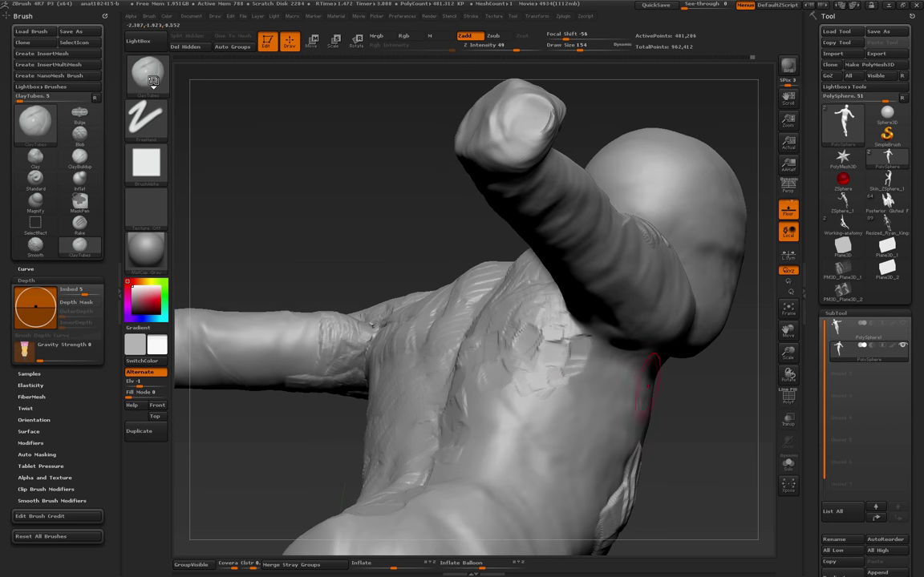
# Try the BRONZE-1 material on the torso, inspect the sculpted back, and restore the MatCap Gray material
pyautogui.moveTo(672, 390)
pyautogui.mouseDown()
pyautogui.moveTo(721, 405)
pyautogui.moveTo(665, 423)
pyautogui.moveTo(671, 415)
pyautogui.moveTo(747, 481)
pyautogui.mouseUp()
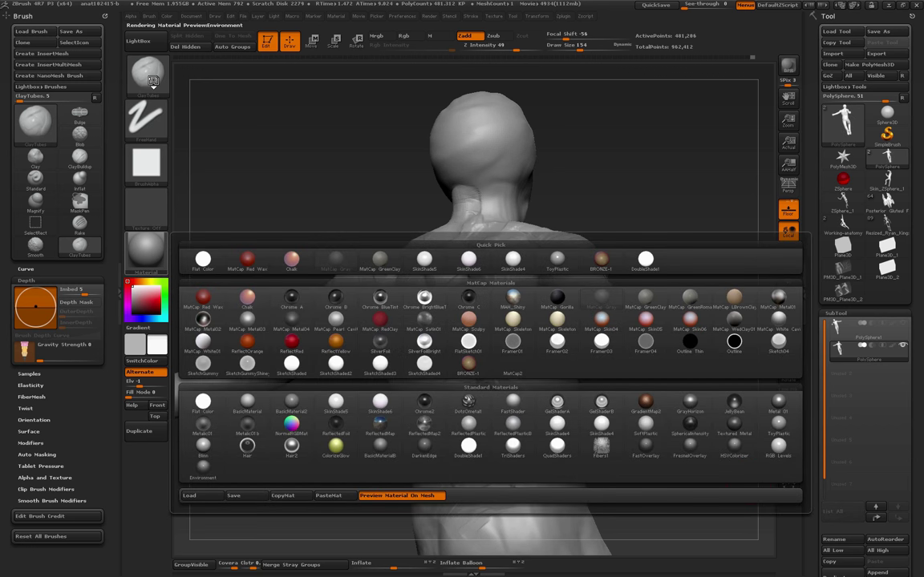
pyautogui.click(469, 366)
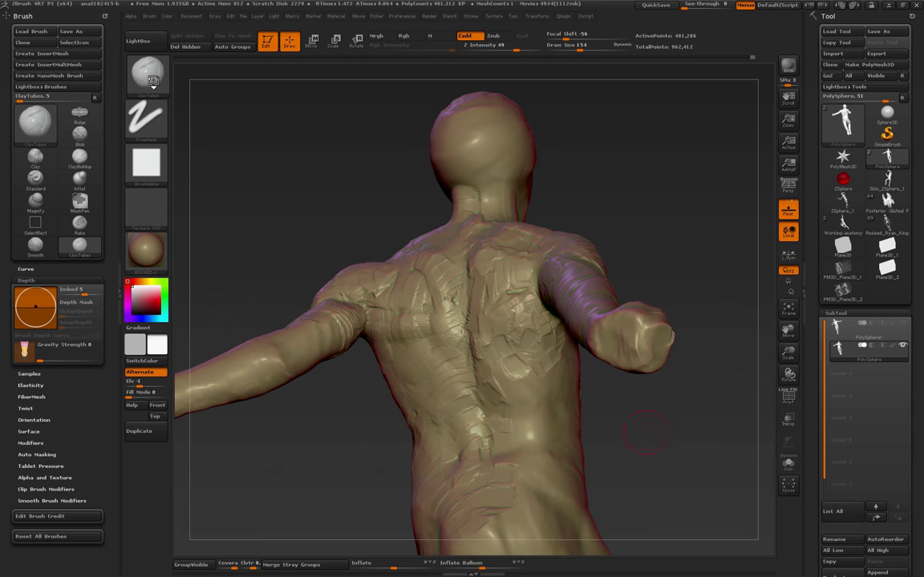
pyautogui.moveTo(664, 443)
pyautogui.mouseDown()
pyautogui.moveTo(691, 450)
pyautogui.moveTo(682, 453)
pyautogui.moveTo(598, 398)
pyautogui.moveTo(641, 436)
pyautogui.moveTo(619, 405)
pyautogui.moveTo(722, 413)
pyautogui.moveTo(746, 449)
pyautogui.mouseUp()
pyautogui.moveTo(686, 410)
pyautogui.keyDown('alt'); pyautogui.mouseDown()
pyautogui.moveTo(708, 444)
pyautogui.moveTo(601, 433)
pyautogui.moveTo(642, 487)
pyautogui.mouseUp(); pyautogui.keyUp('alt')
pyautogui.click(146, 251)
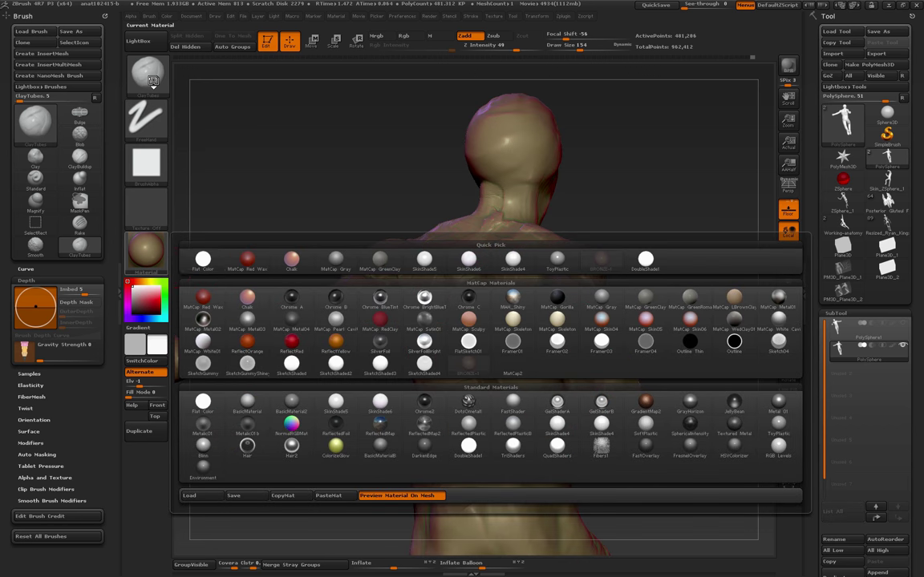
pyautogui.click(601, 298)
# Export the ClayTubes brush's current alpha as the Photoshop file ~BrushAlpha.psd in the COMPLETEFIGURESCULPTOR folder
pyautogui.moveTo(708, 389)
pyautogui.keyDown('alt'); pyautogui.mouseDown()
pyautogui.moveTo(694, 360)
pyautogui.moveTo(569, 367)
pyautogui.moveTo(662, 383)
pyautogui.moveTo(574, 385)
pyautogui.moveTo(696, 447)
pyautogui.mouseUp(); pyautogui.keyUp('alt')
pyautogui.moveTo(148, 164)
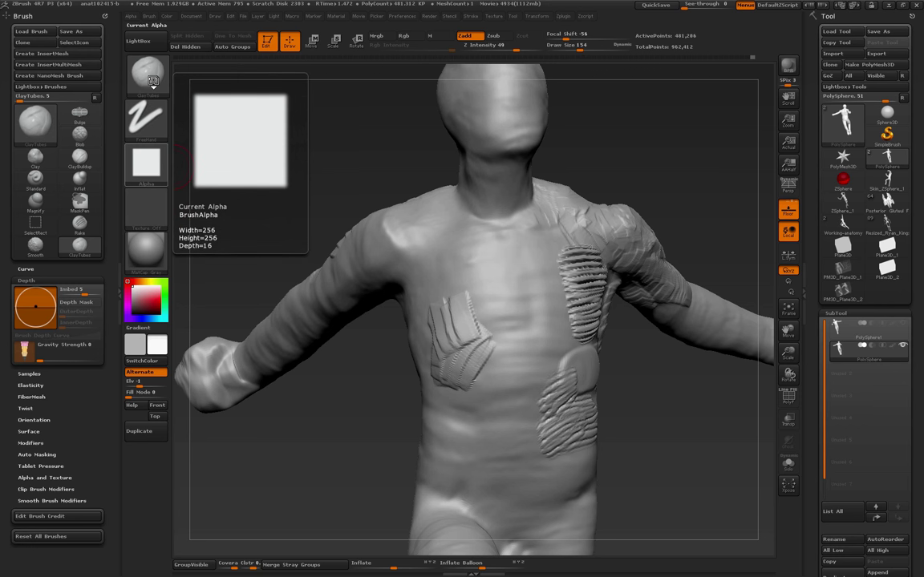
pyautogui.click(146, 162)
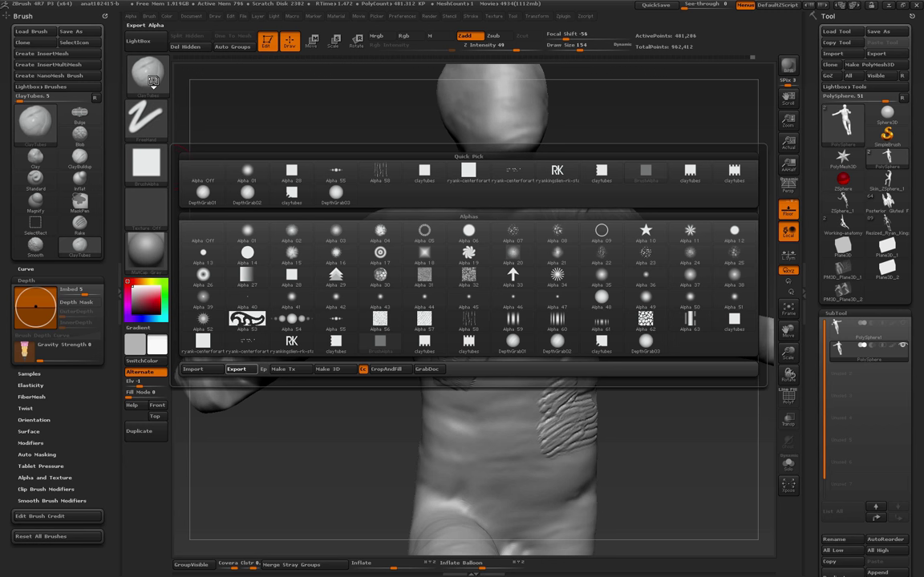
pyautogui.click(239, 370)
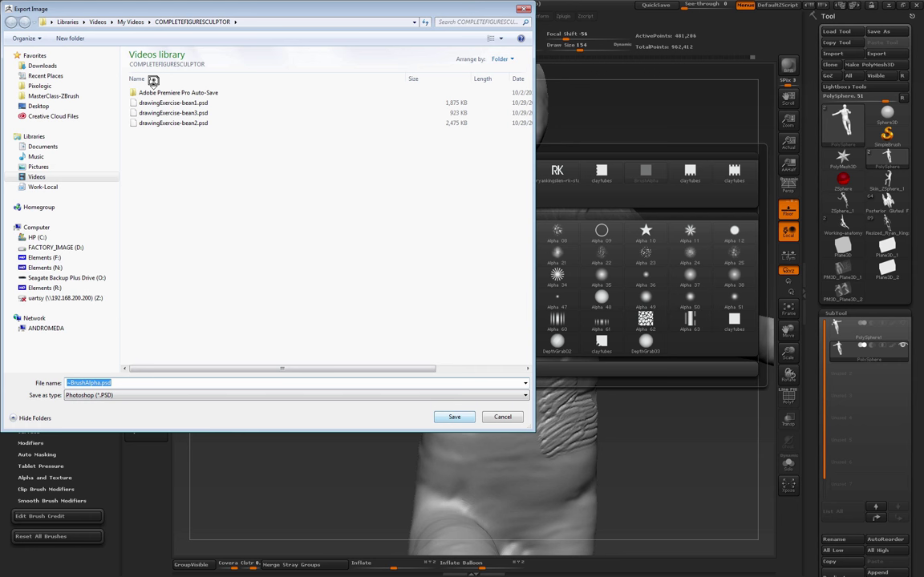
pyautogui.press('Escape')
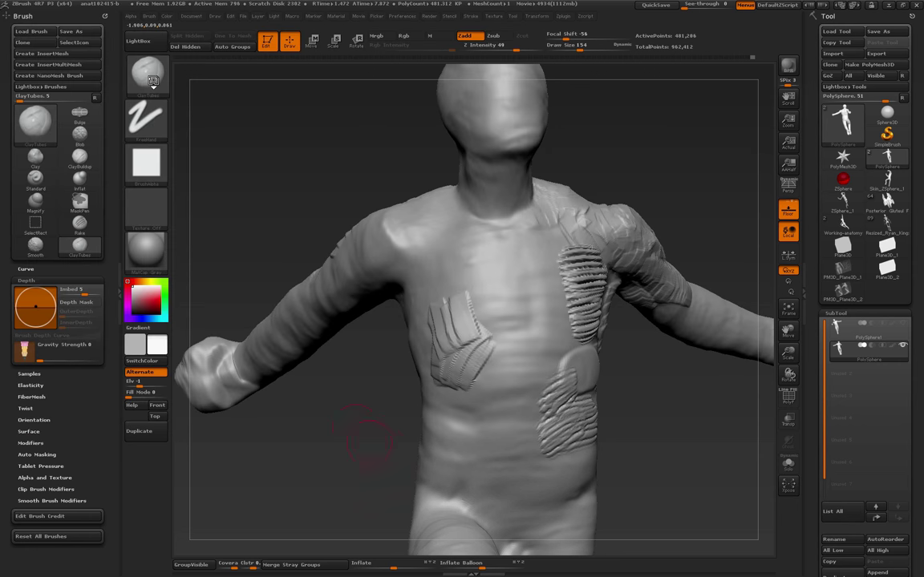
# Switch to Photoshop and open ~BrushAlpha.PSD from the COMPLETEFIGURESCULPTOR folder
pyautogui.hotkey('alt', 'Tab')
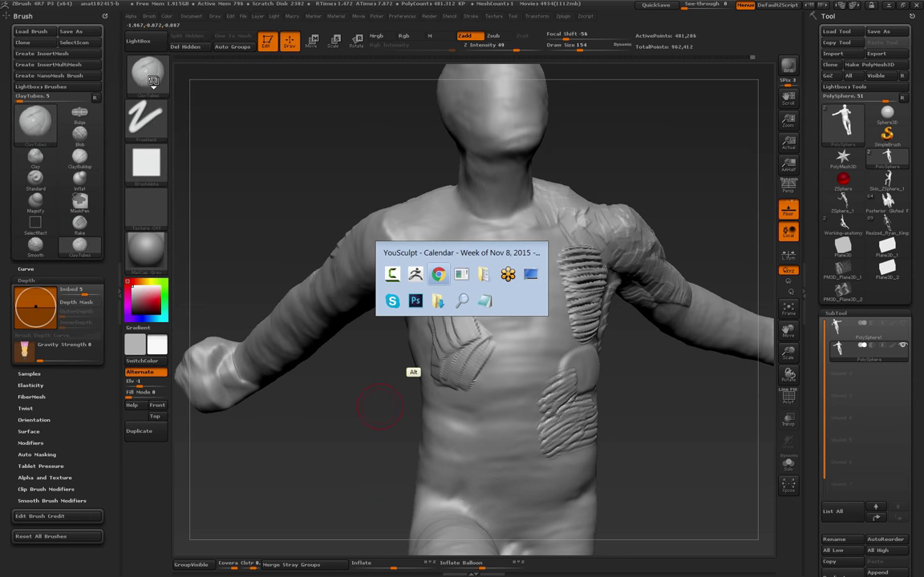
pyautogui.hotkey('alt', 'Tab')
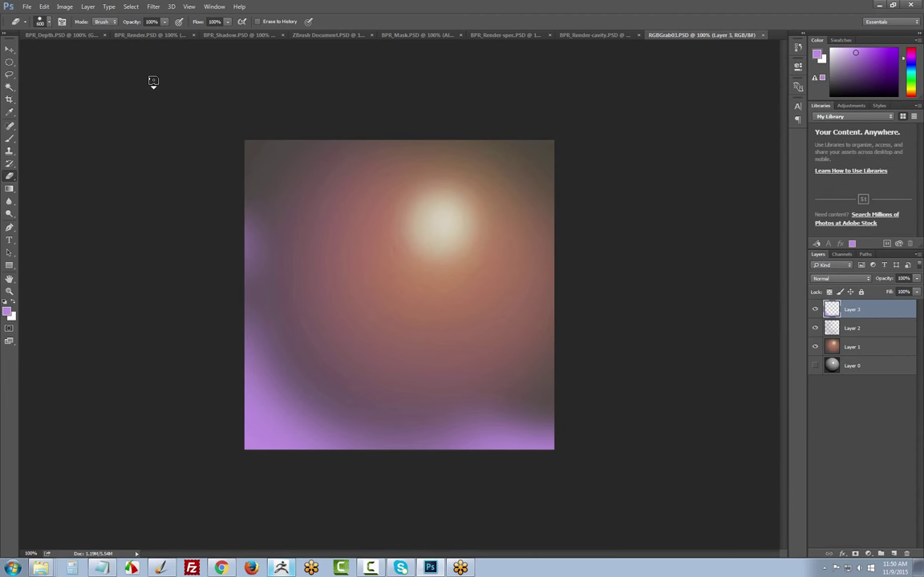
pyautogui.press('ctrl')
pyautogui.hotkey('ctrl', 'o')
pyautogui.click(164, 103)
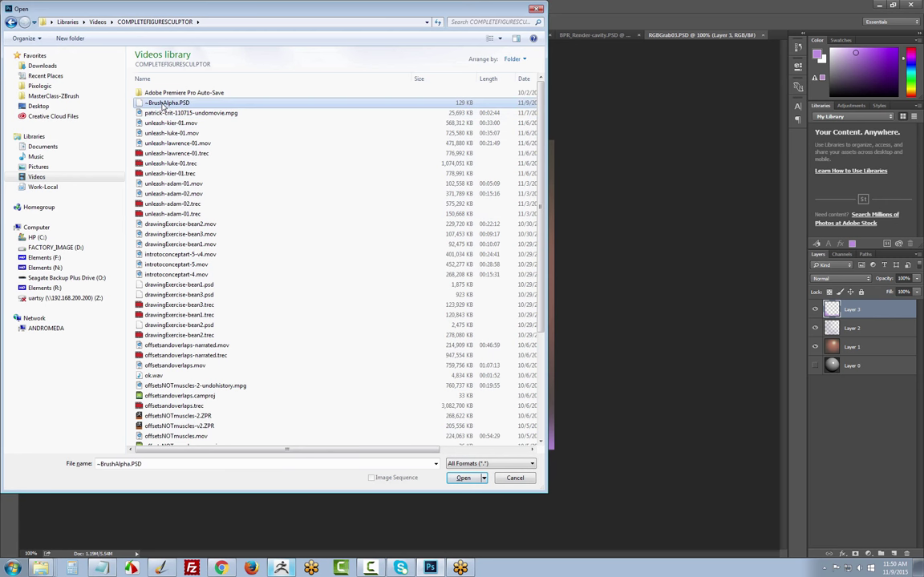
pyautogui.click(463, 478)
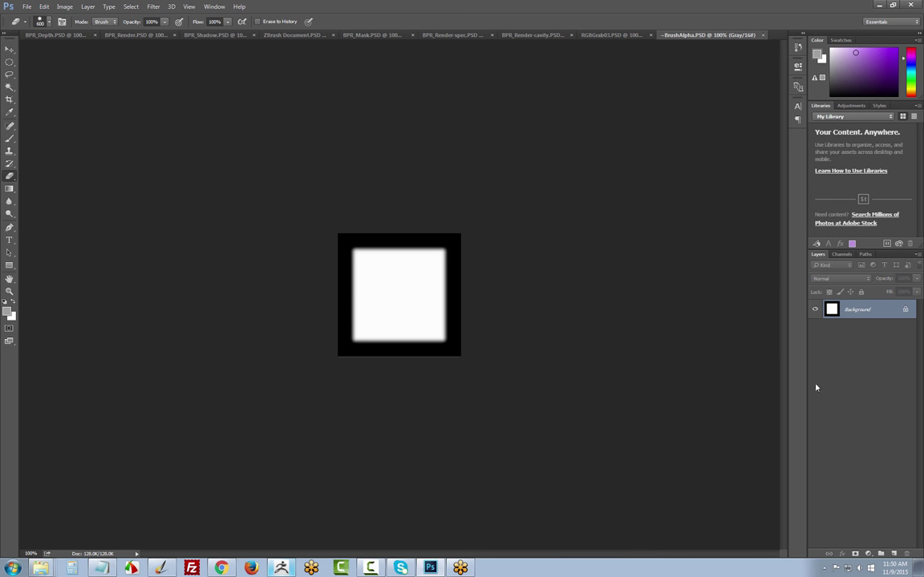
pyautogui.press('s')
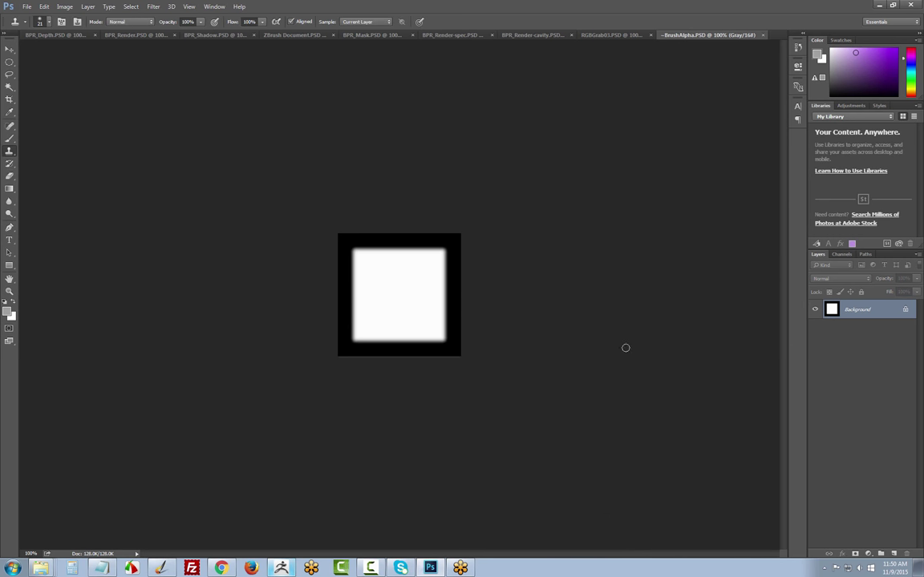
pyautogui.click(11, 138)
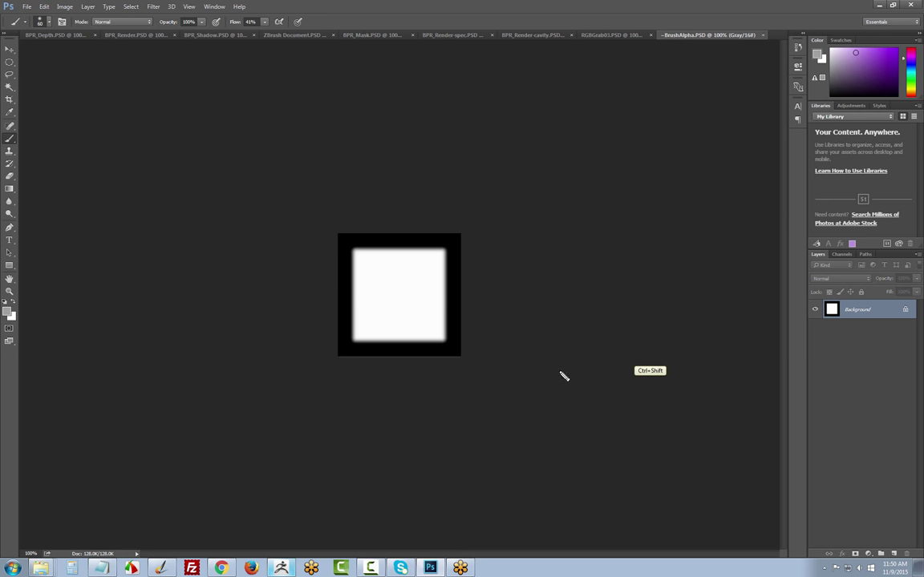
pyautogui.moveTo(479, 337)
pyautogui.mouseDown()
pyautogui.moveTo(745, 71)
pyautogui.moveTo(739, 42)
pyautogui.mouseUp()
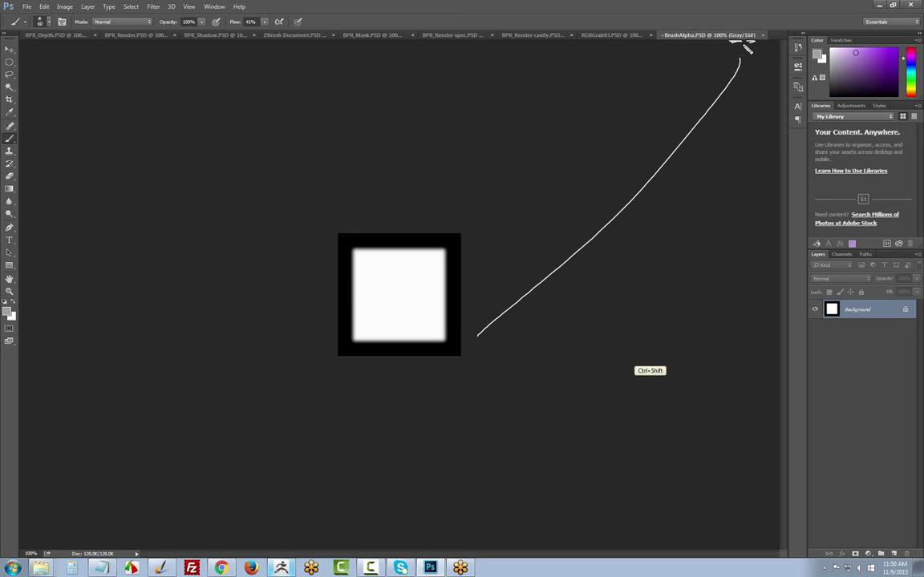
pyautogui.hotkey('ctrl', 'z')
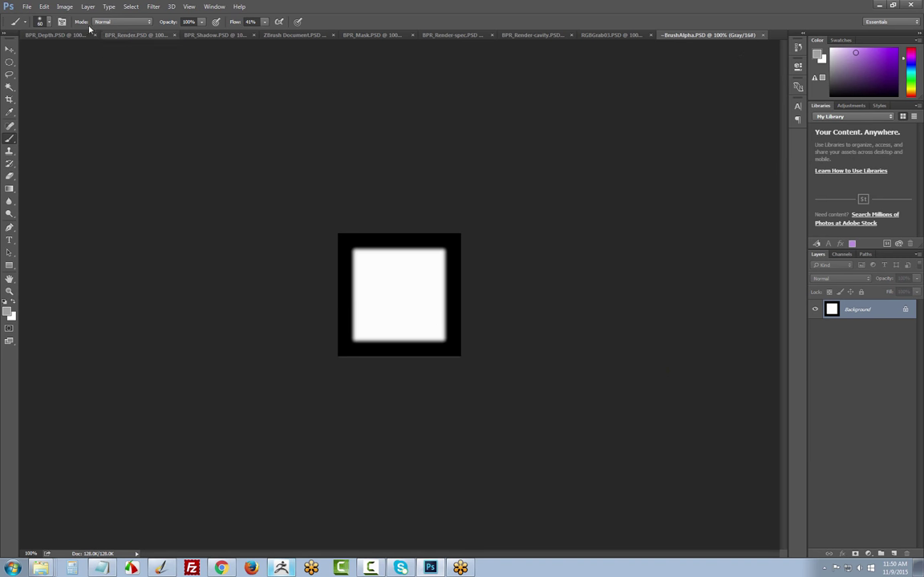
# Check the alpha image's color mode and bits-per-channel setting
pyautogui.click(64, 6)
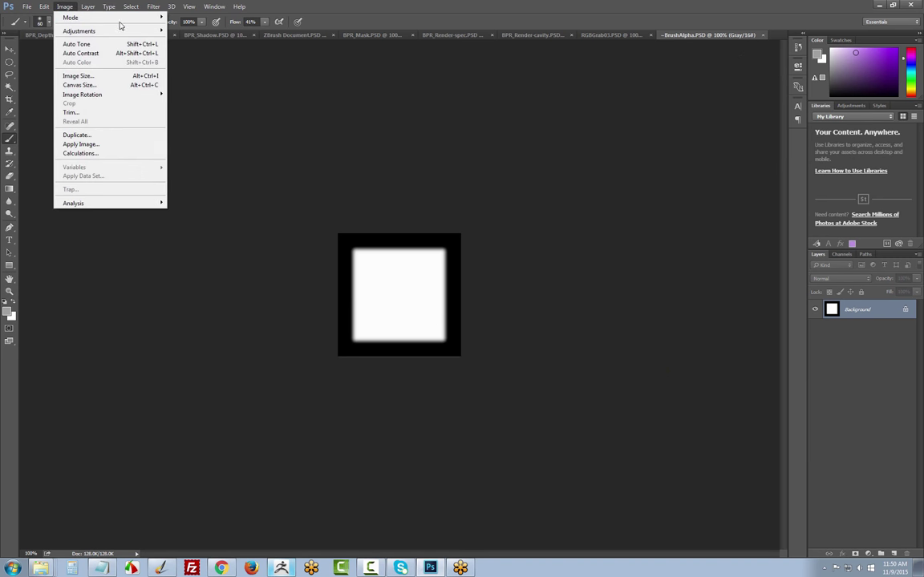
pyautogui.moveTo(158, 23)
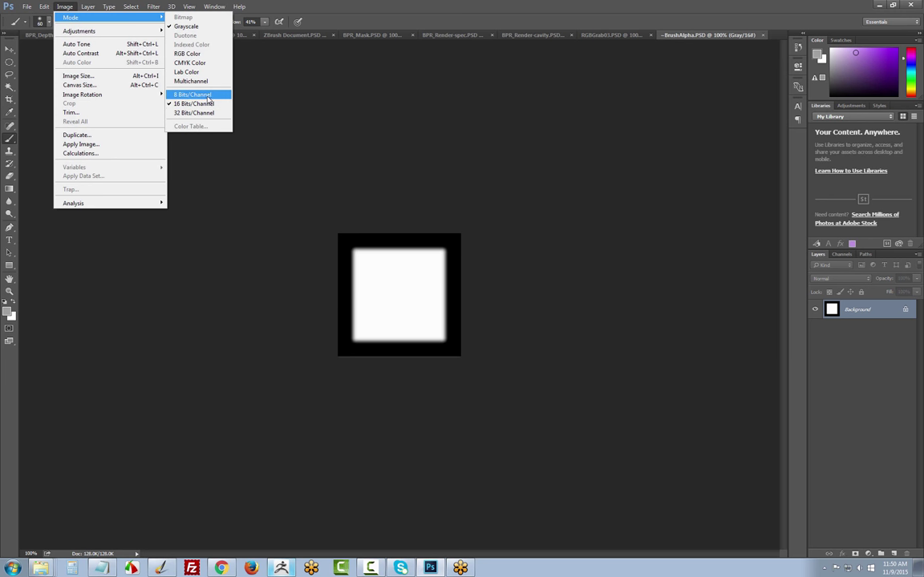
pyautogui.click(545, 21)
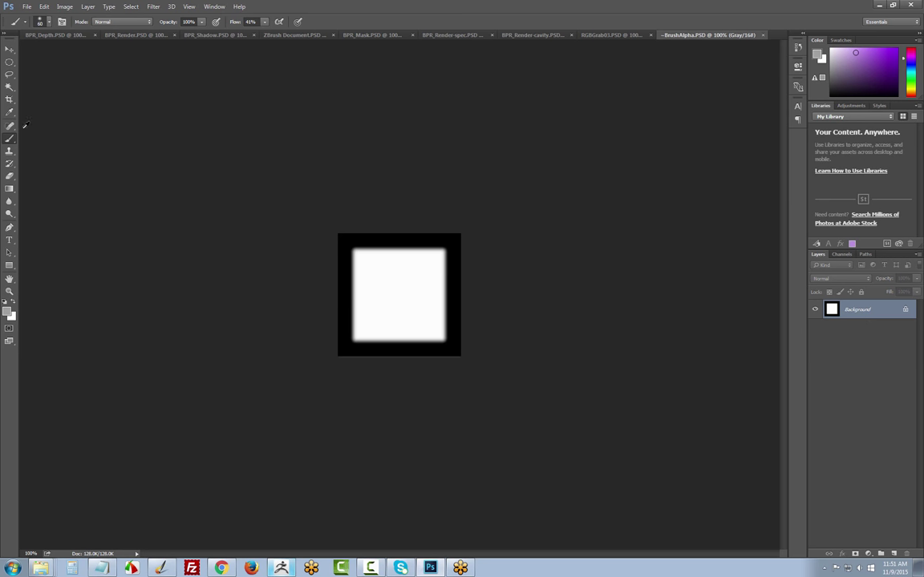
# Add a new empty layer above the alpha's Background layer
pyautogui.keyDown('alt'); pyautogui.click(518, 209); pyautogui.keyUp('alt')
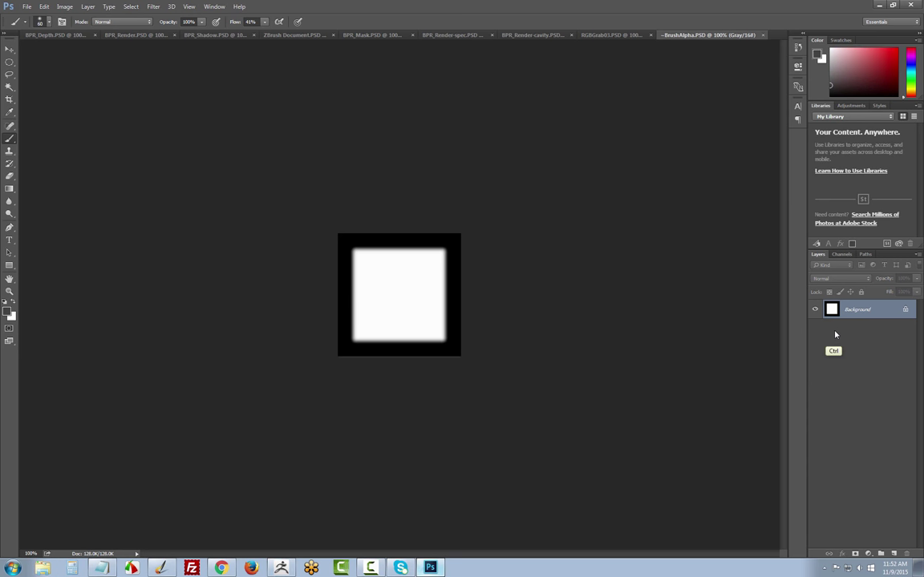
pyautogui.hotkey('ctrl', 'shift', 'n')
pyautogui.press('Return')
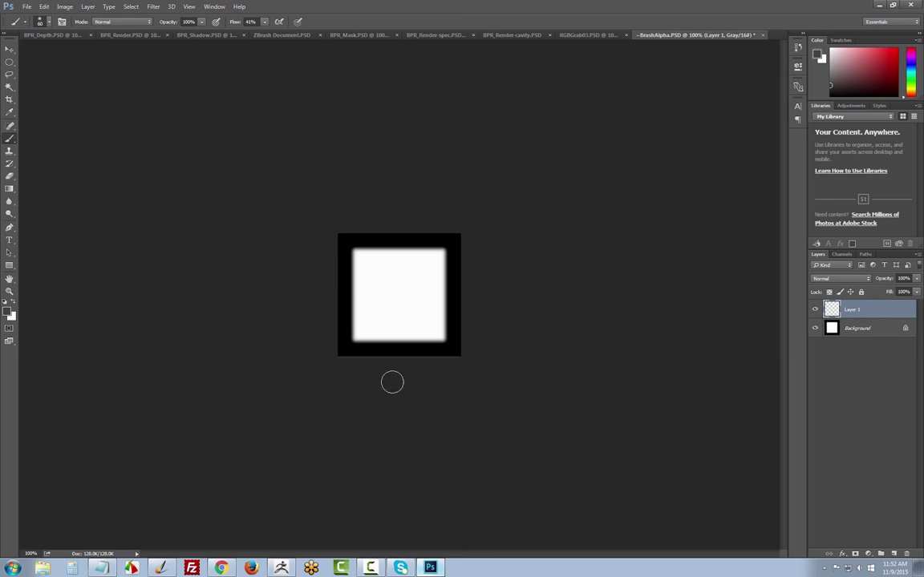
# Select a small rectangle overlapping the white square's bottom edge near its left corner with the Rectangular Marquee tool
pyautogui.press('m')
pyautogui.moveTo(361, 332); pyautogui.dragTo(381, 352)
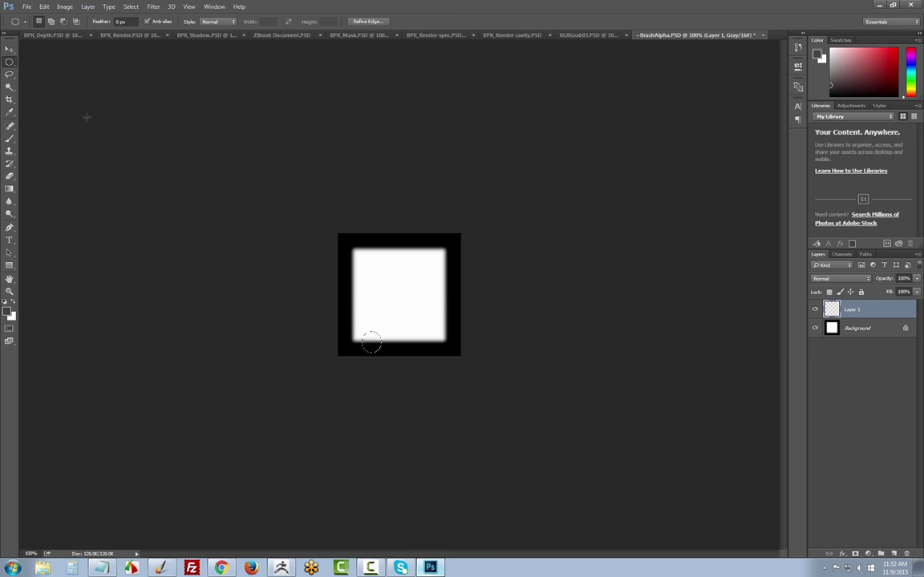
pyautogui.rightClick(8, 60)
pyautogui.click(52, 71)
pyautogui.rightClick(16, 62)
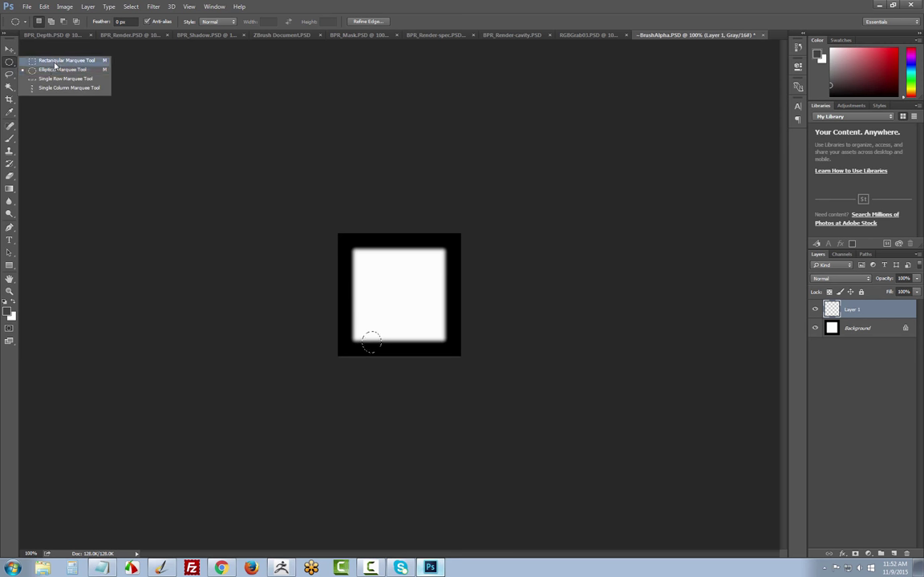
pyautogui.click(48, 54)
pyautogui.moveTo(362, 325); pyautogui.dragTo(384, 351)
# Fill the small rectangular selection with black on the new layer and deselect it
pyautogui.press('x')
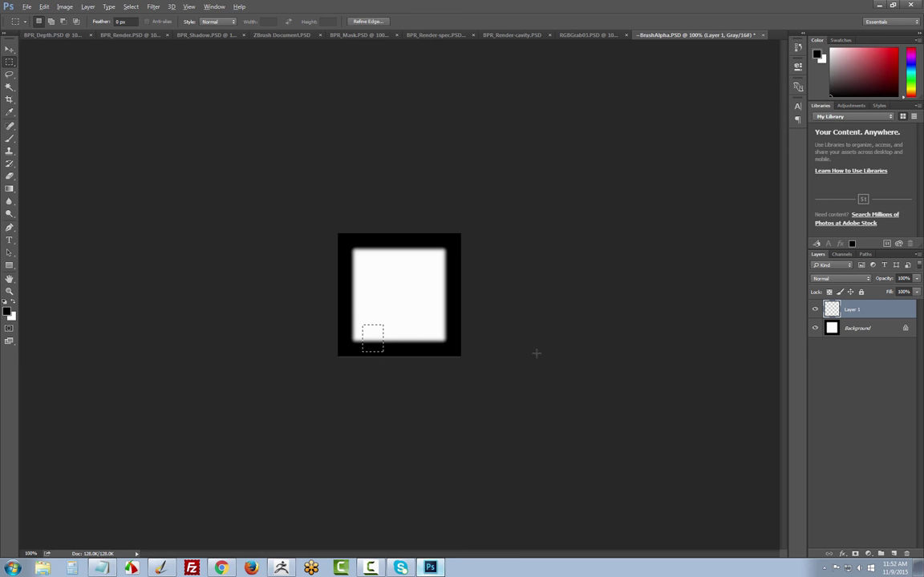
pyautogui.hotkey('alt', 'BackSpace')
pyautogui.hotkey('ctrl', 'd')
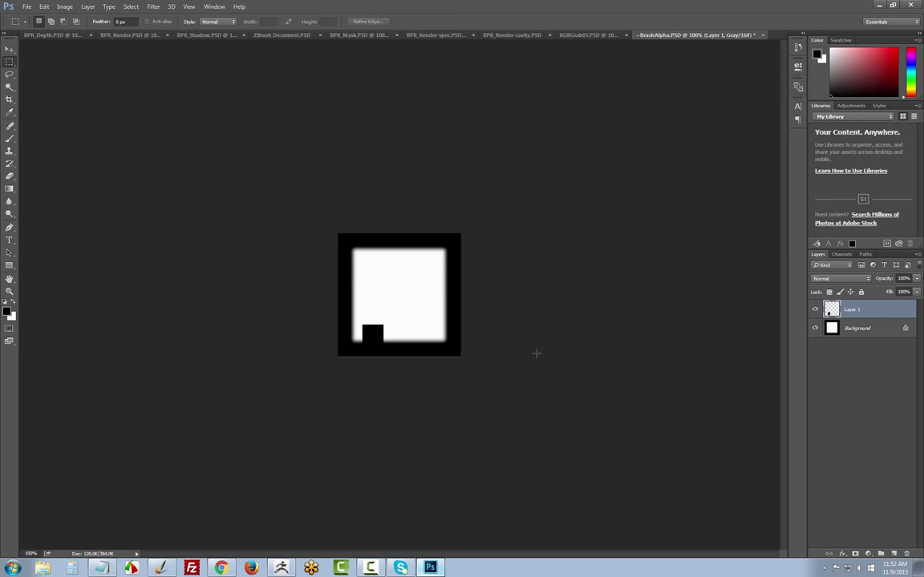
# Duplicate the black rectangle twice along the white square's bottom edge to make three evenly spaced notches
pyautogui.press('v')
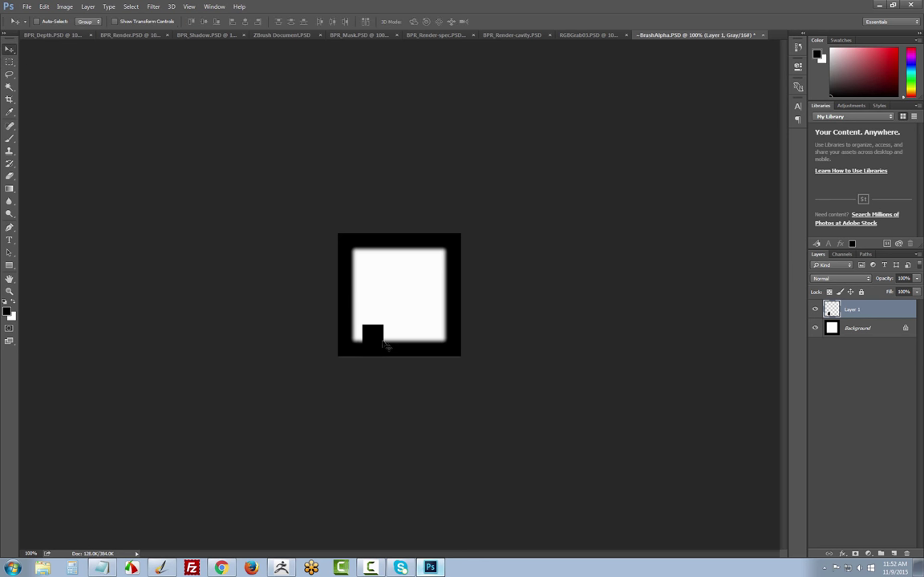
pyautogui.press('shift+super')
pyautogui.keyDown('alt'); pyautogui.keyDown('shift'); pyautogui.moveTo(377, 342); pyautogui.dragTo(436, 343); pyautogui.keyUp('shift'); pyautogui.keyUp('alt')
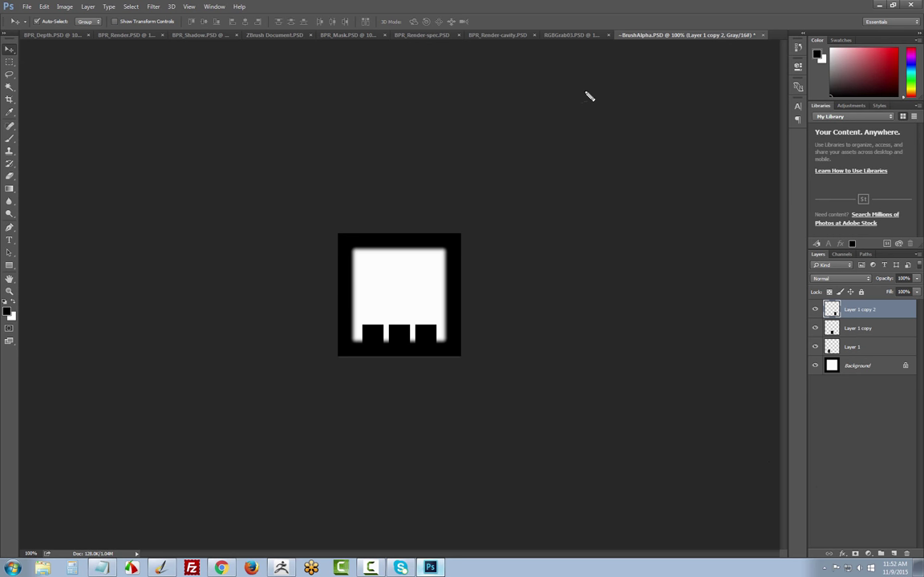
pyautogui.moveTo(587, 84)
pyautogui.mouseDown()
pyautogui.moveTo(555, 273)
pyautogui.moveTo(567, 312)
pyautogui.moveTo(573, 462)
pyautogui.moveTo(594, 429)
pyautogui.moveTo(588, 85)
pyautogui.mouseUp()
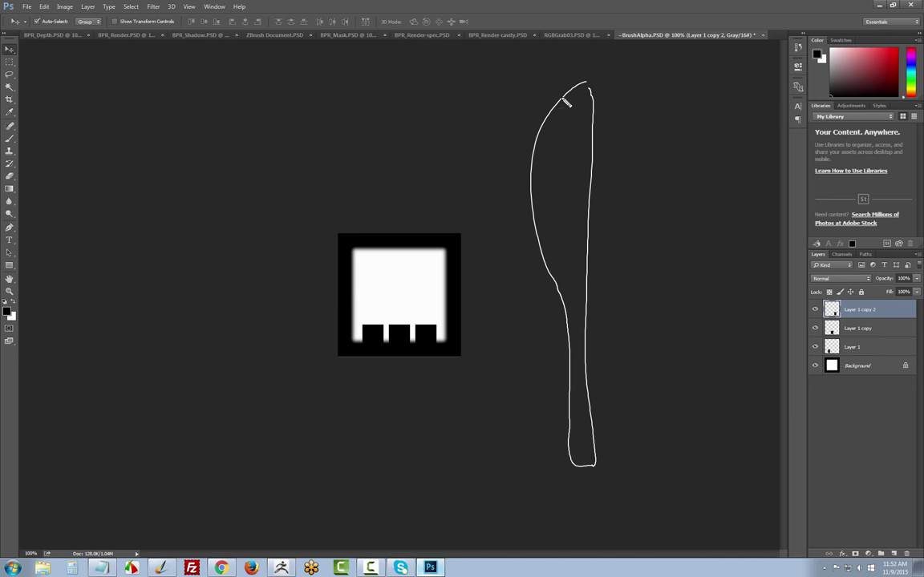
pyautogui.moveTo(556, 120)
pyautogui.mouseDown()
pyautogui.moveTo(535, 152)
pyautogui.moveTo(532, 207)
pyautogui.mouseUp()
pyautogui.press('Escape')
# Merge the two copied notch layers down into Layer 1, keeping the Background separate
pyautogui.click(864, 401)
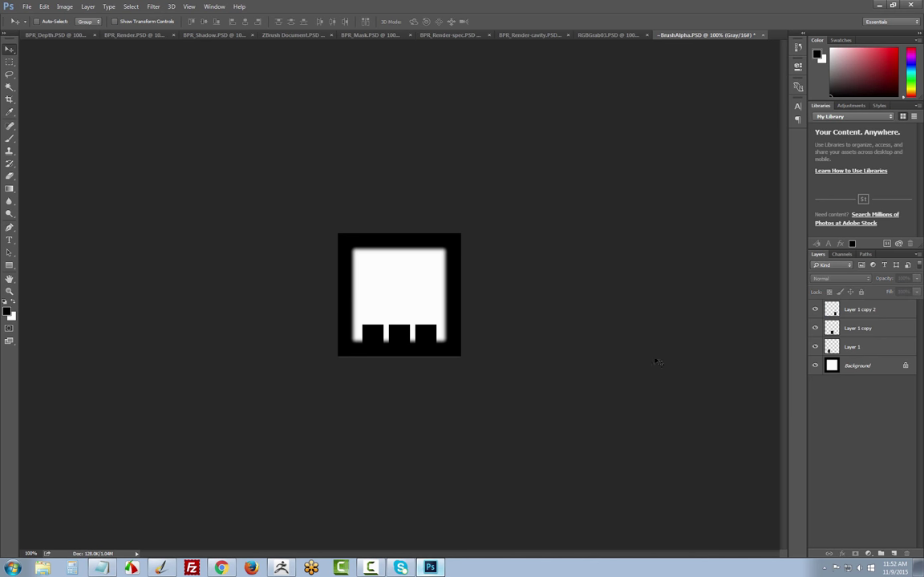
pyautogui.click(863, 310)
pyautogui.hotkey('ctrl', 'e')
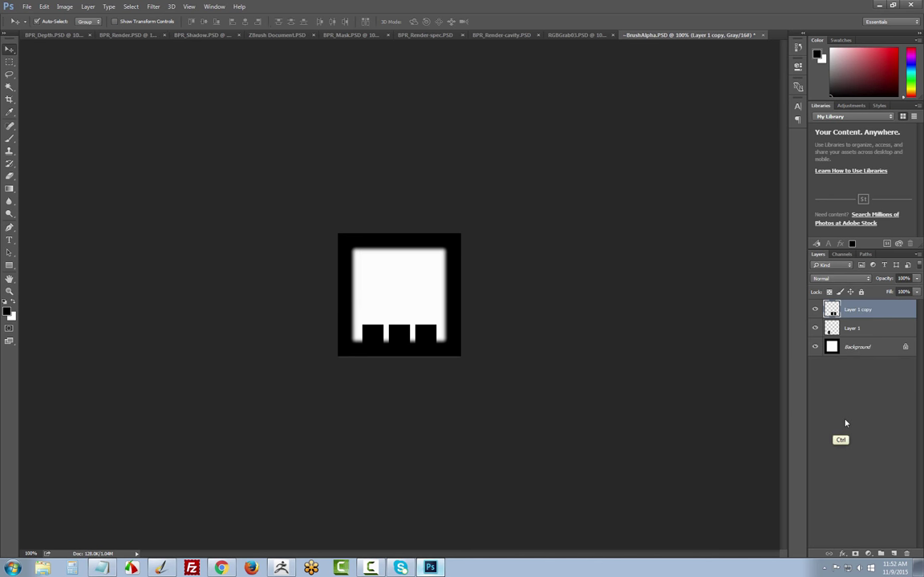
pyautogui.hotkey('ctrl', 'e')
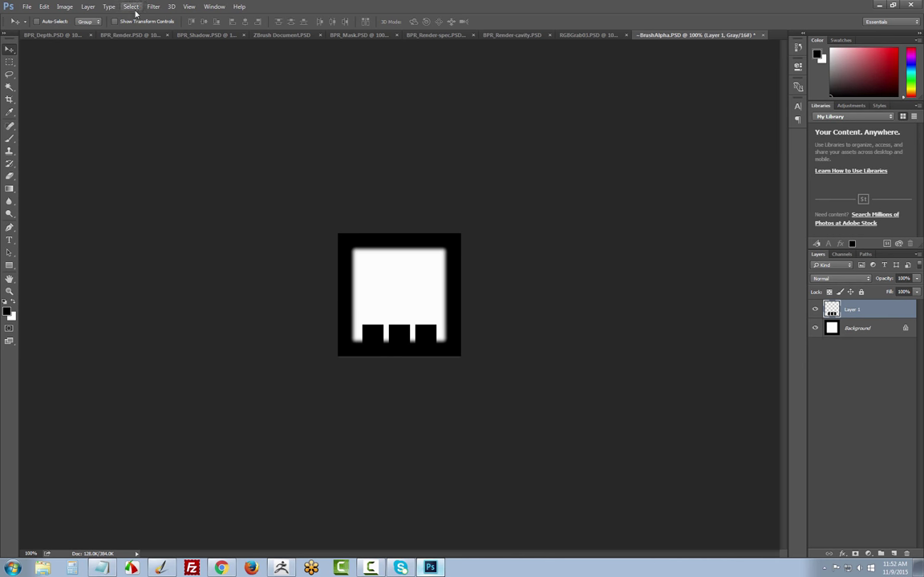
# Soften the edges of the three black notches on Layer 1 with a slight Gaussian Blur
pyautogui.click(153, 6)
pyautogui.moveTo(165, 112)
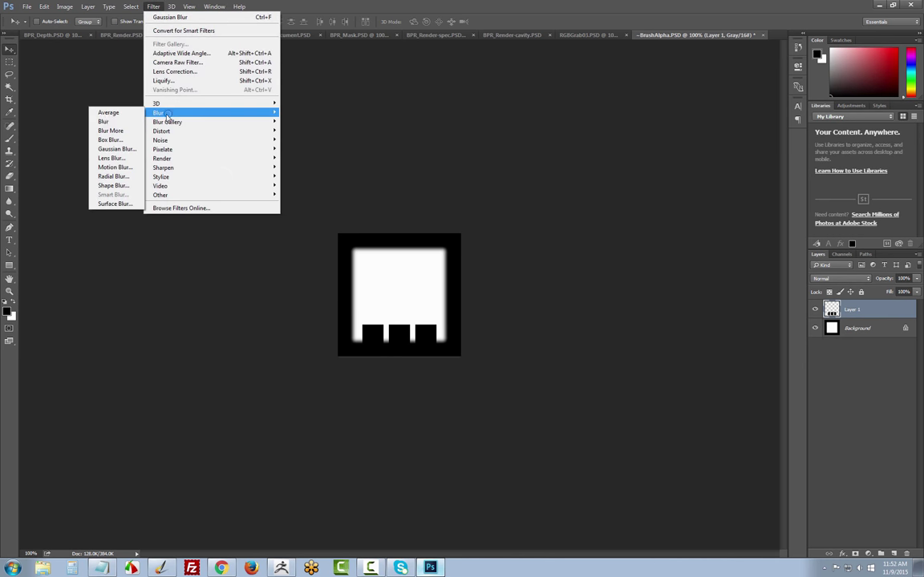
pyautogui.click(117, 150)
pyautogui.moveTo(427, 282); pyautogui.dragTo(408, 287)
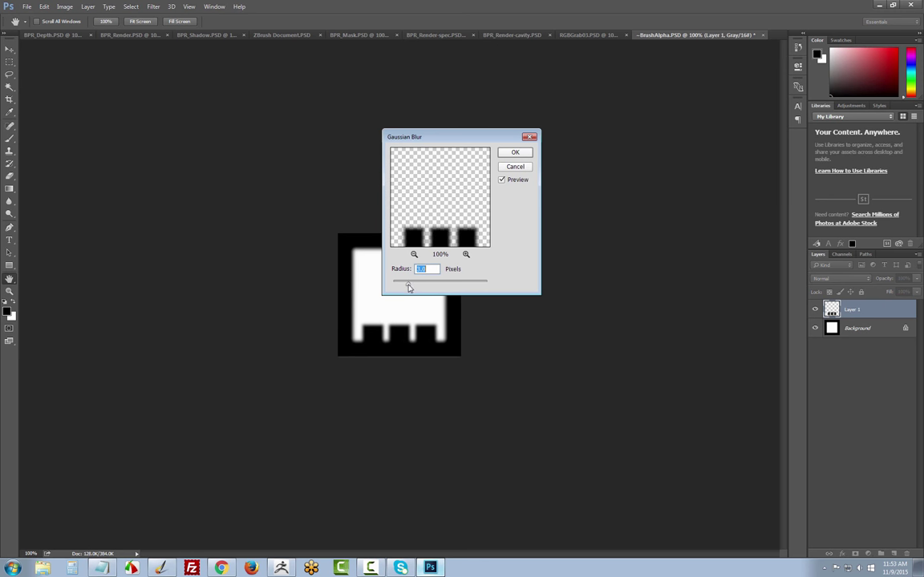
pyautogui.click(514, 152)
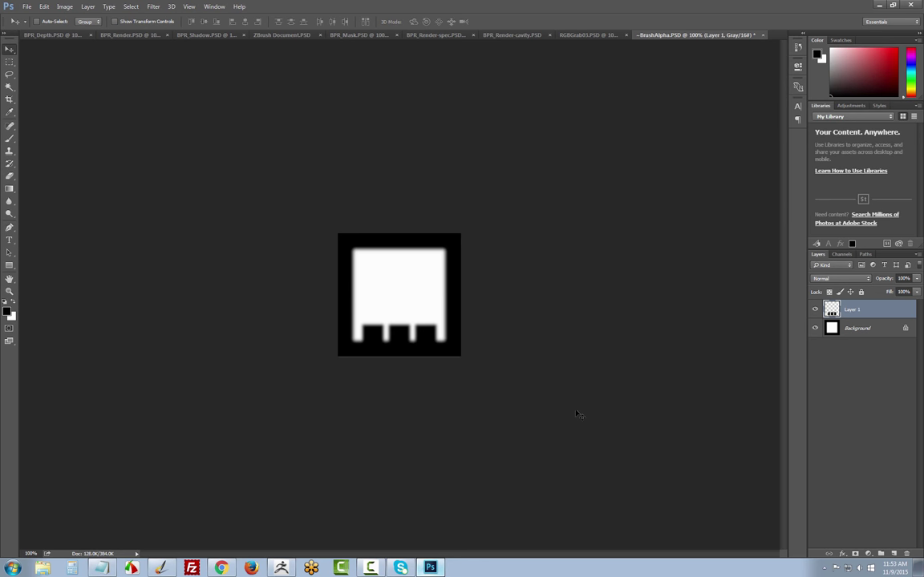
# Save the notched brush alpha PSD with Maximize Compatibility enabled and switch to ZBrush
pyautogui.hotkey('ctrl', 's')
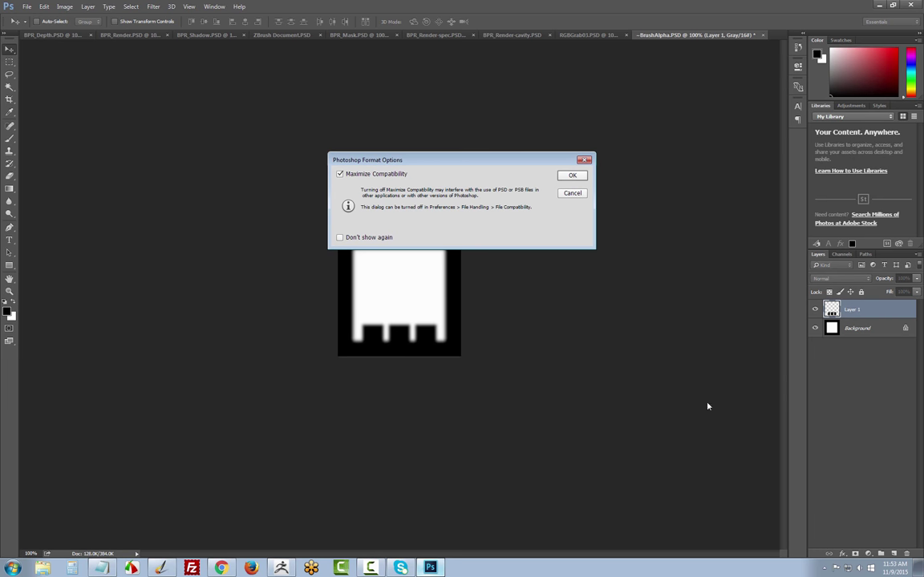
pyautogui.click(573, 176)
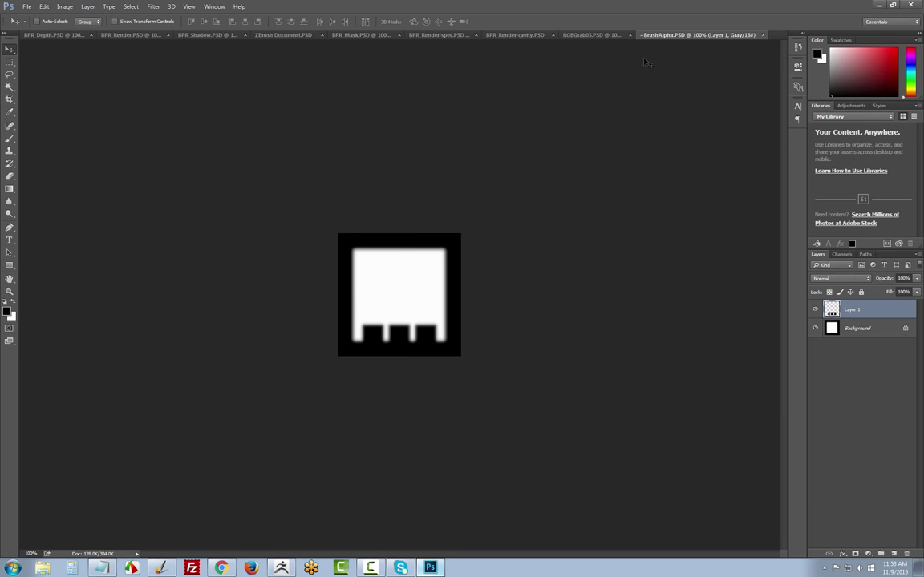
pyautogui.hotkey('alt', 'Tab')
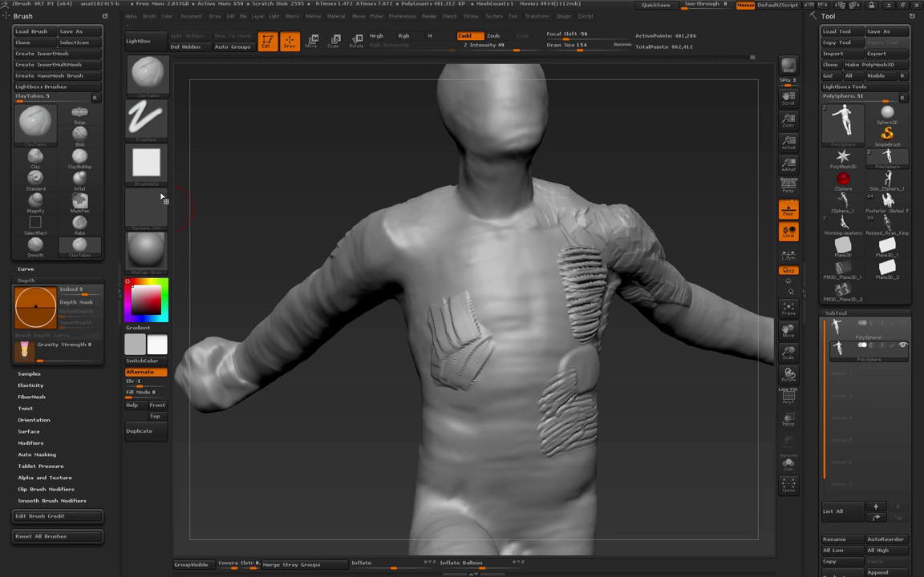
# Import ~BrushAlpha.PSD from the COMPLETEFIGURESCULPTOR folder as the ClayTubes brush's alpha
pyautogui.click(149, 176)
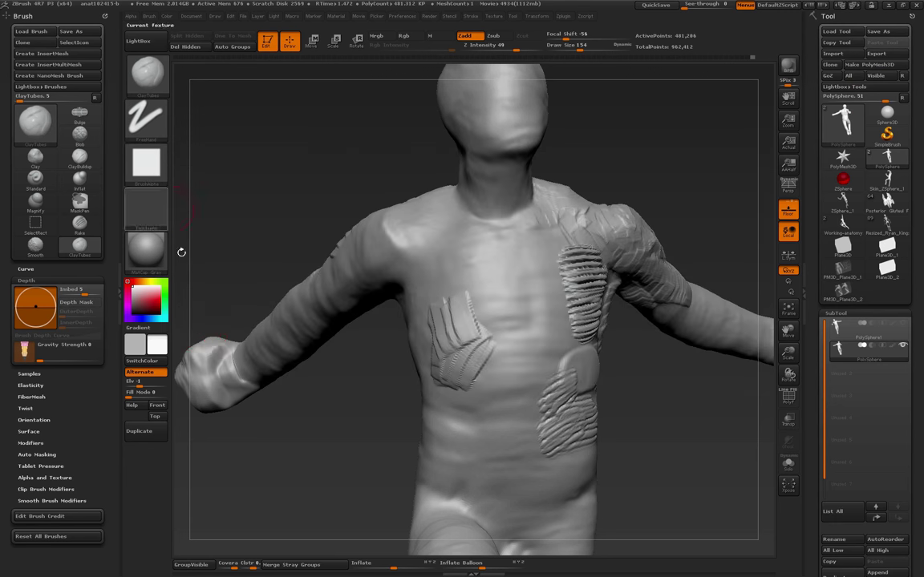
pyautogui.click(146, 165)
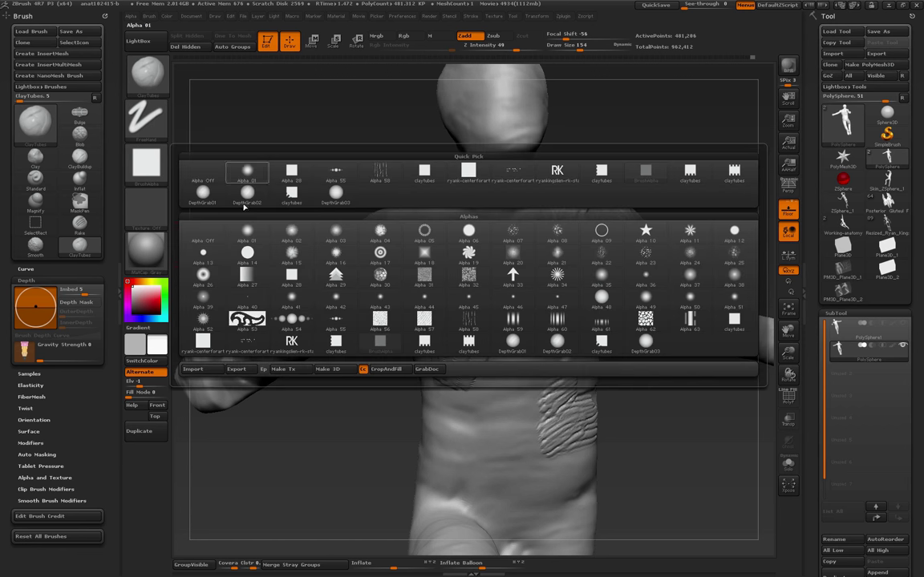
pyautogui.click(194, 370)
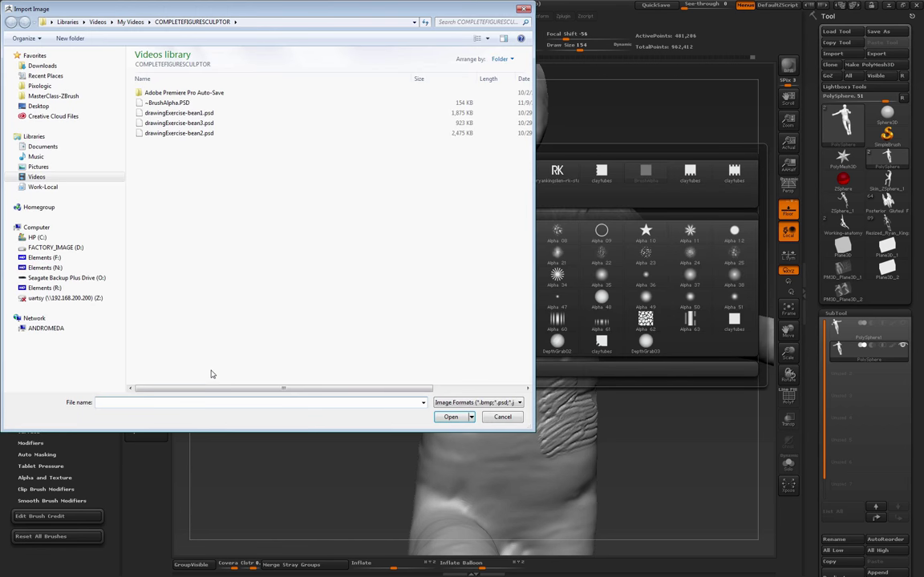
pyautogui.click(178, 105)
pyautogui.click(454, 417)
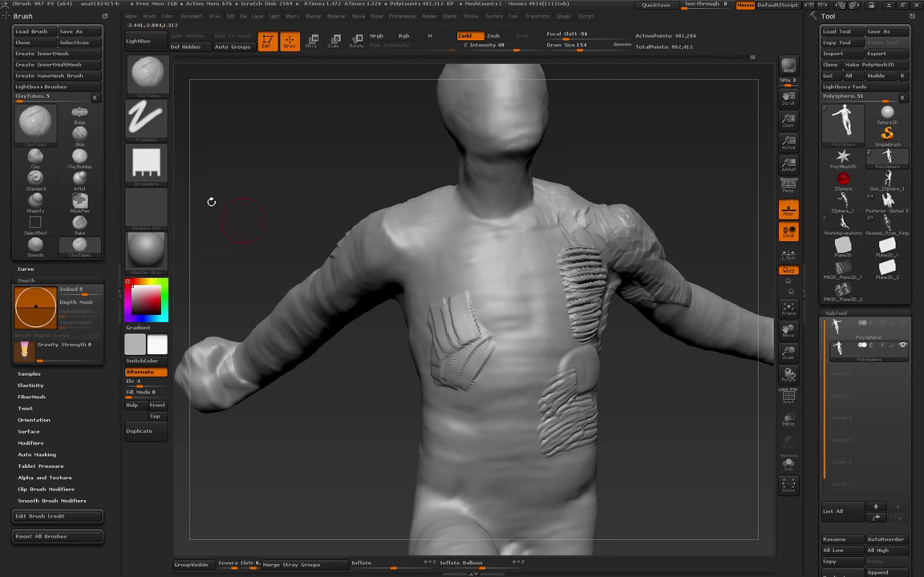
# Compare the imported notched alpha with the square Alpha 28 in the alpha library
pyautogui.click(152, 170)
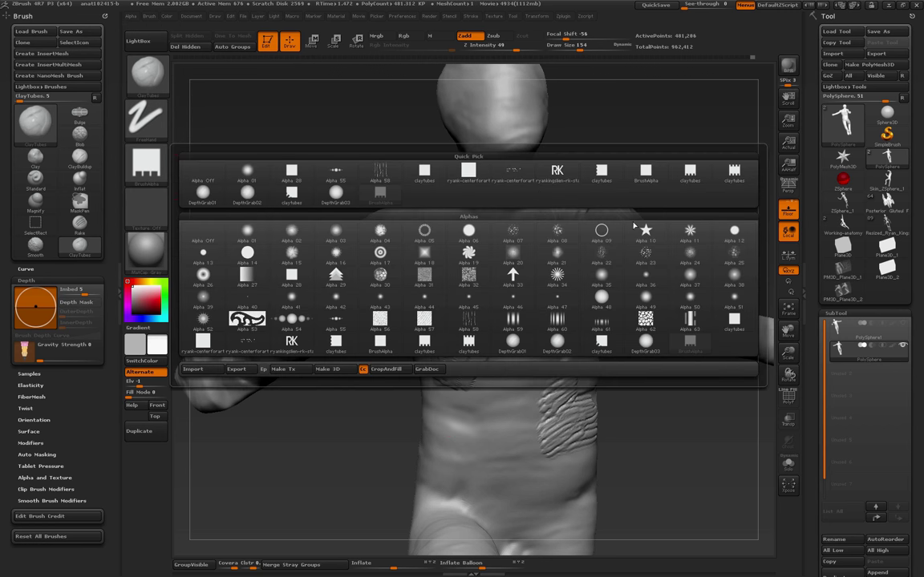
pyautogui.moveTo(736, 325)
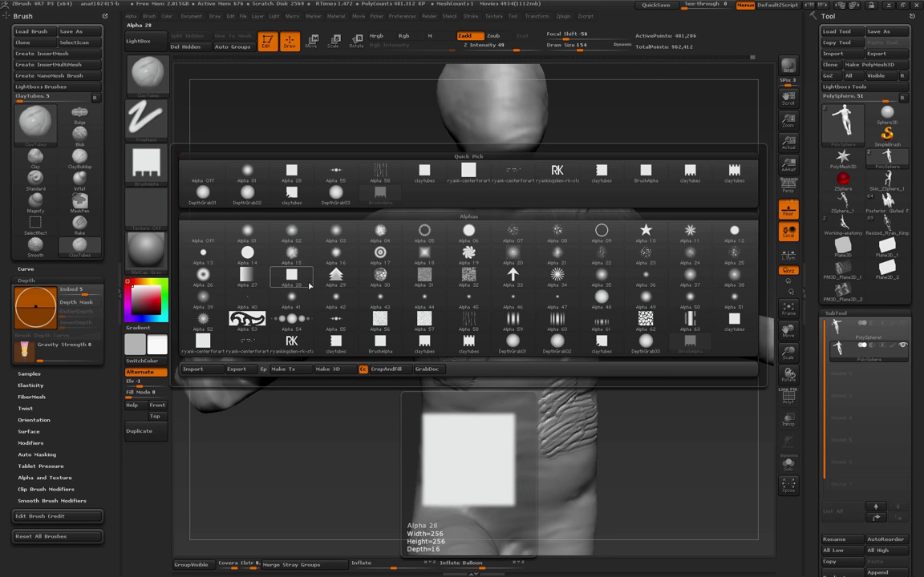
pyautogui.click(282, 287)
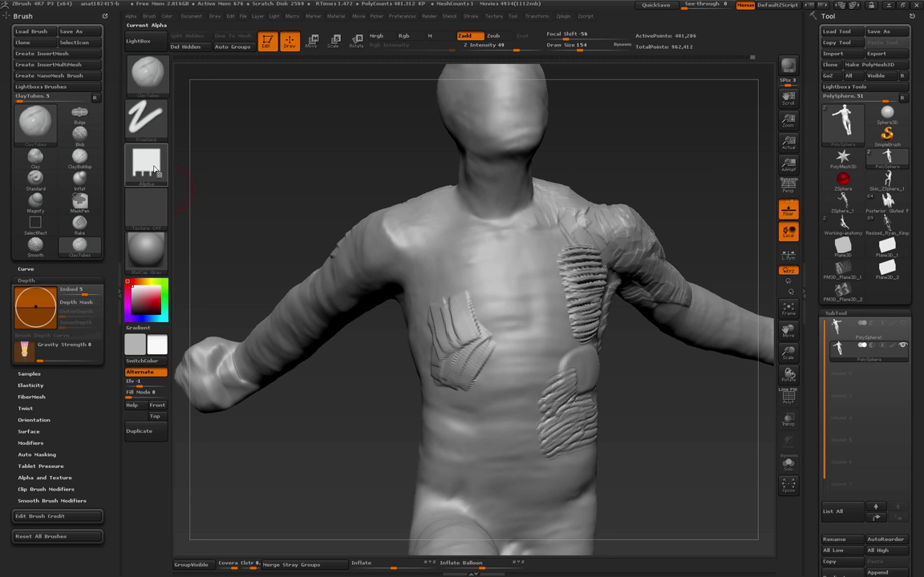
# Roll the torso back through its undo history to the state before the test strokes on the chest and side
pyautogui.moveTo(631, 372)
pyautogui.mouseDown()
pyautogui.moveTo(673, 394)
pyautogui.moveTo(665, 421)
pyautogui.mouseUp()
pyautogui.moveTo(682, 427)
pyautogui.keyDown('ctrl'); pyautogui.mouseDown(button='right')
pyautogui.moveTo(724, 437)
pyautogui.moveTo(672, 378)
pyautogui.mouseUp(button='right'); pyautogui.keyUp('ctrl')
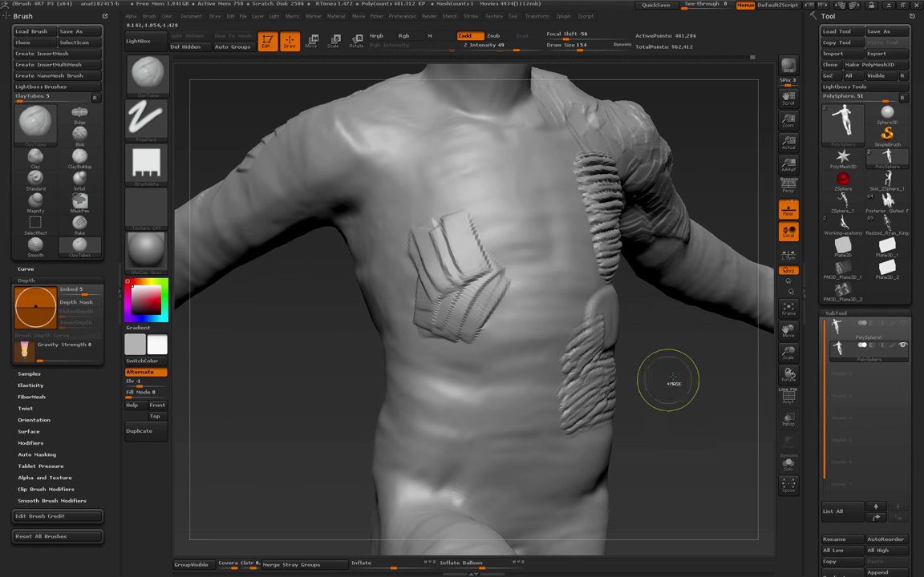
pyautogui.press('ctrl')
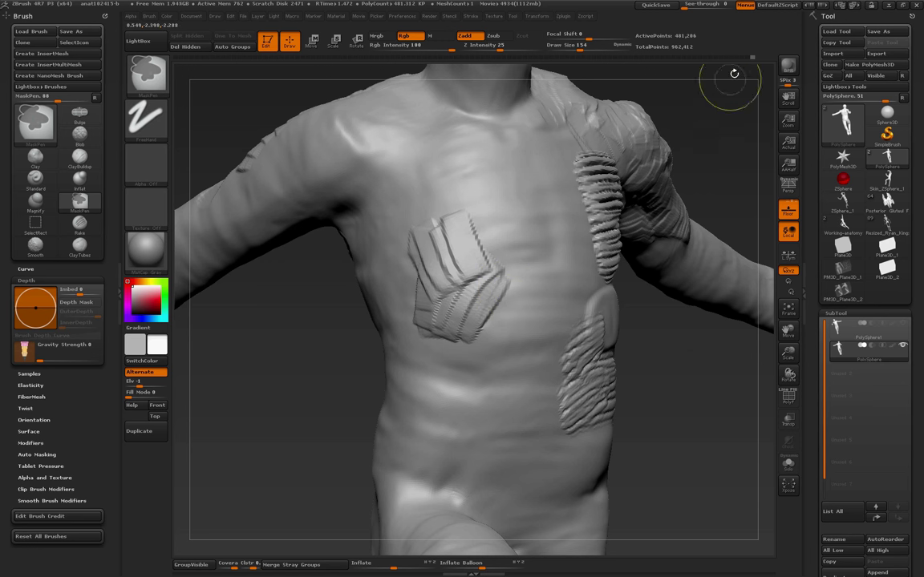
pyautogui.moveTo(726, 61); pyautogui.dragTo(656, 59)
# Set the draw size to 251 and sculpt a diagonal ClayTubes stroke on the chest with the notched alpha, accepting removal of the newer history entries
pyautogui.press('s')
pyautogui.moveTo(491, 274); pyautogui.dragTo(503, 273)
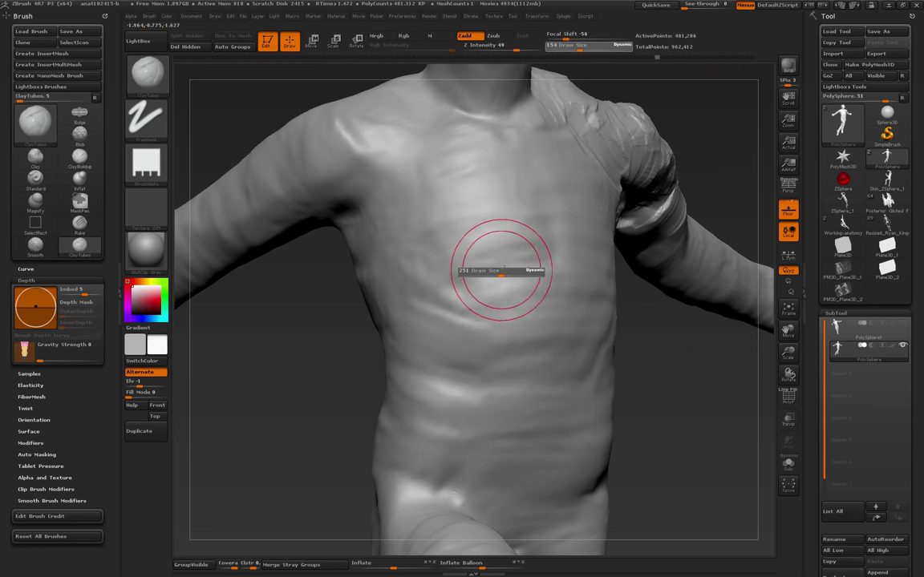
pyautogui.moveTo(660, 348)
pyautogui.mouseDown()
pyautogui.moveTo(675, 349)
pyautogui.moveTo(677, 377)
pyautogui.mouseUp()
pyautogui.moveTo(520, 300)
pyautogui.mouseDown()
pyautogui.moveTo(557, 260)
pyautogui.moveTo(525, 315)
pyautogui.mouseUp()
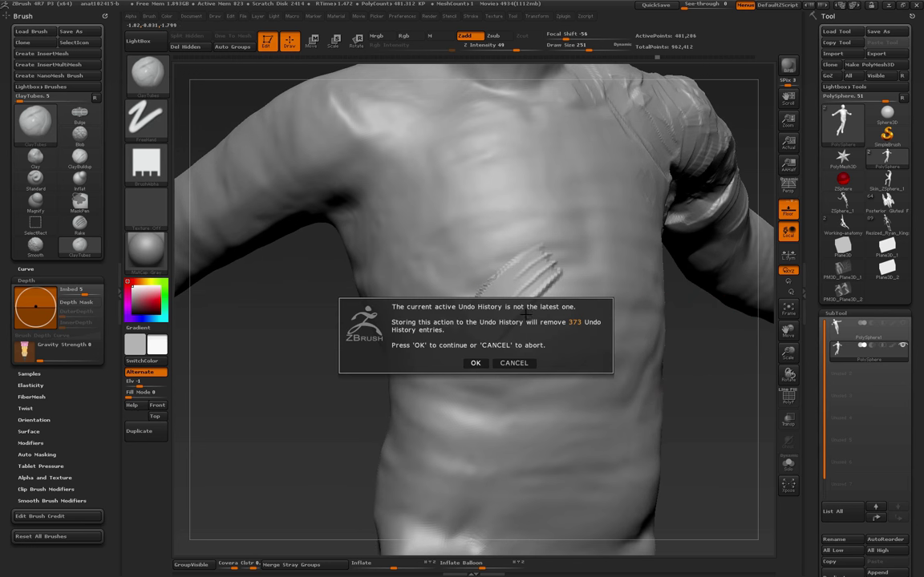
pyautogui.click(476, 362)
pyautogui.hotkey('ctrl', 'shift')
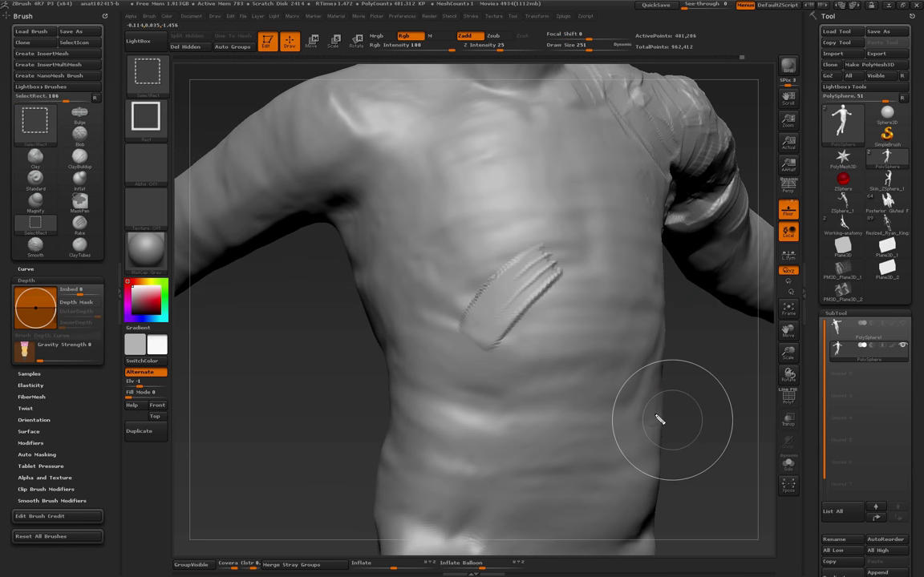
pyautogui.keyDown('ctrl'); pyautogui.keyDown('shift'); pyautogui.moveTo(536, 250); pyautogui.dragTo(482, 326); pyautogui.keyUp('shift'); pyautogui.keyUp('ctrl')
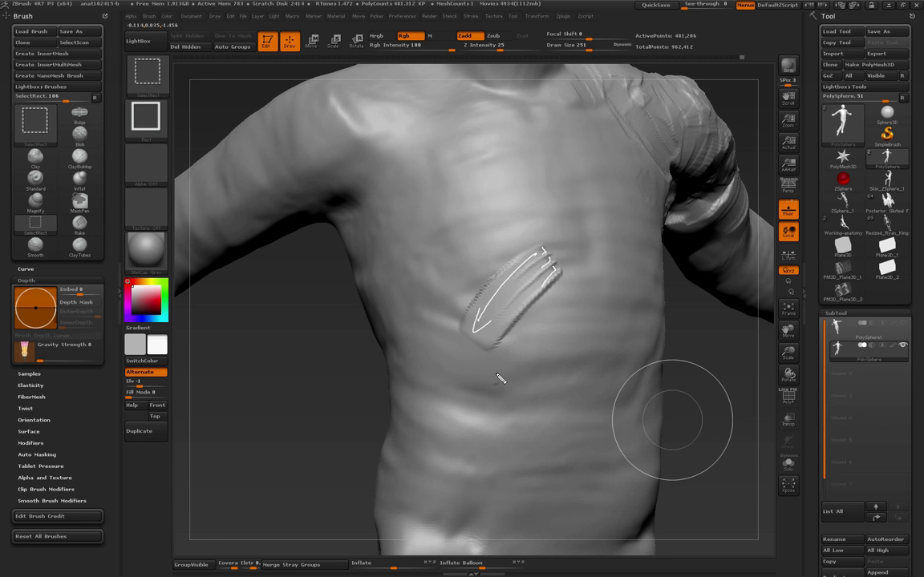
pyautogui.press('Escape')
pyautogui.moveTo(350, 390); pyautogui.dragTo(317, 390)
# Rotate the notched alpha 90 degrees and sculpt a diagonal test stroke above the first one on the chest
pyautogui.moveTo(151, 169)
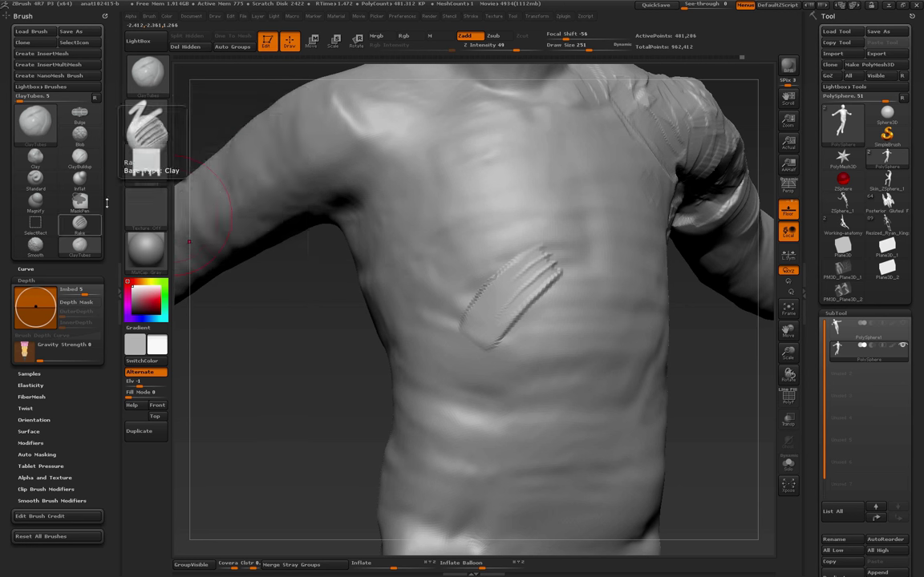
pyautogui.click(131, 17)
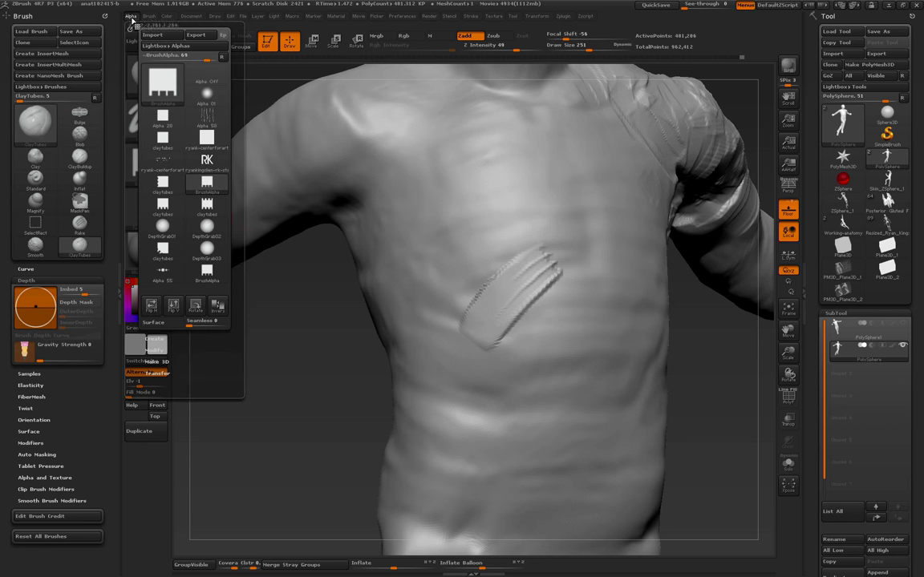
pyautogui.click(196, 308)
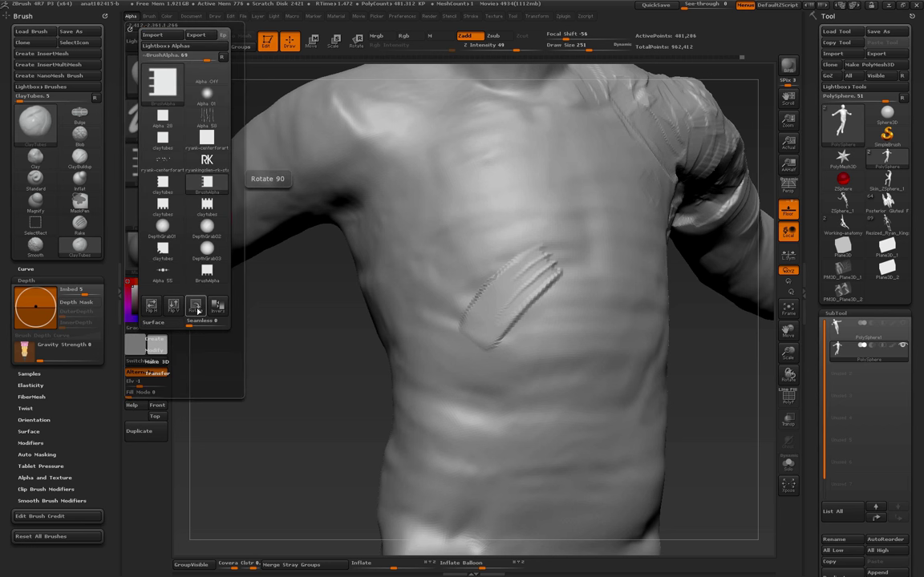
pyautogui.moveTo(521, 192)
pyautogui.mouseDown()
pyautogui.moveTo(457, 225)
pyautogui.moveTo(423, 273)
pyautogui.mouseUp()
pyautogui.hotkey('ctrl', 'shift')
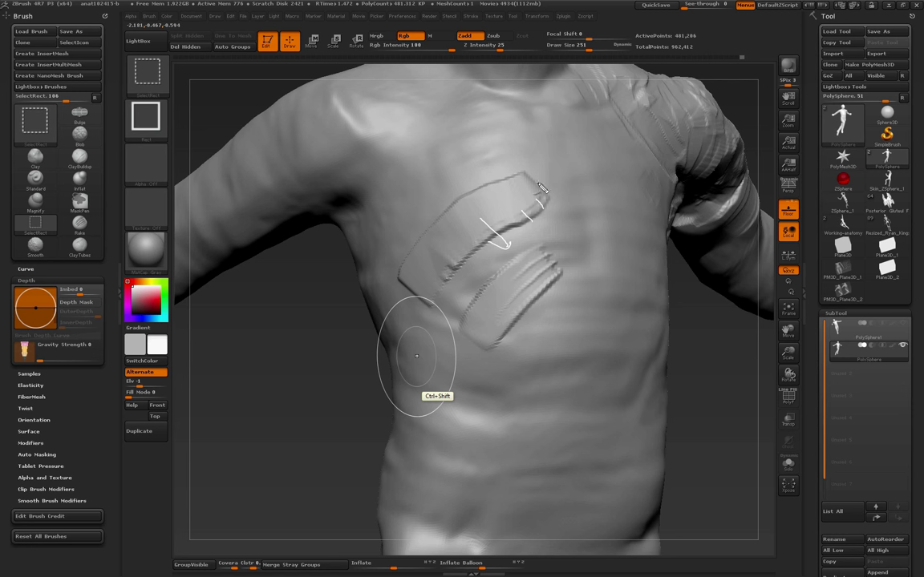
pyautogui.keyDown('ctrl'); pyautogui.keyDown('shift'); pyautogui.moveTo(542, 187); pyautogui.dragTo(417, 305); pyautogui.keyUp('shift'); pyautogui.keyUp('ctrl')
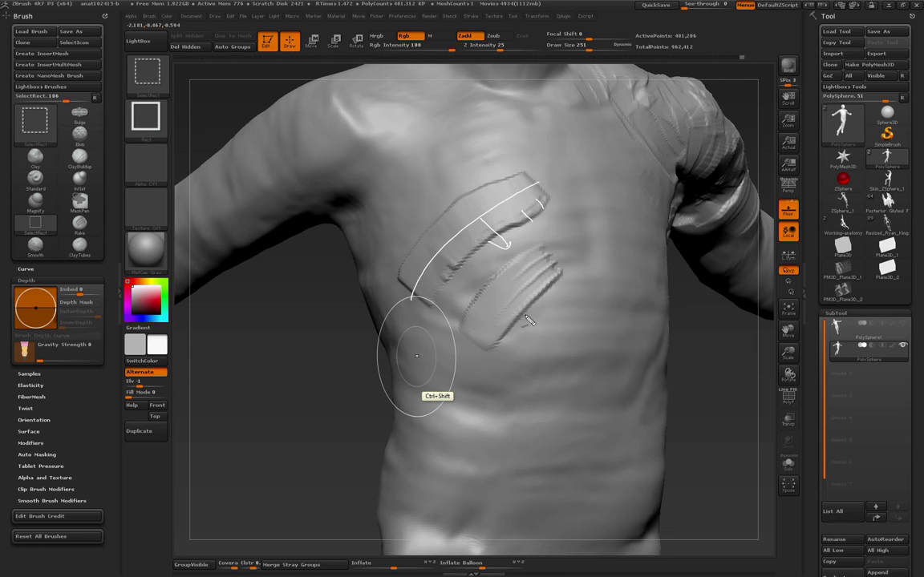
# Rotate the alpha another 90 degrees, undo the last chest stroke and sculpt a new test stroke in its place
pyautogui.click(130, 15)
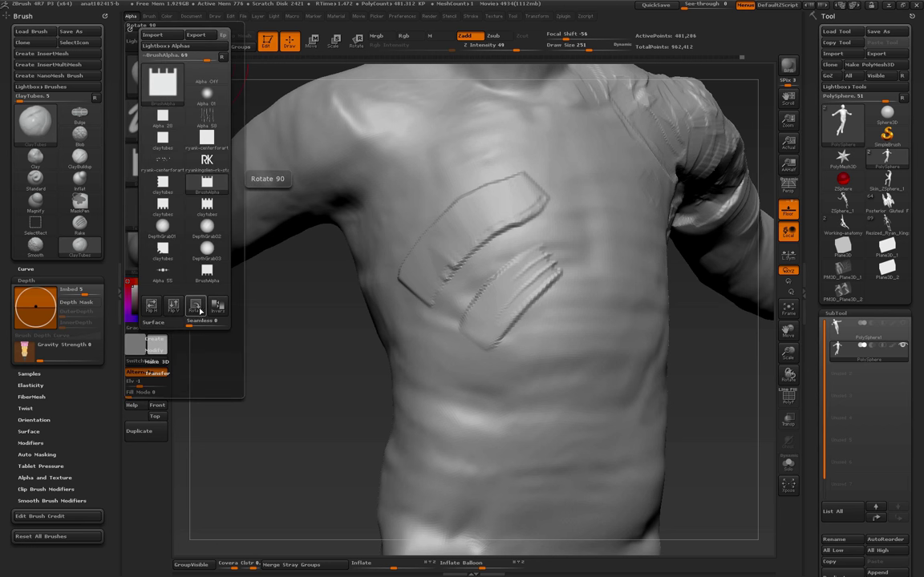
pyautogui.hotkey('ctrl', 'z')
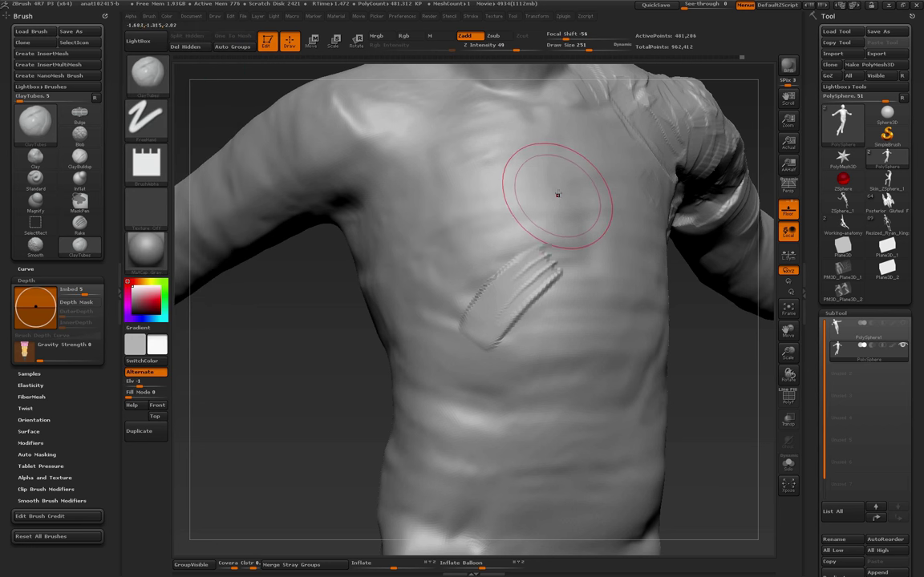
pyautogui.moveTo(556, 196)
pyautogui.mouseDown()
pyautogui.moveTo(474, 241)
pyautogui.moveTo(436, 284)
pyautogui.mouseUp()
pyautogui.hotkey('ctrl', 'shift', 'd')
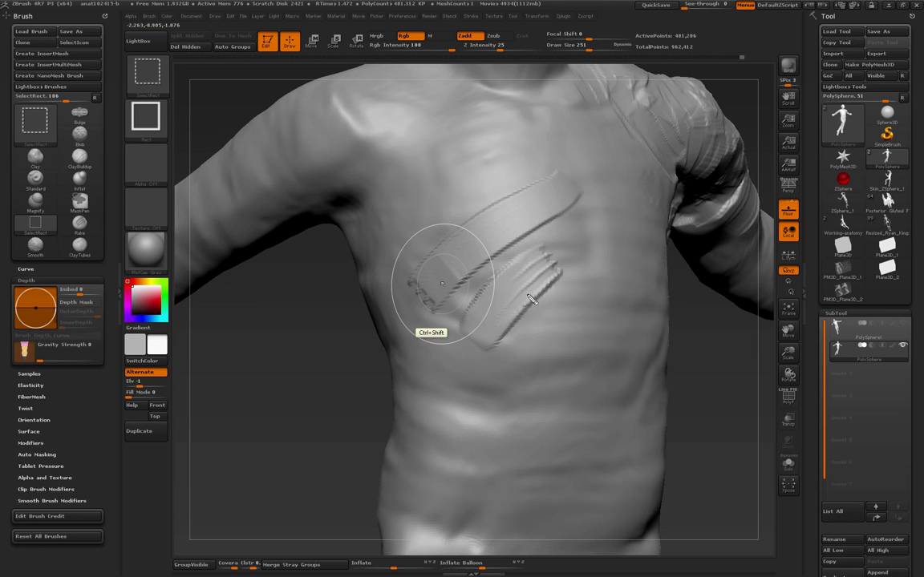
pyautogui.moveTo(514, 294); pyautogui.dragTo(575, 240)
pyautogui.moveTo(469, 251)
pyautogui.mouseDown()
pyautogui.moveTo(416, 304)
pyautogui.moveTo(441, 299)
pyautogui.mouseUp()
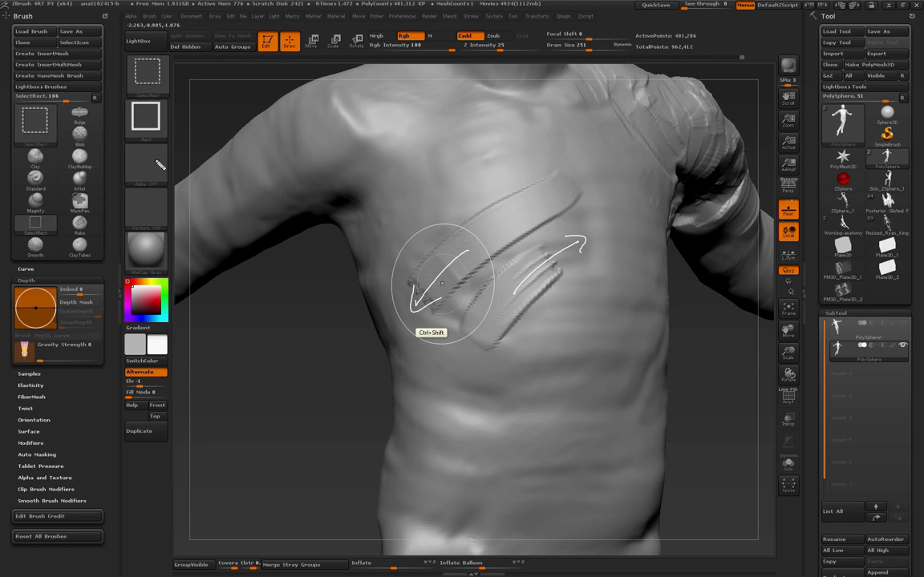
pyautogui.moveTo(136, 175); pyautogui.dragTo(160, 37)
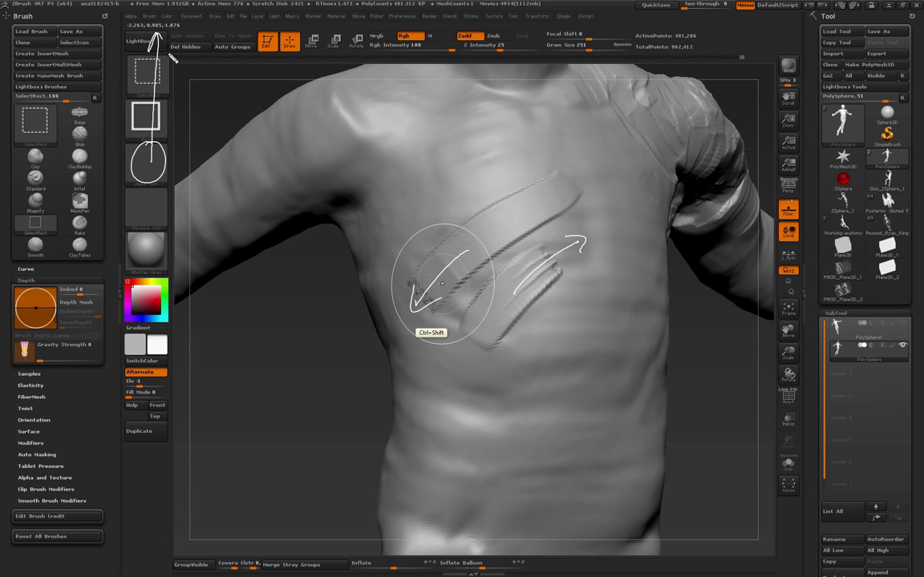
pyautogui.moveTo(152, 160); pyautogui.dragTo(156, 34)
pyautogui.moveTo(152, 182); pyautogui.dragTo(148, 299)
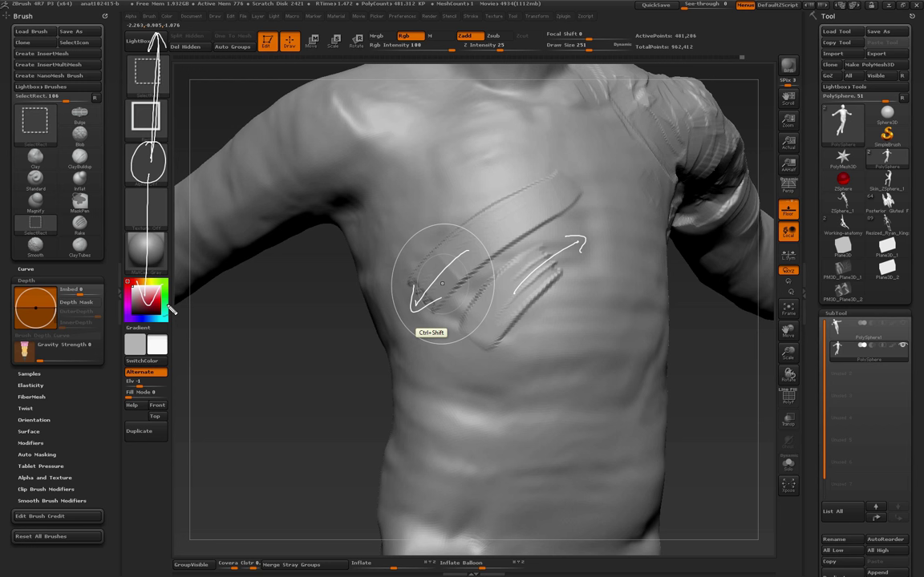
pyautogui.press('Escape')
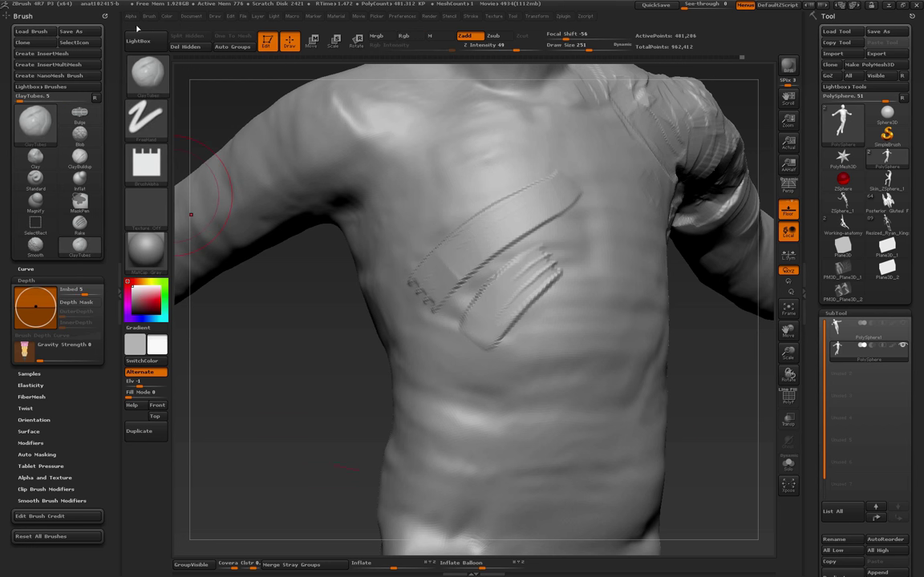
# Rotate the alpha twice by 90 degrees so its notches face down again, and undo the last test stroke
pyautogui.click(130, 16)
pyautogui.click(196, 308)
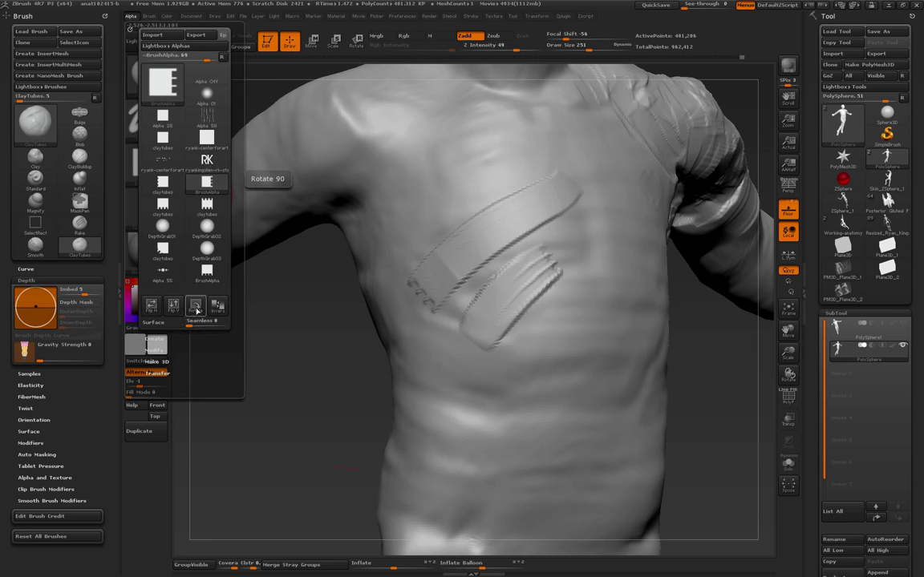
pyautogui.click(197, 310)
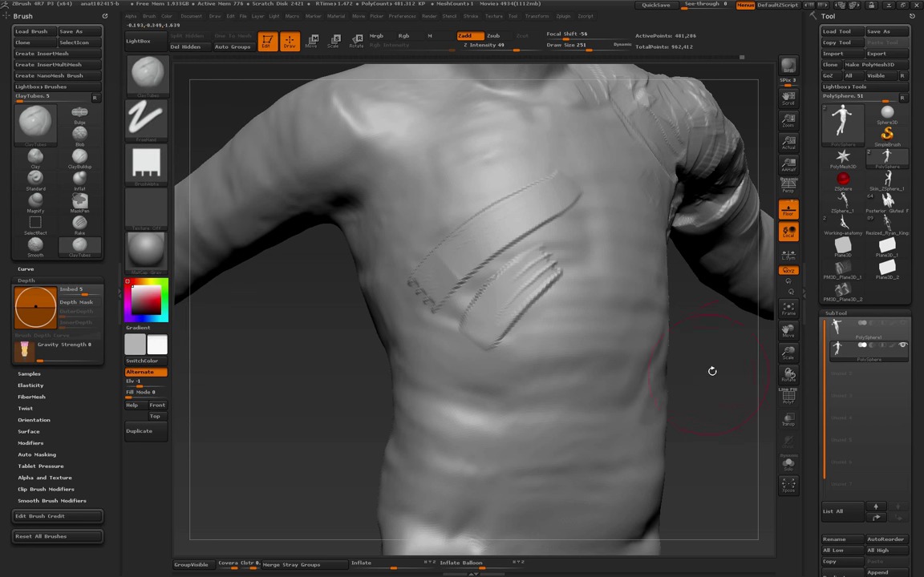
pyautogui.moveTo(724, 401); pyautogui.dragTo(719, 402)
pyautogui.hotkey('ctrl', 'z')
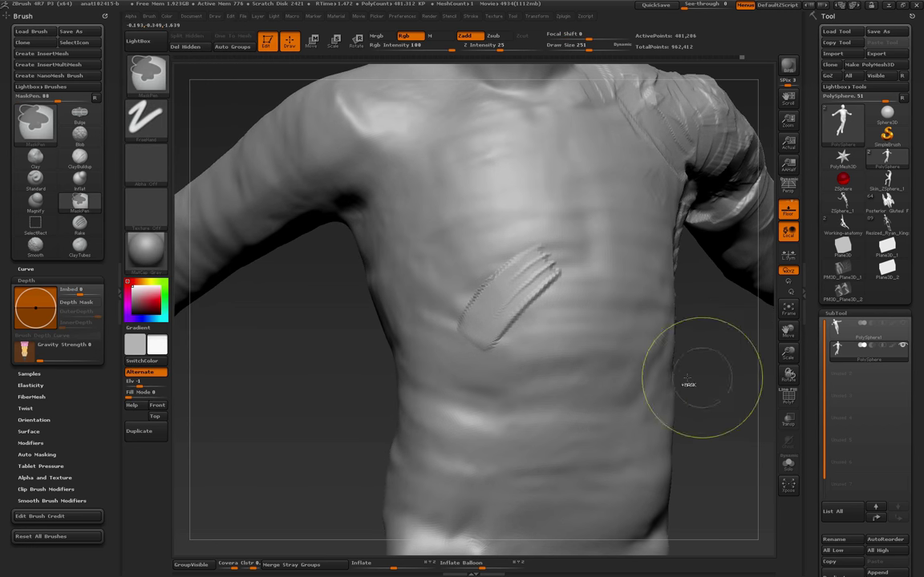
# Build up overlapping ClayTubes strokes with the notched alpha across the chest and down over the ribs
pyautogui.moveTo(530, 243); pyautogui.dragTo(459, 300)
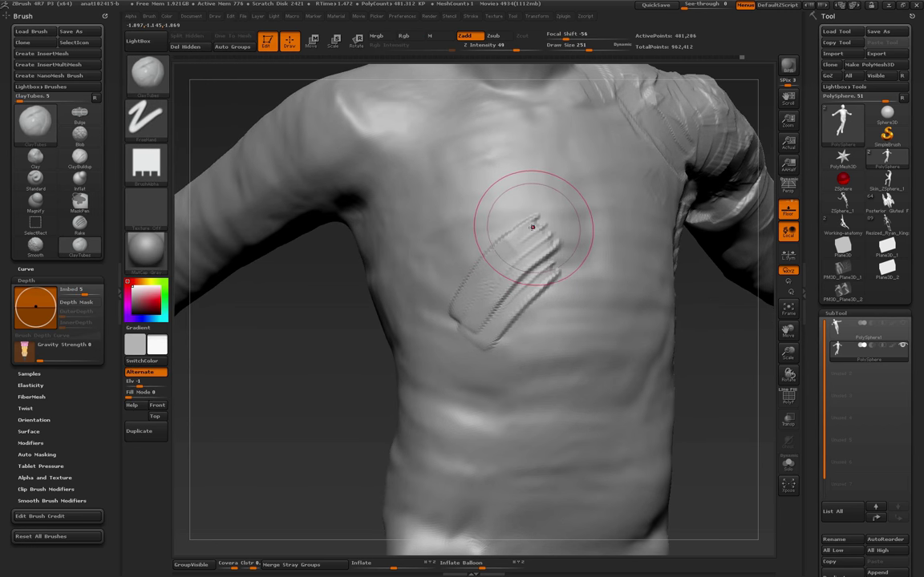
pyautogui.moveTo(535, 224)
pyautogui.mouseDown()
pyautogui.moveTo(487, 269)
pyautogui.moveTo(473, 303)
pyautogui.moveTo(461, 274)
pyautogui.moveTo(476, 238)
pyautogui.moveTo(423, 270)
pyautogui.moveTo(506, 187)
pyautogui.moveTo(425, 241)
pyautogui.moveTo(476, 192)
pyautogui.moveTo(419, 237)
pyautogui.moveTo(492, 166)
pyautogui.mouseUp()
pyautogui.moveTo(405, 233)
pyautogui.mouseDown()
pyautogui.moveTo(494, 160)
pyautogui.moveTo(417, 210)
pyautogui.moveTo(393, 196)
pyautogui.mouseUp()
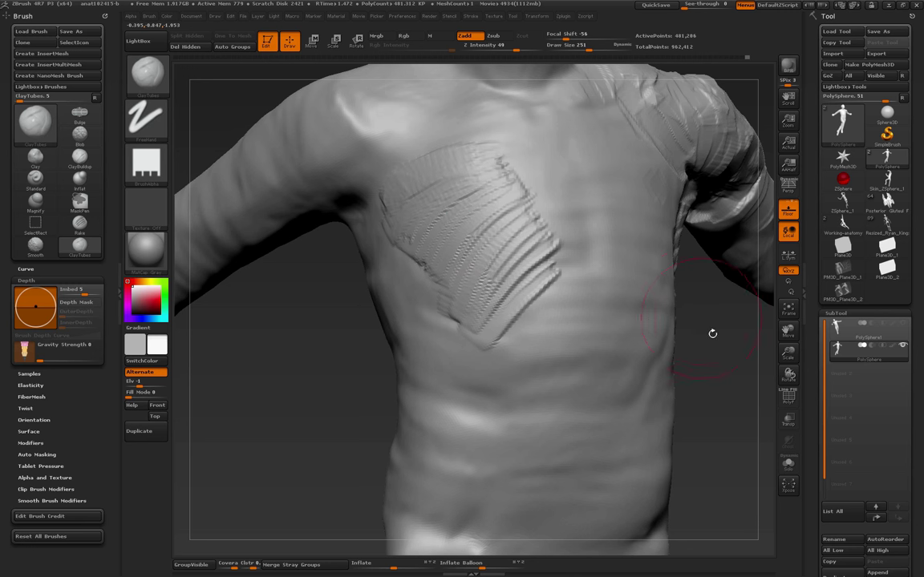
pyautogui.moveTo(711, 334)
pyautogui.mouseDown()
pyautogui.moveTo(716, 354)
pyautogui.moveTo(622, 275)
pyautogui.moveTo(554, 305)
pyautogui.mouseUp()
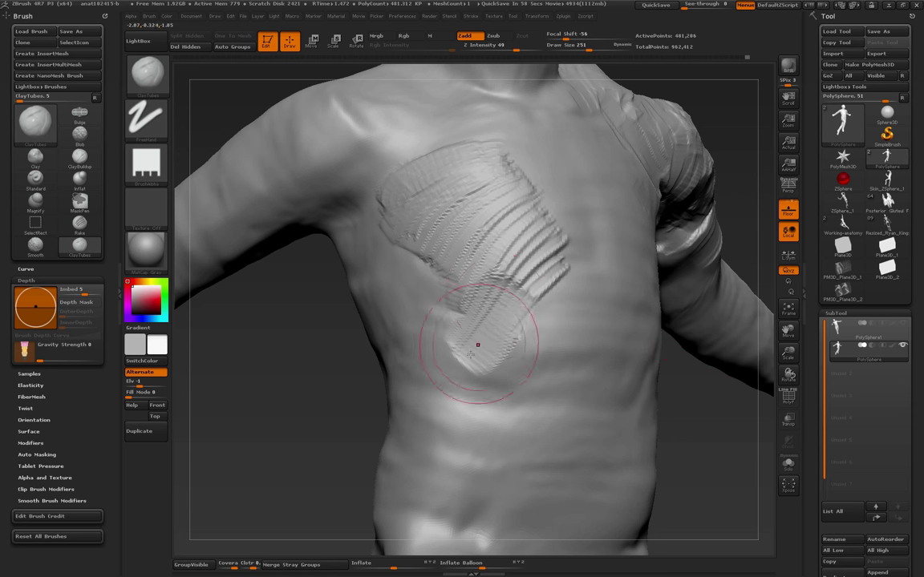
pyautogui.moveTo(466, 341)
pyautogui.mouseDown()
pyautogui.moveTo(501, 324)
pyautogui.moveTo(479, 336)
pyautogui.moveTo(489, 329)
pyautogui.mouseUp()
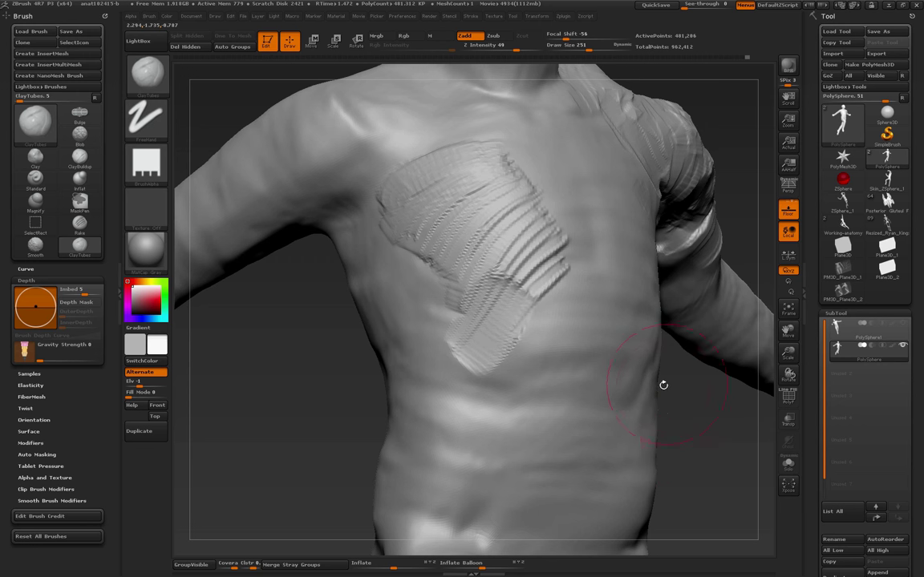
# Switch to Photoshop, undo the notch blur and layer merge, and delete the two duplicate notch layers
pyautogui.hotkey('alt', 'Tab')
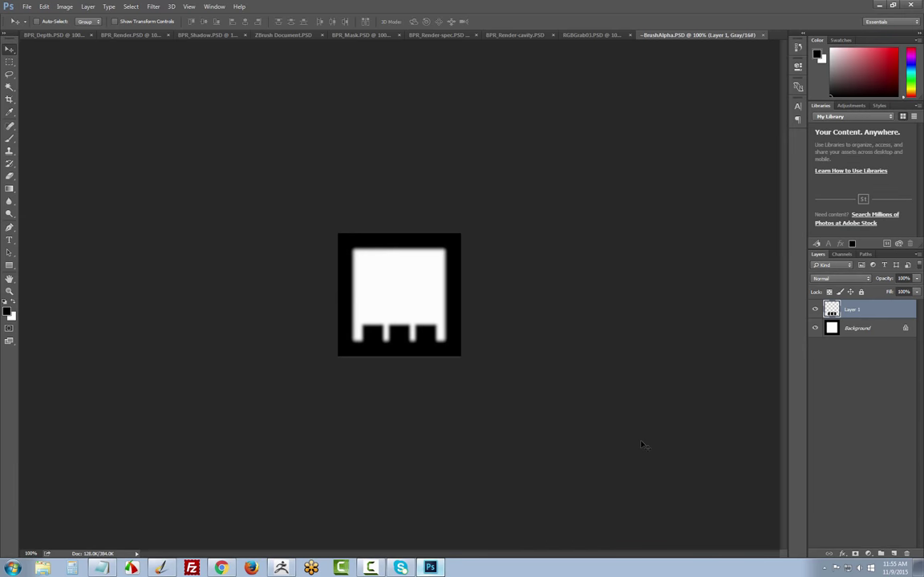
pyautogui.hotkey('ctrl', 'z')
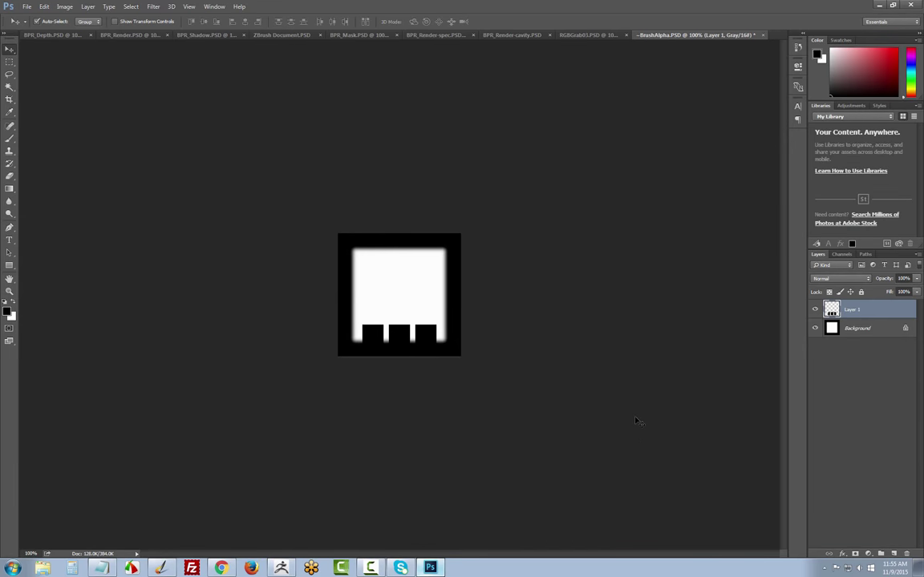
pyautogui.hotkey('ctrl', 'j')
pyautogui.hotkey('ctrl', 'j')
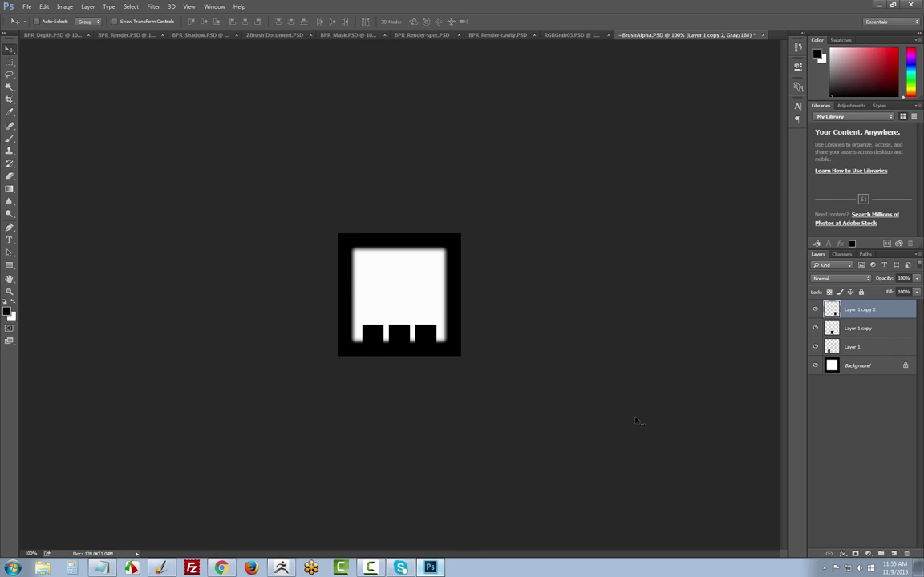
pyautogui.keyDown('shift'); pyautogui.click(858, 329); pyautogui.keyUp('shift')
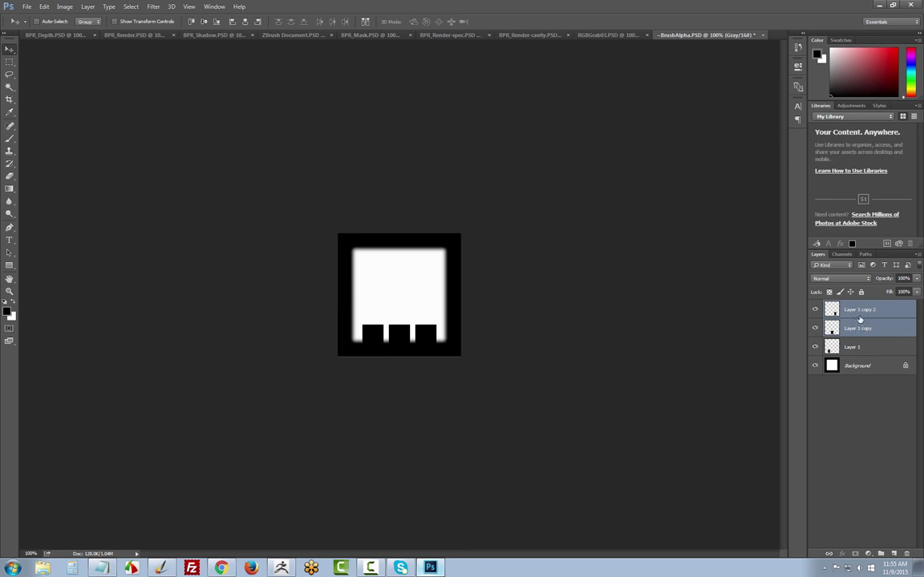
pyautogui.moveTo(858, 329); pyautogui.dragTo(907, 553)
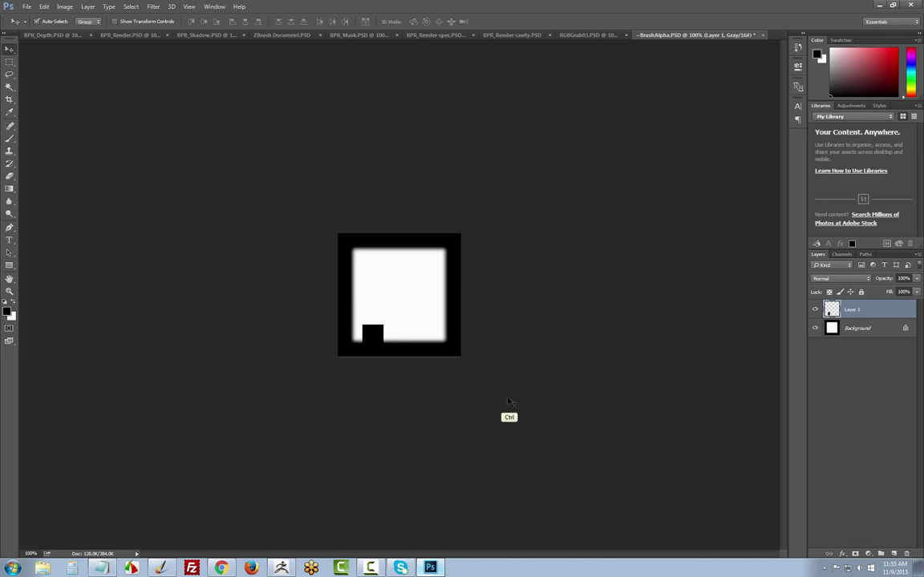
# Scale the remaining black notch on Layer 1 down to about 82%
pyautogui.hotkey('ctrl', 't')
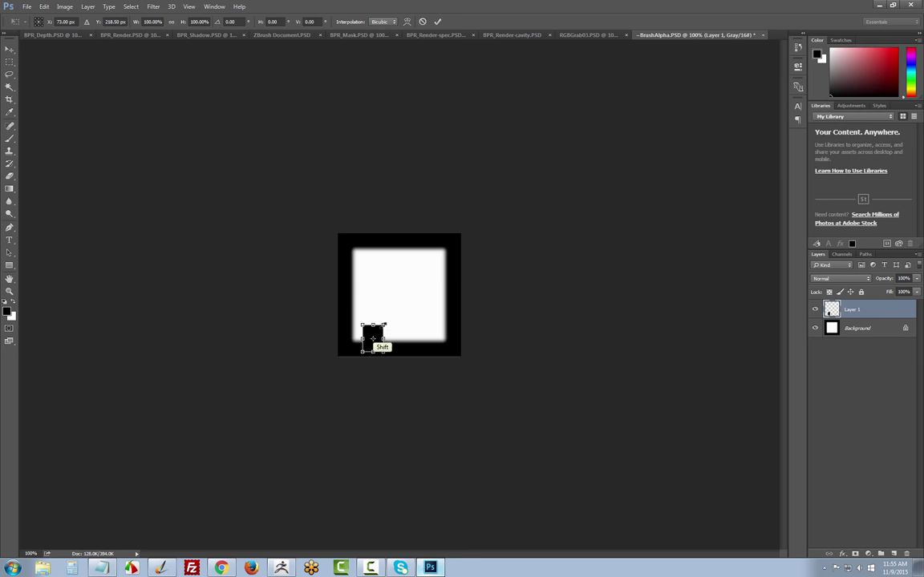
pyautogui.keyDown('shift'); pyautogui.moveTo(385, 324); pyautogui.dragTo(380, 330); pyautogui.keyUp('shift')
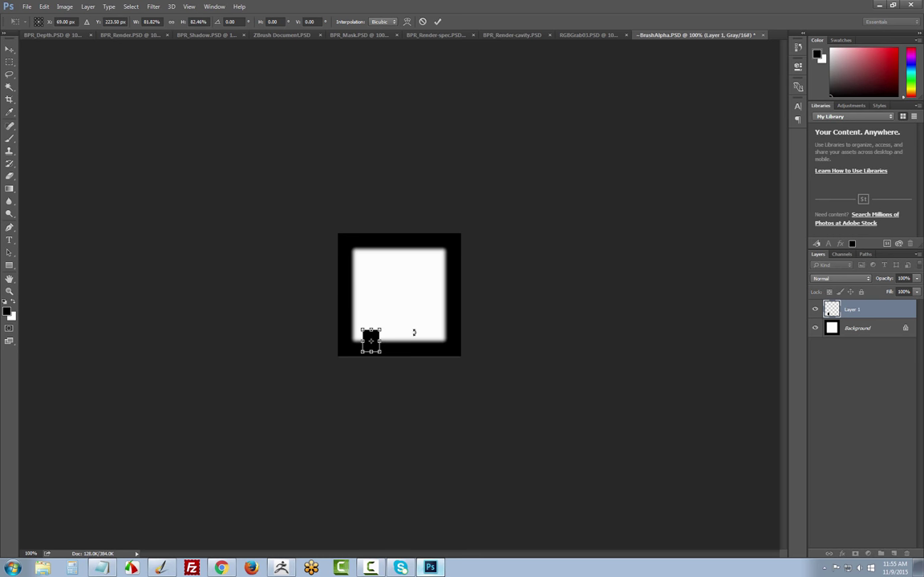
pyautogui.press('Return')
# Duplicate the smaller notch twice at even spacing along the white square's lower edge, and merge the three notch layers
pyautogui.hotkey('ctrl', 'alt', 'shift')
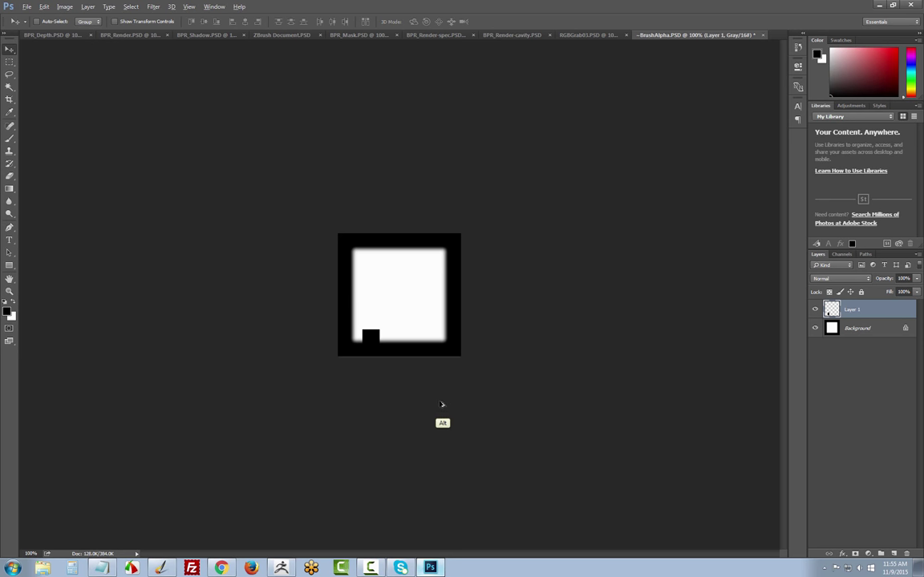
pyautogui.keyDown('ctrl'); pyautogui.keyDown('alt'); pyautogui.keyDown('shift'); pyautogui.moveTo(374, 341); pyautogui.dragTo(400, 343); pyautogui.keyUp('shift'); pyautogui.keyUp('alt'); pyautogui.keyUp('ctrl')
pyautogui.click(857, 330)
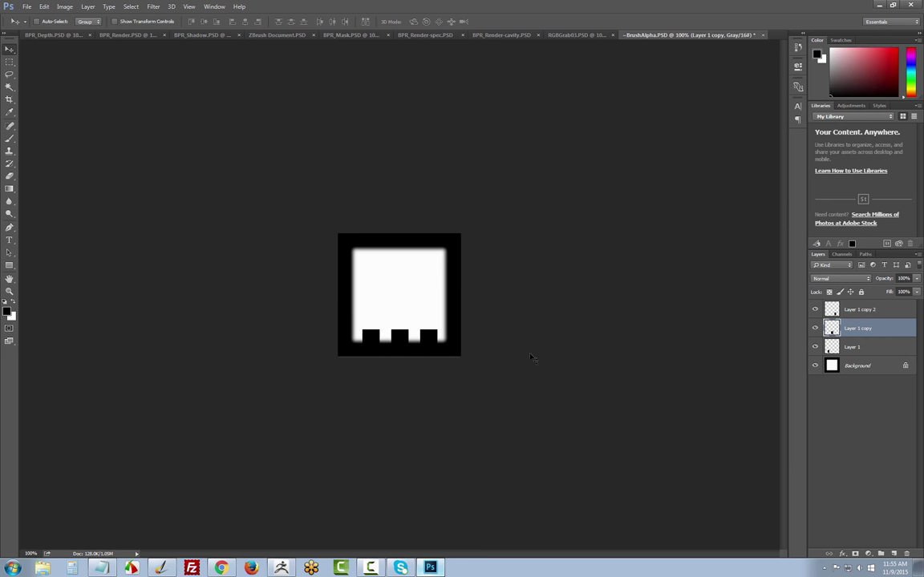
pyautogui.click(872, 311)
pyautogui.hotkey('ctrl', 'e')
pyautogui.hotkey('ctrl', 'e')
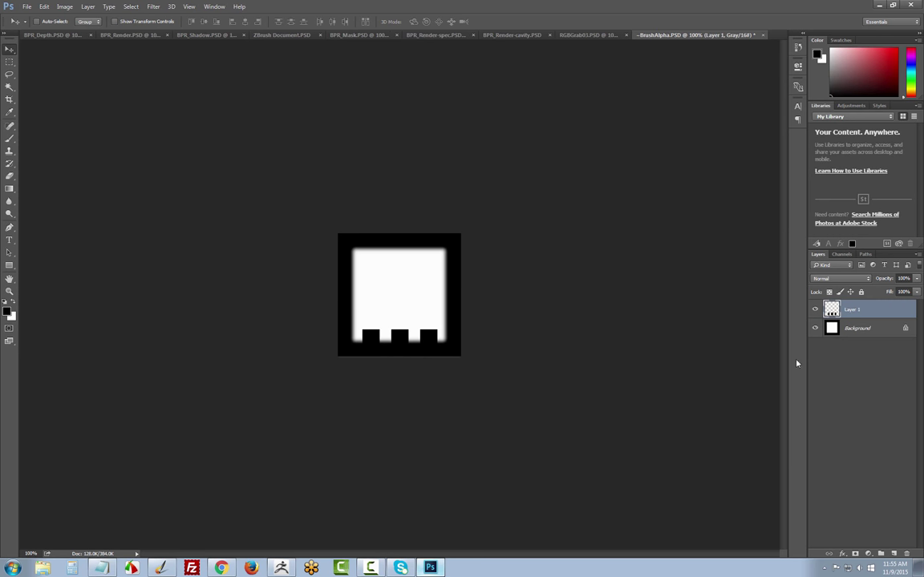
# Soften the merged notches with a Gaussian Blur at the preset radius
pyautogui.click(153, 6)
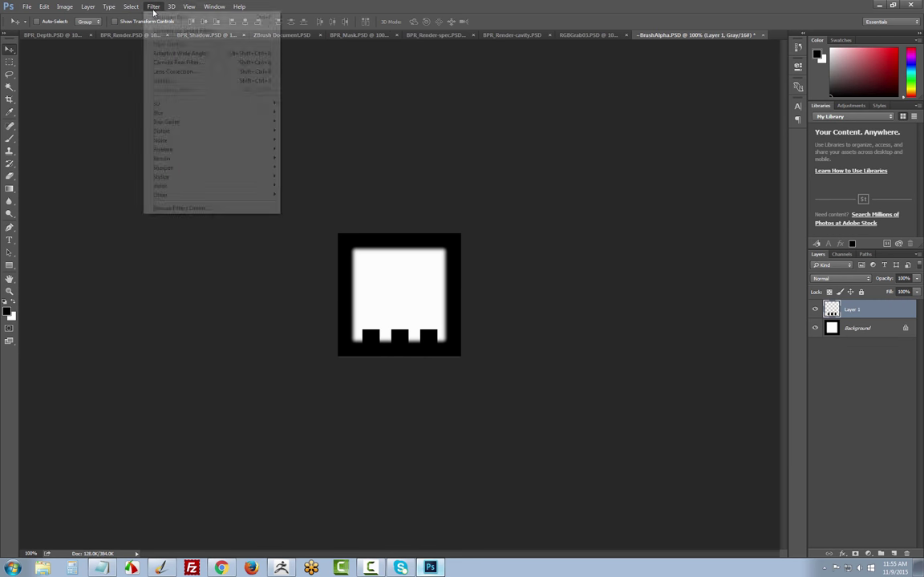
pyautogui.moveTo(160, 113)
pyautogui.click(127, 149)
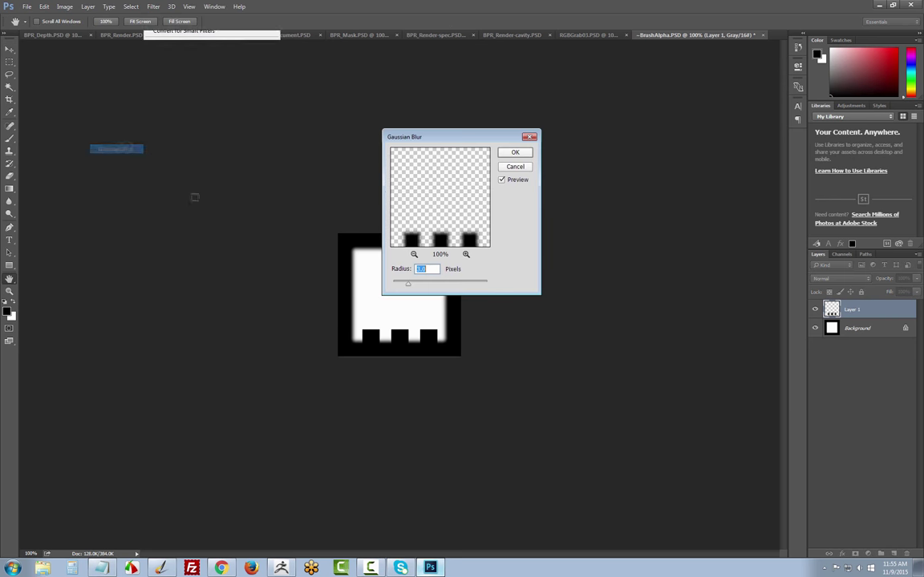
pyautogui.click(515, 153)
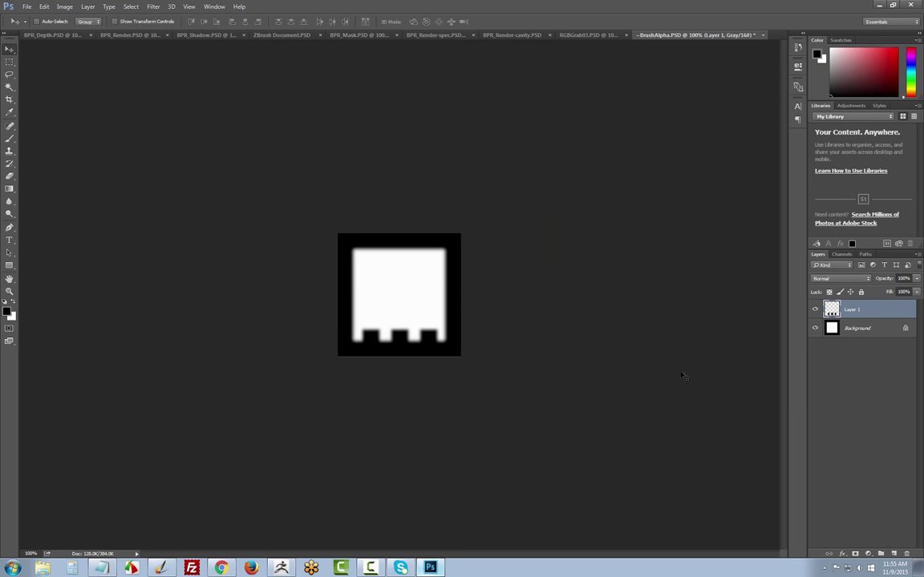
# Switch to ZBrush and import ~BrushAlpha.PSD as the ClayTubes brush alpha
pyautogui.hotkey('alt', 'Tab')
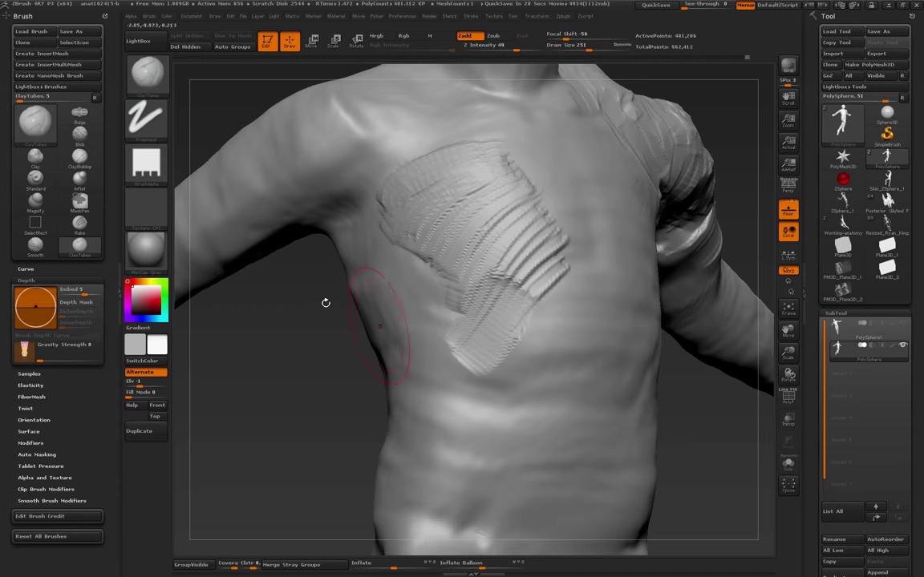
pyautogui.click(146, 164)
pyautogui.click(193, 370)
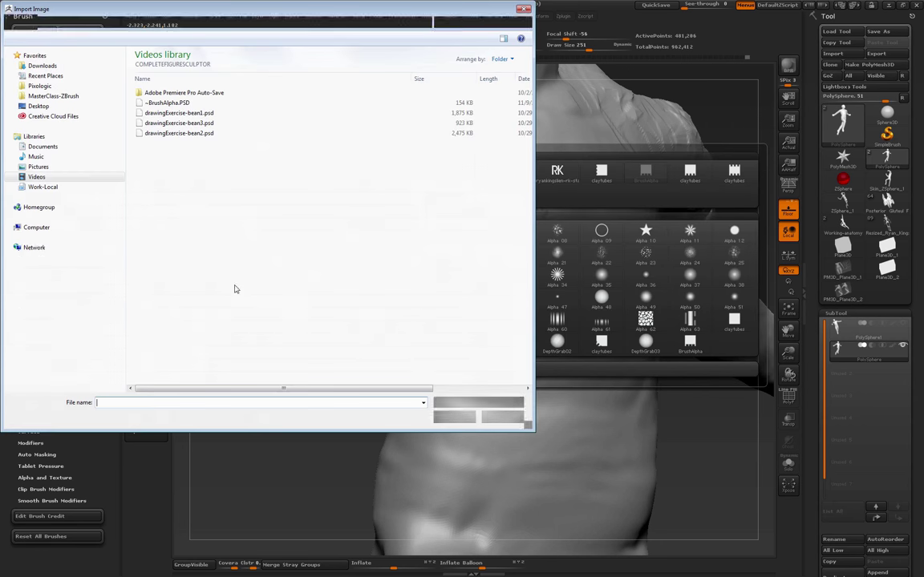
pyautogui.click(169, 102)
pyautogui.click(450, 416)
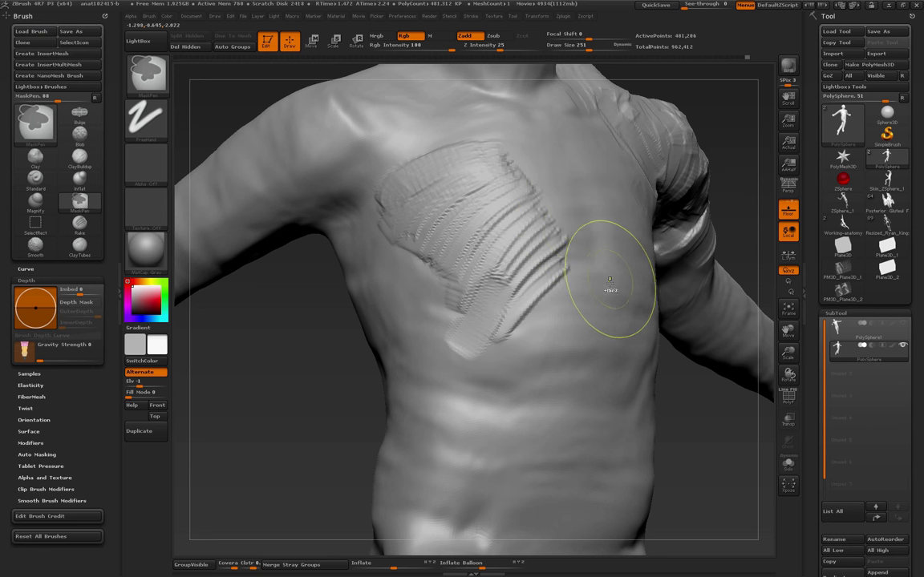
# Select the ClayTubes brush again and undo the earlier notched test strokes on the chest
pyautogui.press('b')
pyautogui.press('c')
pyautogui.press('t')
pyautogui.keyDown('alt'); pyautogui.moveTo(705, 457); pyautogui.dragTo(698, 388); pyautogui.keyUp('alt')
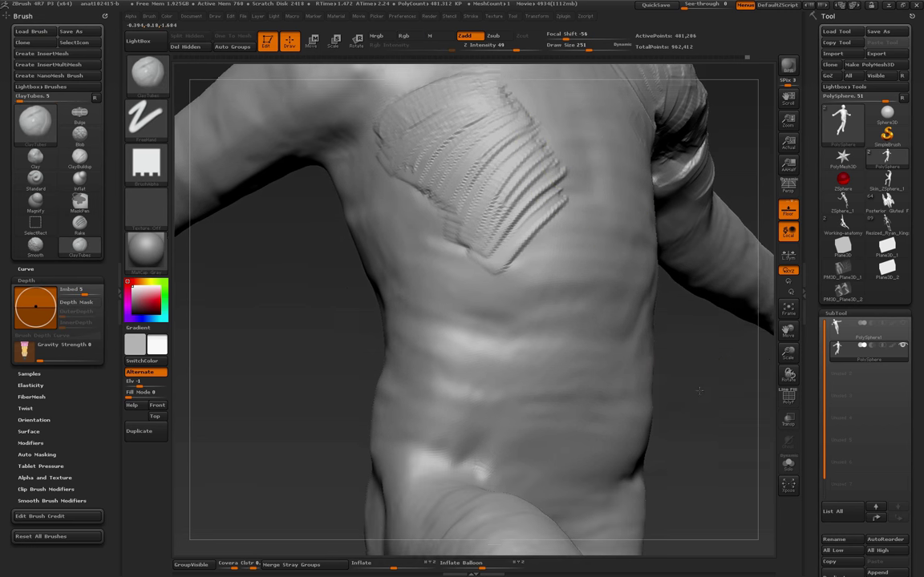
pyautogui.hotkey('ctrl', 'z')
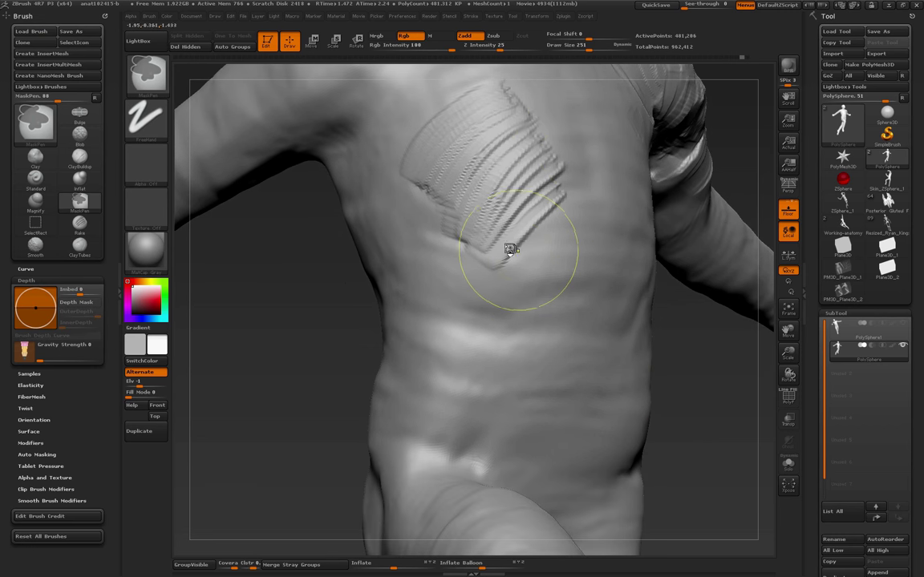
pyautogui.moveTo(530, 263)
pyautogui.mouseDown()
pyautogui.moveTo(553, 213)
pyautogui.moveTo(561, 220)
pyautogui.moveTo(541, 206)
pyautogui.moveTo(548, 188)
pyautogui.moveTo(476, 247)
pyautogui.moveTo(533, 183)
pyautogui.moveTo(516, 183)
pyautogui.moveTo(471, 221)
pyautogui.mouseUp()
pyautogui.hotkey('ctrl', 'z')
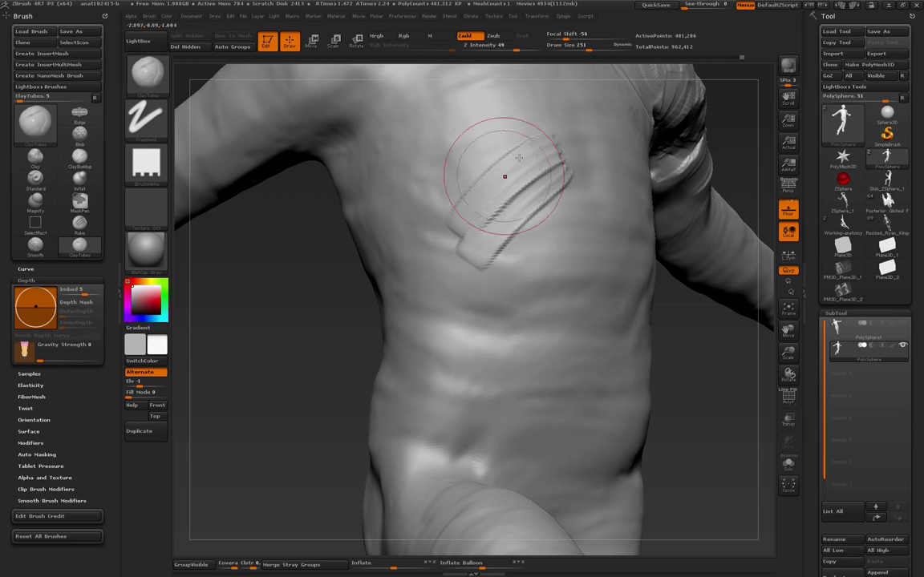
# Build up overlapping diagonal ClayTubes strokes with the wider-toothed alpha across the chest and ribs
pyautogui.moveTo(544, 136)
pyautogui.mouseDown()
pyautogui.moveTo(475, 186)
pyautogui.moveTo(442, 232)
pyautogui.mouseUp()
pyautogui.moveTo(490, 165)
pyautogui.mouseDown()
pyautogui.moveTo(445, 247)
pyautogui.moveTo(479, 276)
pyautogui.moveTo(544, 184)
pyautogui.moveTo(479, 262)
pyautogui.moveTo(468, 260)
pyautogui.mouseUp()
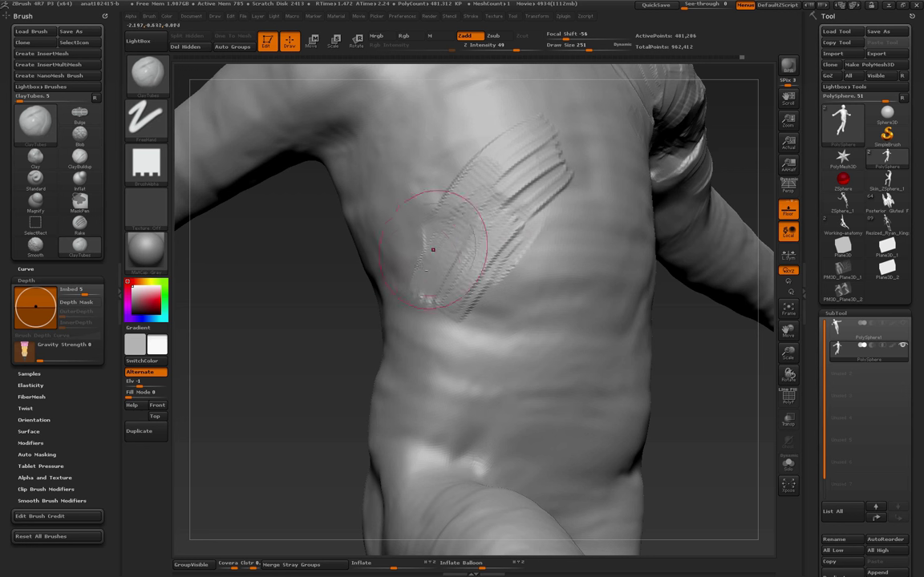
pyautogui.hotkey('ctrl', 'shift')
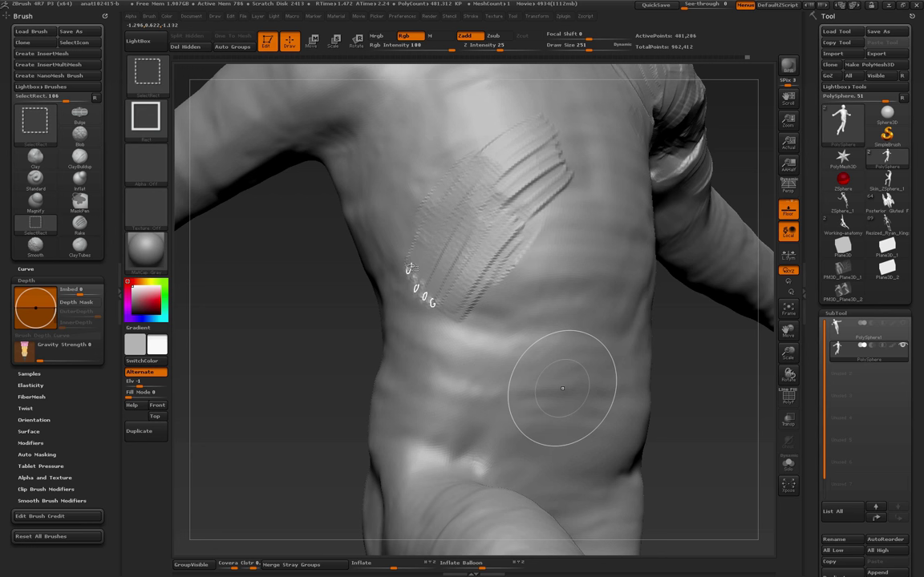
pyautogui.moveTo(648, 336); pyautogui.dragTo(658, 337)
pyautogui.moveTo(501, 233)
pyautogui.mouseDown()
pyautogui.moveTo(477, 283)
pyautogui.moveTo(458, 281)
pyautogui.moveTo(445, 303)
pyautogui.mouseUp()
pyautogui.moveTo(520, 197)
pyautogui.mouseDown()
pyautogui.moveTo(437, 289)
pyautogui.moveTo(524, 143)
pyautogui.moveTo(449, 229)
pyautogui.mouseUp()
pyautogui.moveTo(502, 152)
pyautogui.mouseDown()
pyautogui.moveTo(480, 233)
pyautogui.moveTo(465, 212)
pyautogui.mouseUp()
pyautogui.moveTo(551, 292)
pyautogui.keyDown('ctrl'); pyautogui.mouseDown(button='right')
pyautogui.moveTo(582, 201)
pyautogui.moveTo(664, 219)
pyautogui.mouseUp(button='right'); pyautogui.keyUp('ctrl')
pyautogui.keyDown('ctrl'); pyautogui.moveTo(666, 279); pyautogui.dragTo(625, 299, button='right'); pyautogui.keyUp('ctrl')
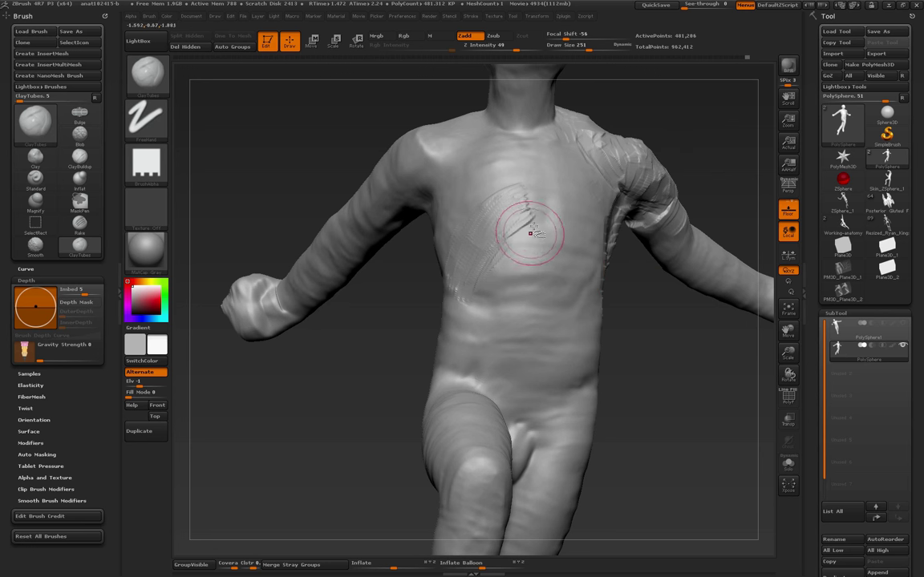
pyautogui.moveTo(530, 232); pyautogui.dragTo(506, 257)
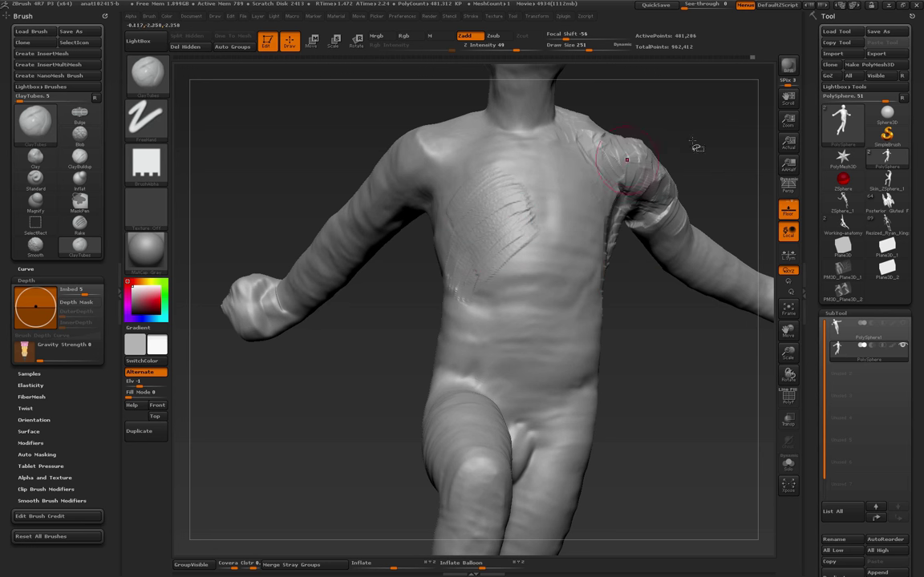
pyautogui.moveTo(697, 147); pyautogui.dragTo(646, 261)
pyautogui.keyDown('alt'); pyautogui.moveTo(665, 341); pyautogui.dragTo(712, 196); pyautogui.keyUp('alt')
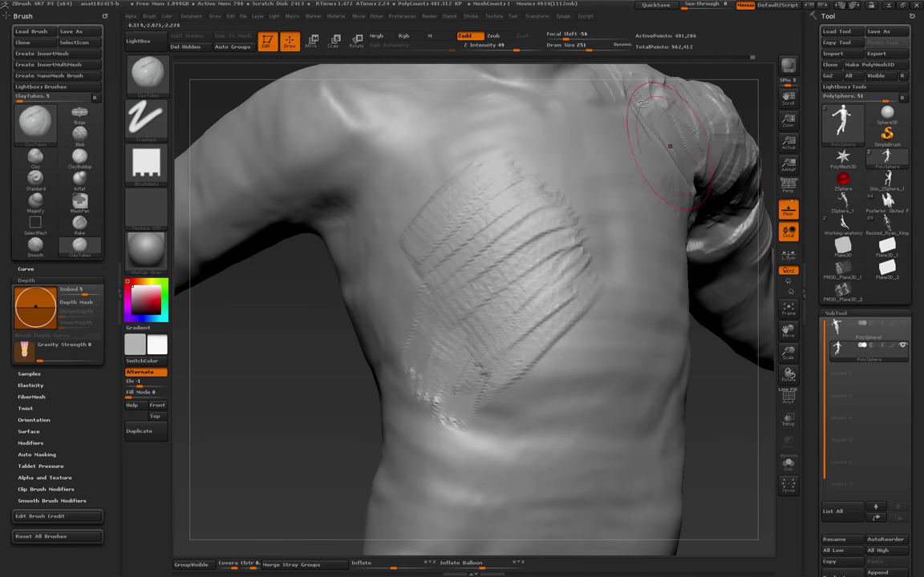
# Enable LazyMouse for the ClayTubes stroke and lower LazyRadius to its minimum
pyautogui.click(471, 16)
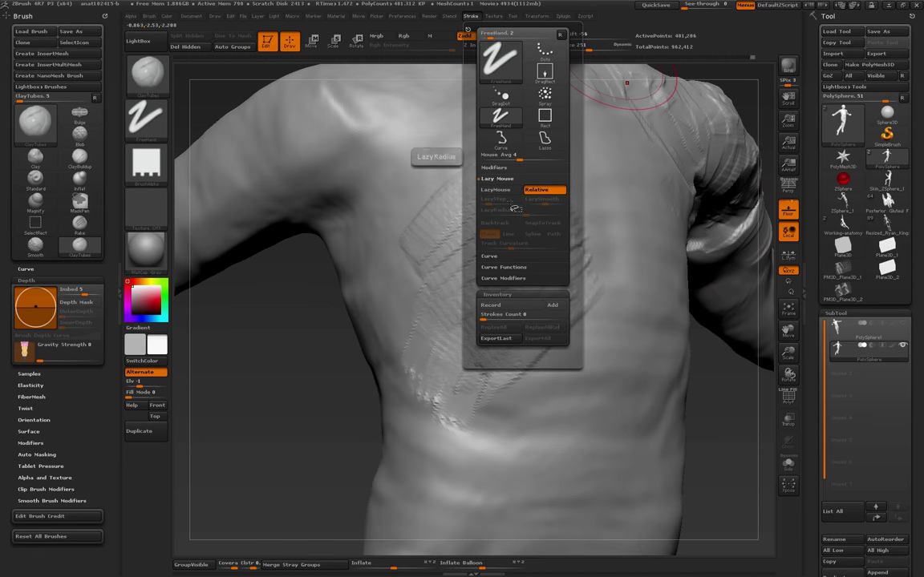
pyautogui.click(495, 190)
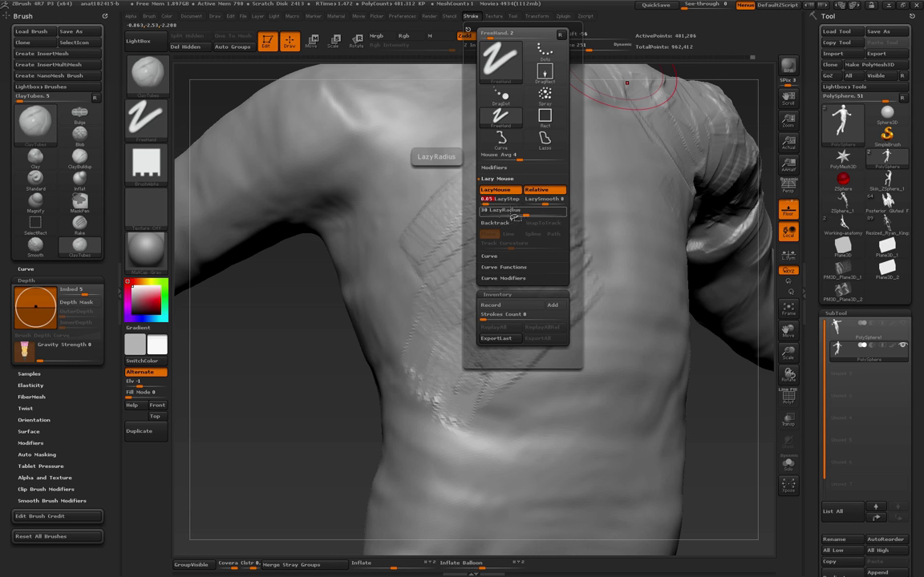
pyautogui.moveTo(507, 210); pyautogui.dragTo(490, 227)
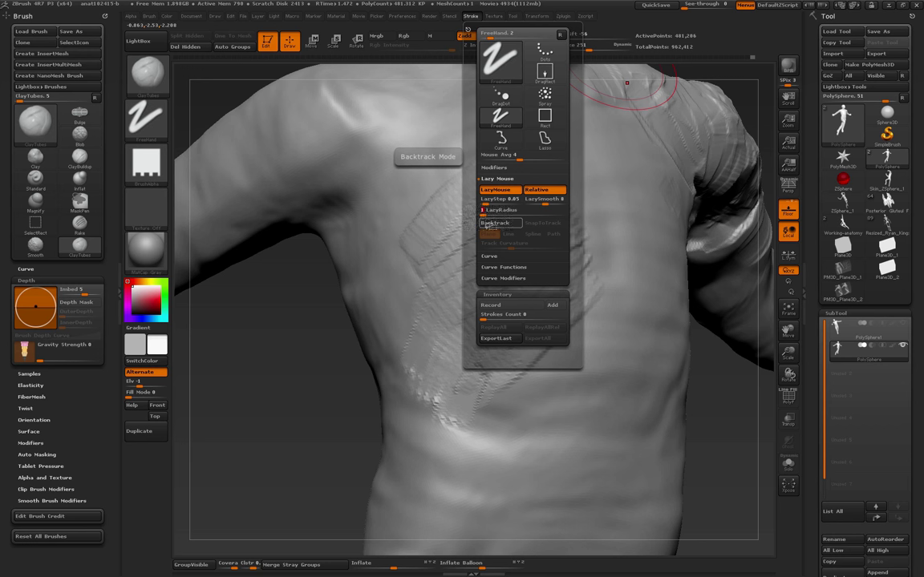
# Undo all the new ClayTubes test strokes on the chest and ribs
pyautogui.hotkey('ctrl', 'z')
pyautogui.hotkey('ctrl', 'z')
pyautogui.hotkey('ctrl', 'z')
pyautogui.hotkey('ctrl', 'z')
pyautogui.hotkey('ctrl', 'z')
pyautogui.hotkey('ctrl', 'z')
pyautogui.hotkey('ctrl', 'z')
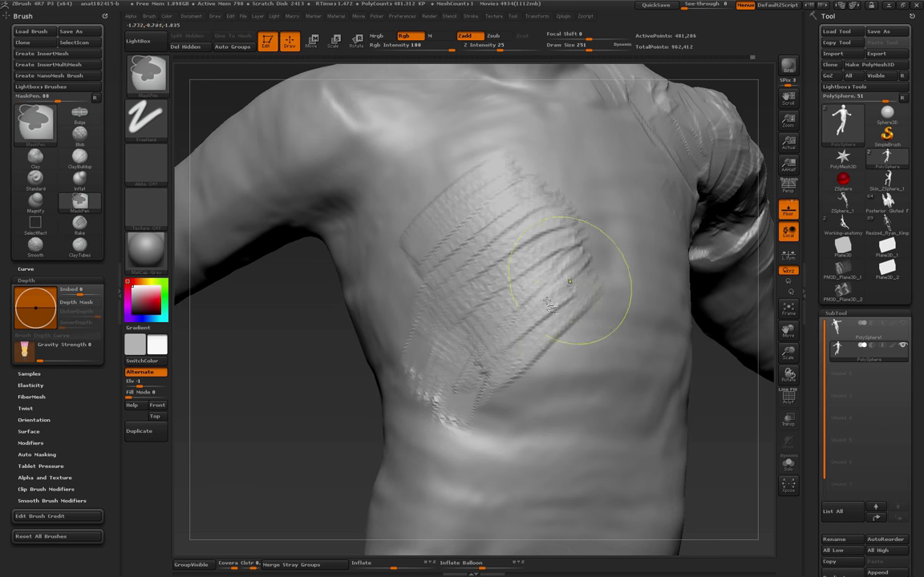
pyautogui.hotkey('ctrl', 'z')
pyautogui.hotkey('ctrl', 'z')
pyautogui.hotkey('ctrl', 'z')
pyautogui.hotkey('ctrl', 'z')
pyautogui.hotkey('ctrl', 'z')
pyautogui.hotkey('ctrl', 'z')
pyautogui.hotkey('ctrl', 'z')
pyautogui.hotkey('ctrl', 'z')
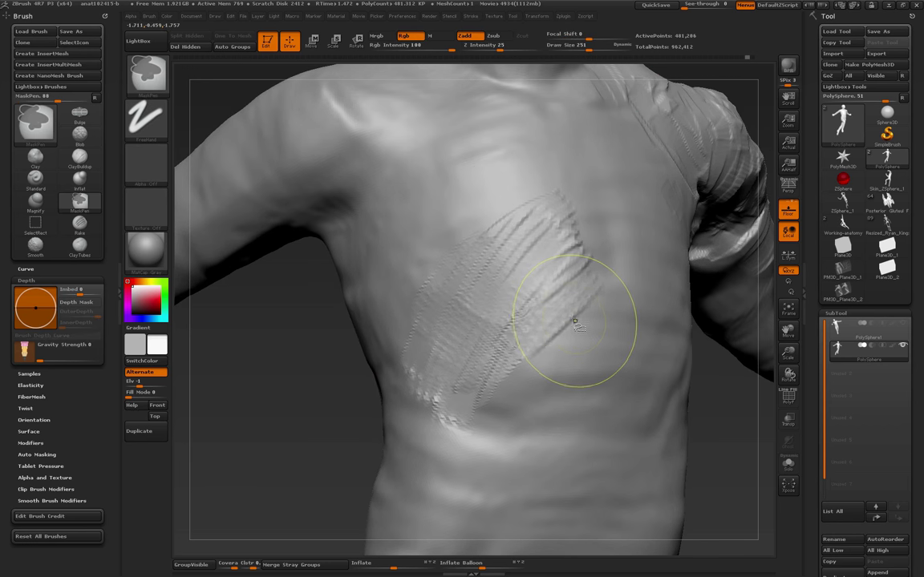
pyautogui.hotkey('ctrl', 'z')
pyautogui.hotkey('ctrl', 'z')
pyautogui.hotkey('ctrl', 'z')
pyautogui.hotkey('ctrl', 'z')
pyautogui.hotkey('ctrl', 'z')
pyautogui.hotkey('ctrl', 'z')
pyautogui.hotkey('ctrl', 'z')
pyautogui.hotkey('ctrl', 'z')
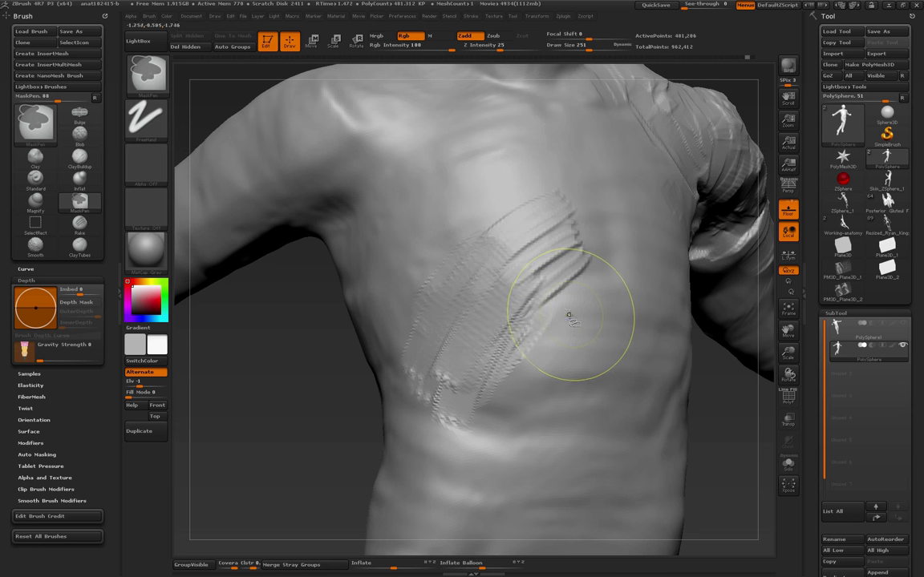
pyautogui.moveTo(575, 319)
pyautogui.keyDown('ctrl'); pyautogui.mouseDown()
pyautogui.moveTo(540, 342)
pyautogui.moveTo(582, 340)
pyautogui.moveTo(578, 350)
pyautogui.moveTo(553, 341)
pyautogui.mouseUp(); pyautogui.keyUp('ctrl')
pyautogui.hotkey('ctrl', 'z')
pyautogui.hotkey('ctrl', 'z')
pyautogui.hotkey('ctrl', 'z')
pyautogui.hotkey('ctrl', 'z')
pyautogui.hotkey('ctrl', 'z')
pyautogui.hotkey('ctrl', 'z')
pyautogui.hotkey('ctrl', 'z')
pyautogui.hotkey('ctrl', 'z')
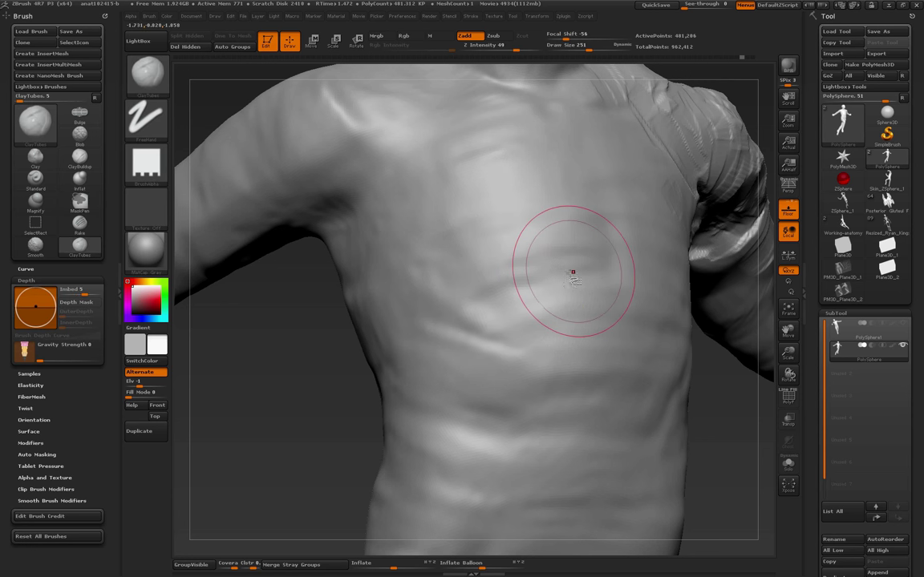
# Sculpt overlapping diagonal ClayTubes strokes with LazyMouse from the sternum down toward the ribs
pyautogui.moveTo(573, 272); pyautogui.dragTo(511, 325)
pyautogui.click(477, 387)
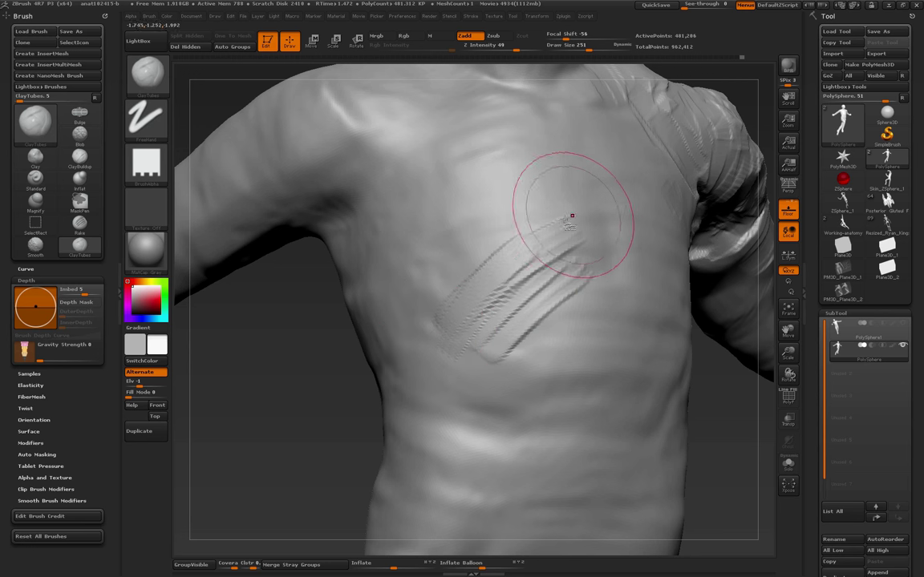
# Cancel the project save and subdivide the torso mesh once
pyautogui.hotkey('ctrl', 's')
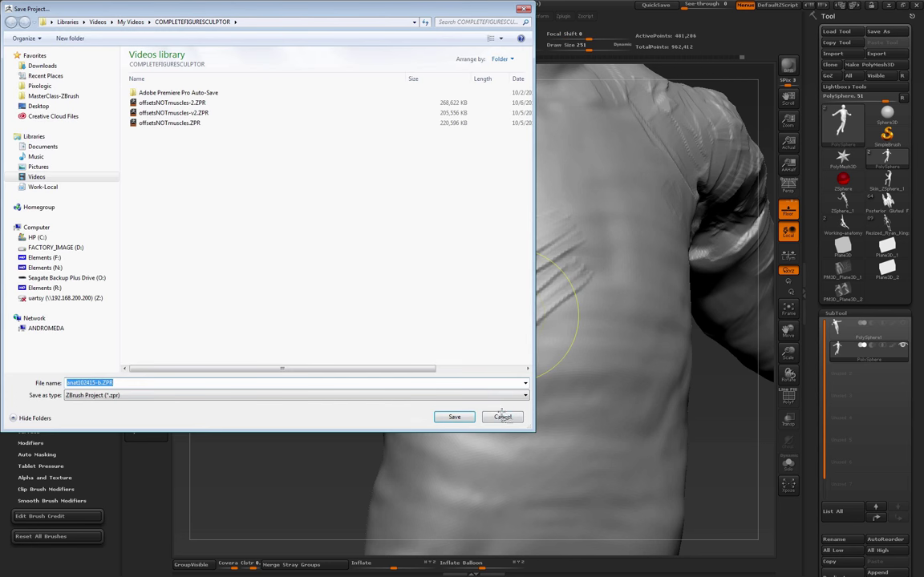
pyautogui.click(503, 417)
pyautogui.hotkey('ctrl', 'd')
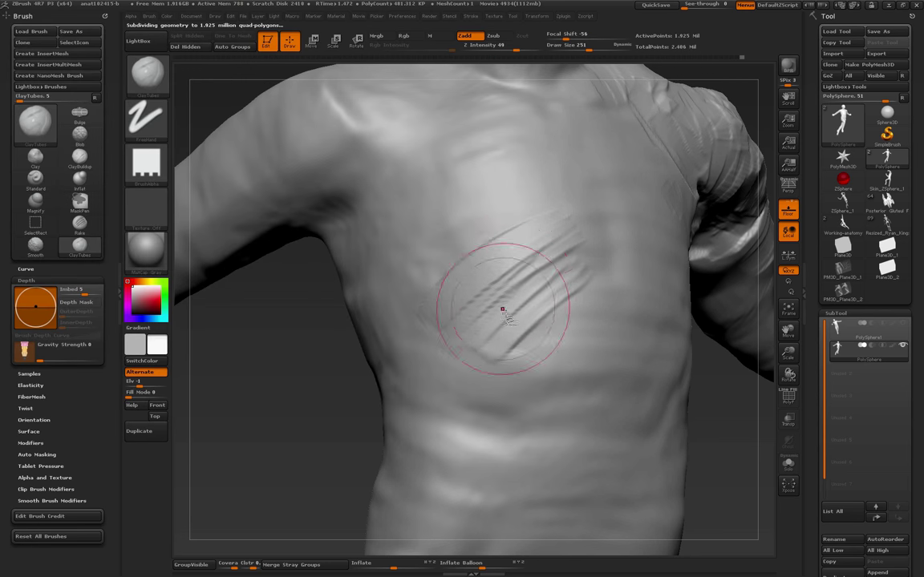
# Add diagonal ClayTubes strokes on the subdivided upper chest, above the existing ones
pyautogui.moveTo(530, 229)
pyautogui.mouseDown()
pyautogui.moveTo(449, 309)
pyautogui.moveTo(456, 272)
pyautogui.moveTo(529, 221)
pyautogui.mouseUp()
pyautogui.moveTo(444, 281); pyautogui.dragTo(525, 208)
pyautogui.moveTo(433, 254); pyautogui.dragTo(543, 191)
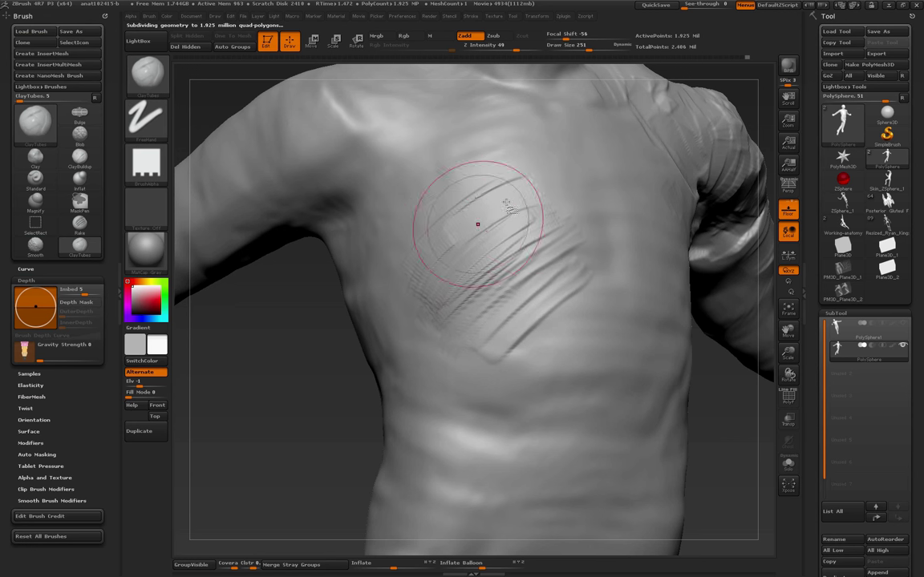
# Build up overlapping diagonal ClayTubes strokes across the chest, from the upper pectoral and armpit edge down to its lower border
pyautogui.moveTo(452, 217); pyautogui.dragTo(401, 250)
pyautogui.moveTo(501, 189); pyautogui.dragTo(379, 241)
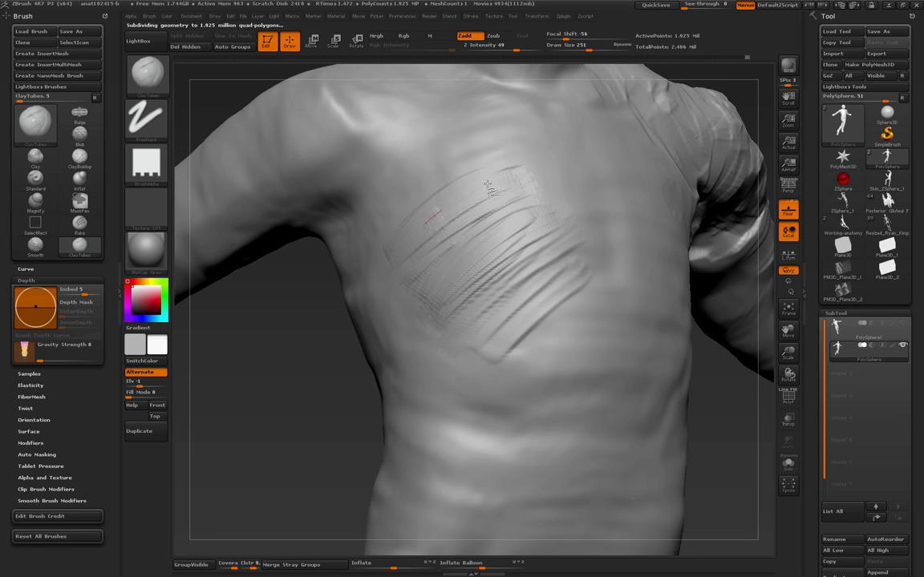
pyautogui.moveTo(489, 172)
pyautogui.mouseDown()
pyautogui.moveTo(379, 251)
pyautogui.moveTo(372, 239)
pyautogui.mouseUp()
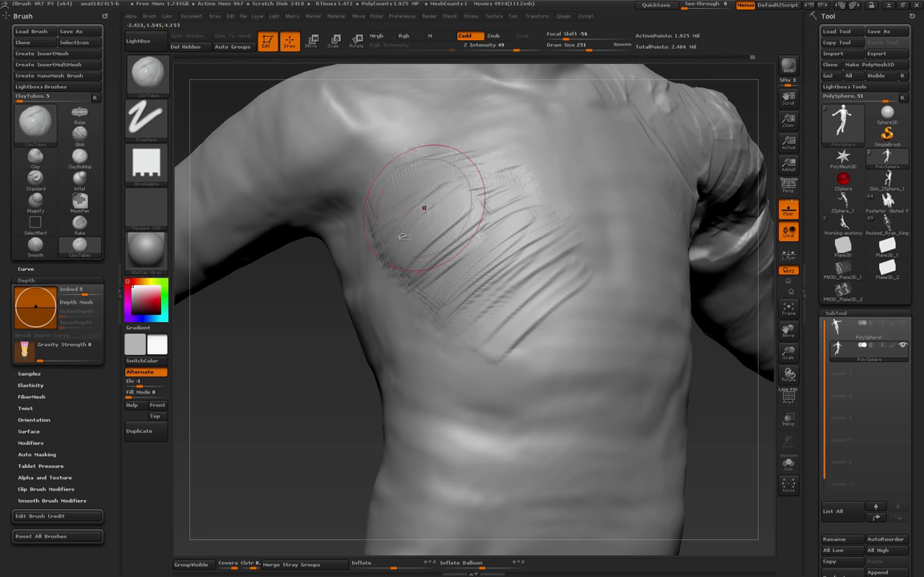
pyautogui.moveTo(403, 165); pyautogui.dragTo(377, 245)
pyautogui.moveTo(439, 154); pyautogui.dragTo(376, 257)
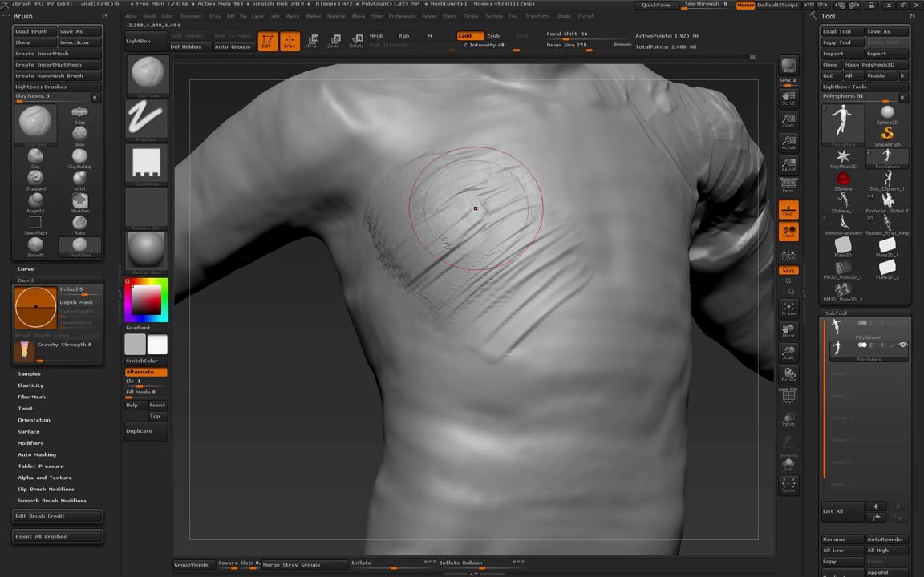
pyautogui.moveTo(478, 209); pyautogui.dragTo(425, 277)
pyautogui.moveTo(491, 233)
pyautogui.mouseDown()
pyautogui.moveTo(429, 296)
pyautogui.moveTo(429, 309)
pyautogui.mouseUp()
pyautogui.moveTo(522, 266)
pyautogui.mouseDown()
pyautogui.moveTo(449, 317)
pyautogui.moveTo(429, 305)
pyautogui.mouseUp()
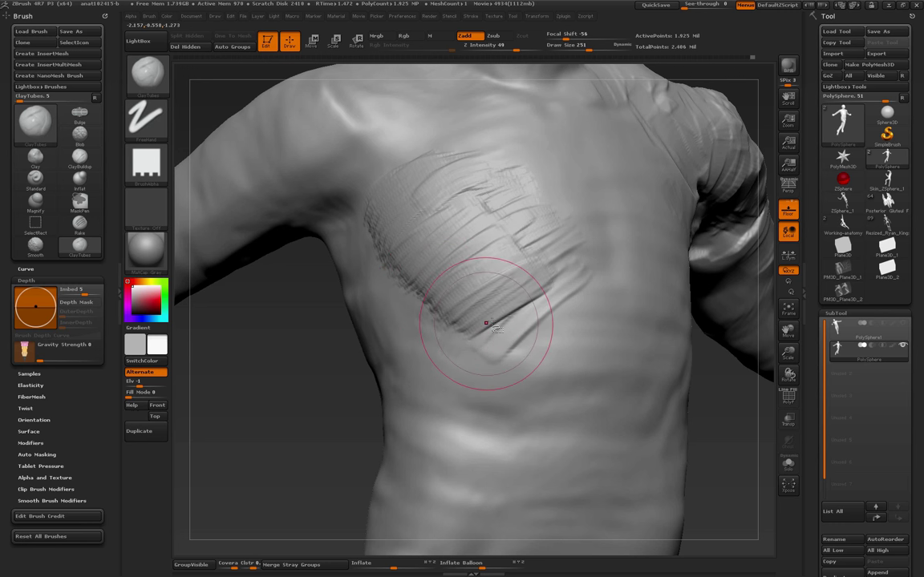
pyautogui.moveTo(488, 324); pyautogui.dragTo(437, 301)
# Reduce the draw size to 194 and add finer ClayTubes strokes along the inner chest near the sternum
pyautogui.keyDown('alt'); pyautogui.moveTo(732, 441); pyautogui.dragTo(663, 330); pyautogui.keyUp('alt')
pyautogui.moveTo(637, 445); pyautogui.dragTo(709, 409)
pyautogui.press('s')
pyautogui.moveTo(680, 303); pyautogui.dragTo(674, 303)
pyautogui.moveTo(675, 299); pyautogui.dragTo(648, 307)
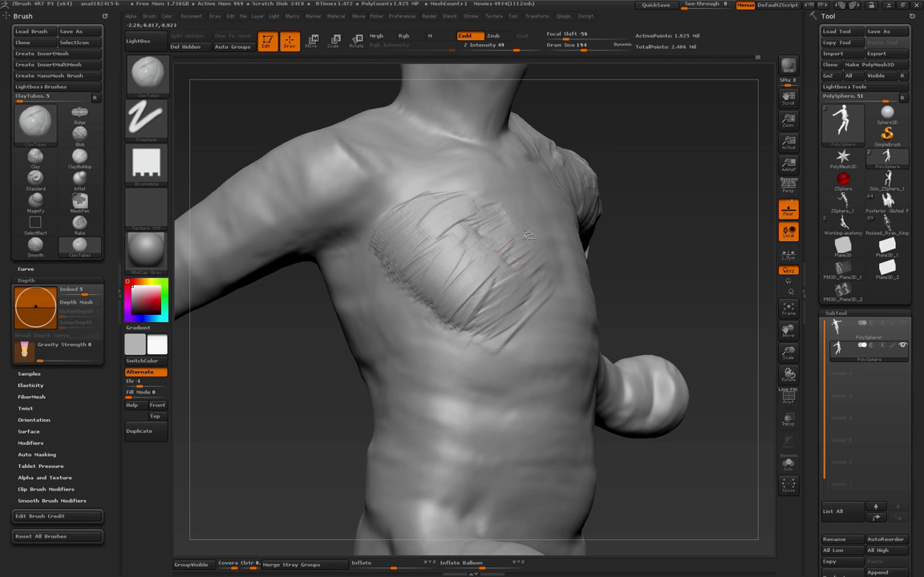
pyautogui.moveTo(503, 225); pyautogui.dragTo(465, 239)
pyautogui.keyDown('alt'); pyautogui.moveTo(696, 235); pyautogui.dragTo(600, 223); pyautogui.keyUp('alt')
pyautogui.moveTo(642, 415)
pyautogui.keyDown('alt'); pyautogui.mouseDown()
pyautogui.moveTo(722, 386)
pyautogui.moveTo(577, 206)
pyautogui.mouseUp(); pyautogui.keyUp('alt')
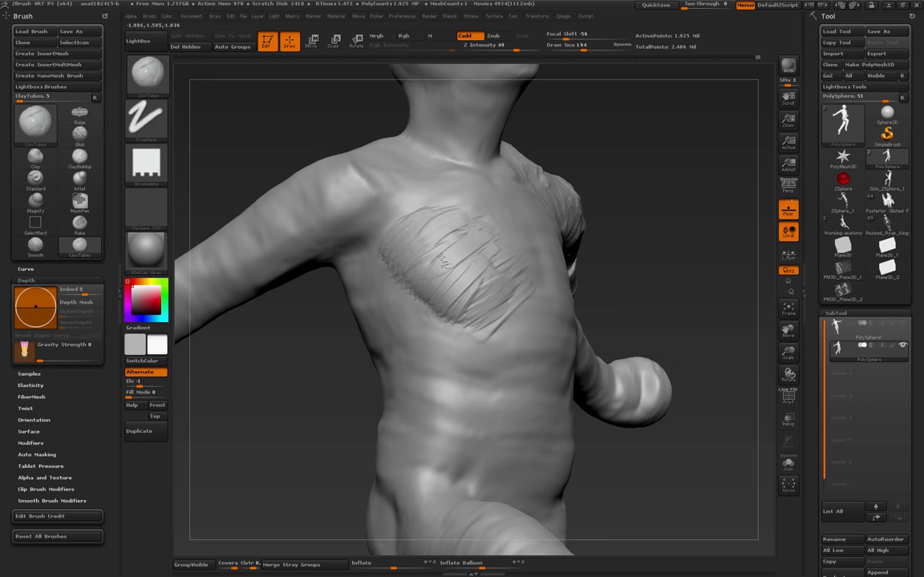
pyautogui.moveTo(505, 243); pyautogui.dragTo(493, 264)
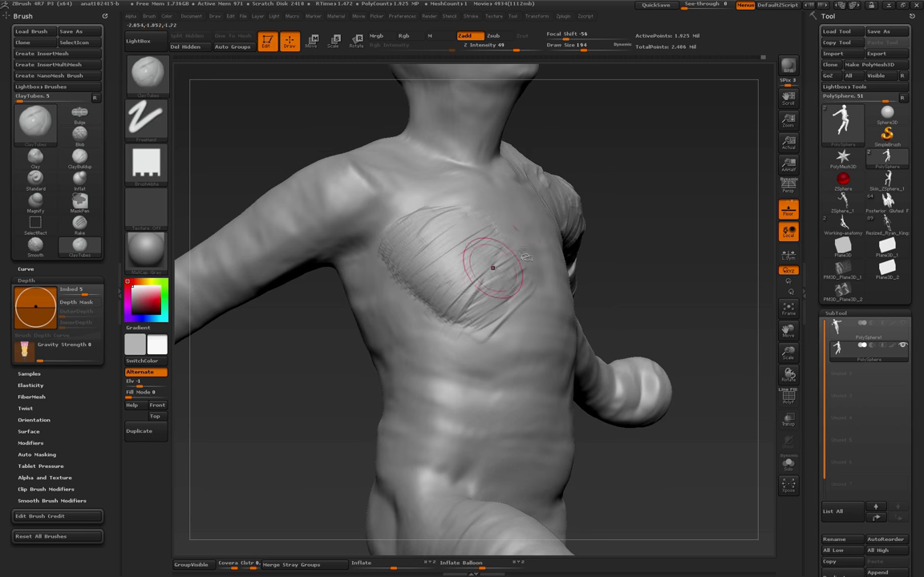
pyautogui.moveTo(465, 307)
pyautogui.mouseDown()
pyautogui.moveTo(511, 267)
pyautogui.moveTo(521, 278)
pyautogui.mouseUp()
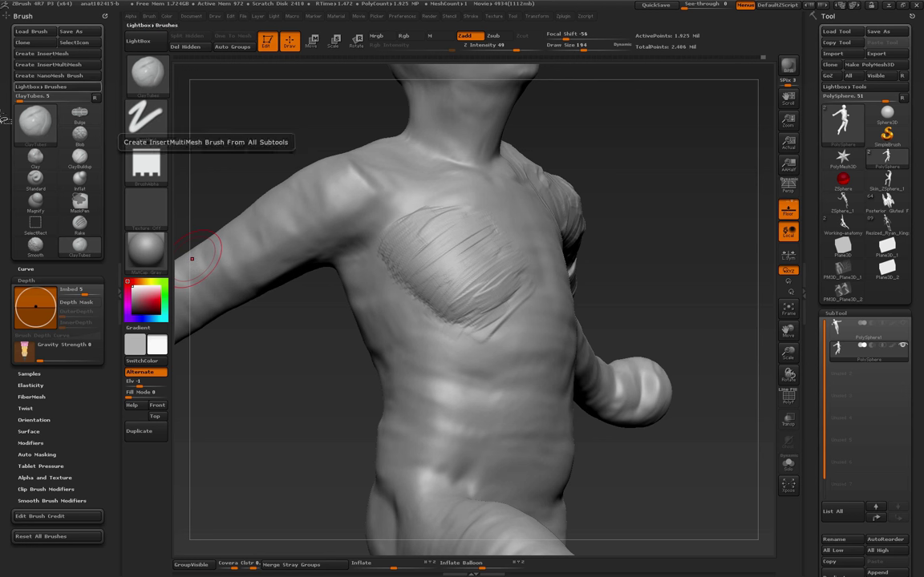
# Clone the ClayTubes brush and save it as ClayTubes_2.zbp in the ZBrush 4R7 ZStartup BrushPresets folder
pyautogui.click(35, 43)
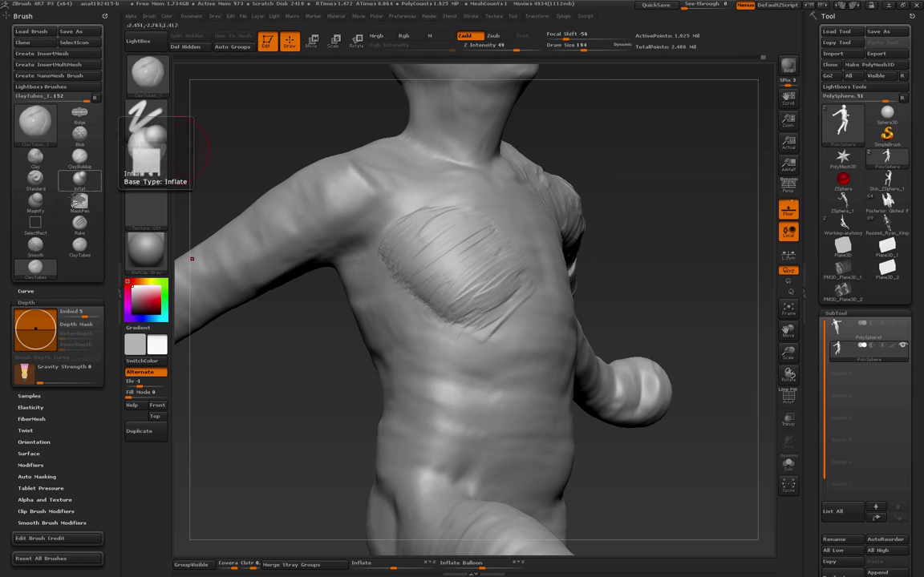
pyautogui.click(86, 36)
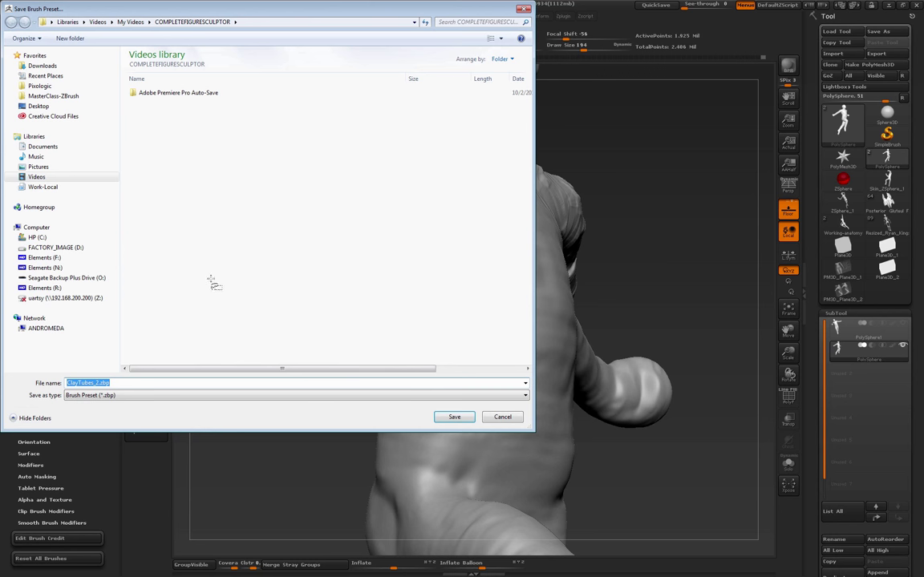
pyautogui.click(40, 86)
pyautogui.doubleClick(181, 183)
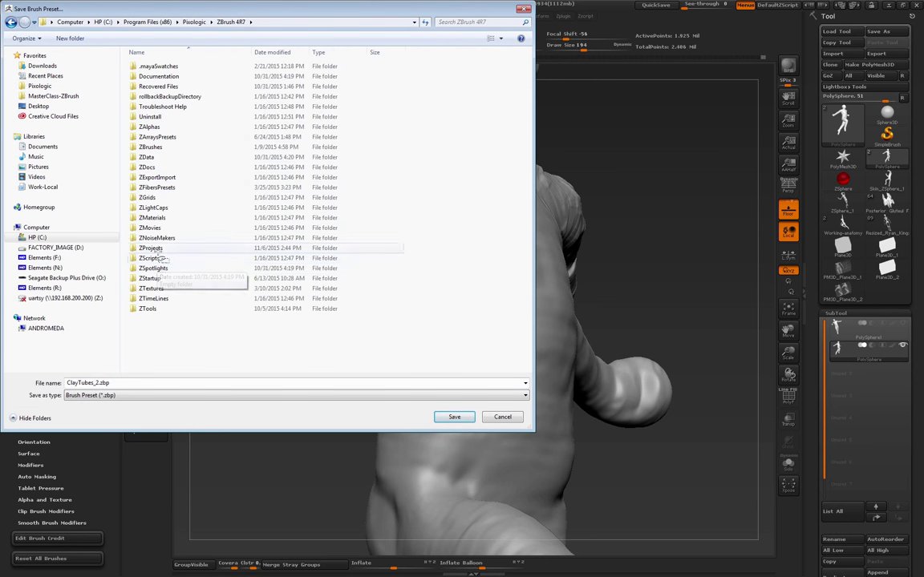
pyautogui.doubleClick(156, 279)
pyautogui.doubleClick(170, 77)
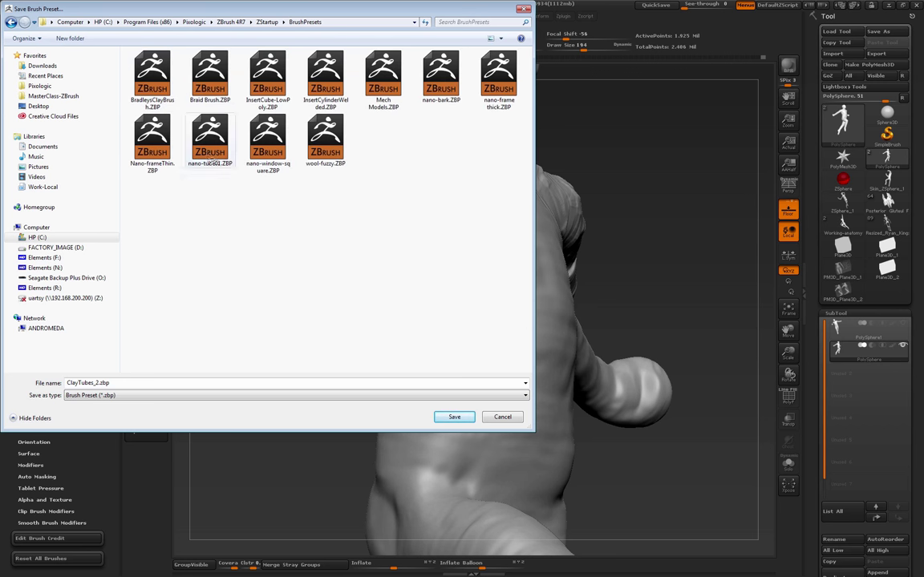
pyautogui.doubleClick(117, 383)
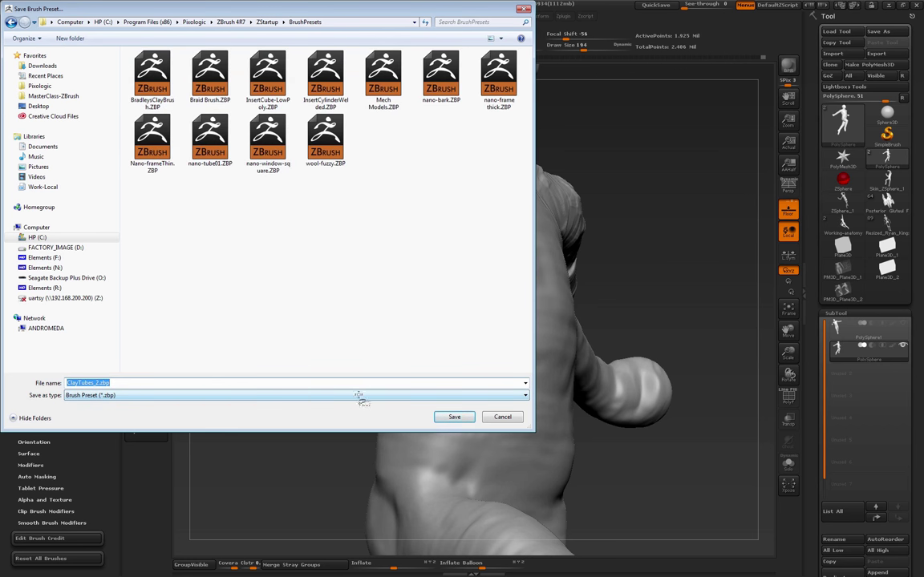
pyautogui.click(453, 417)
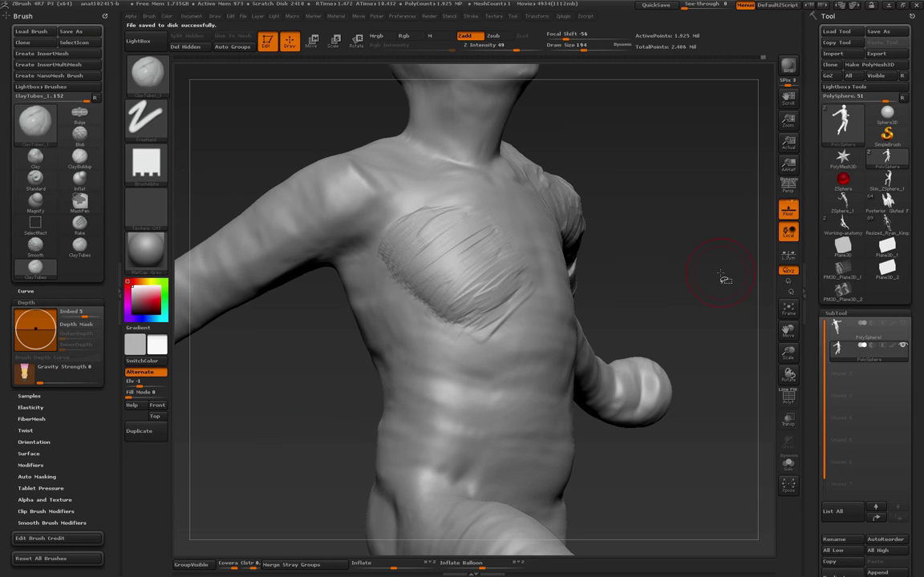
# Switch to the Sphere3D tool, convert it to a PolyMesh3D and subdivide it twice
pyautogui.press('f')
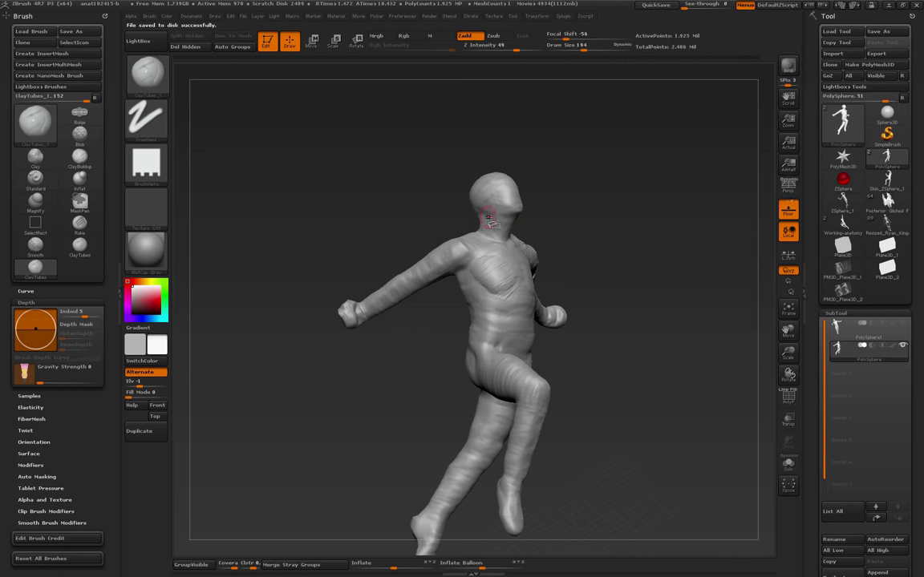
pyautogui.click(885, 116)
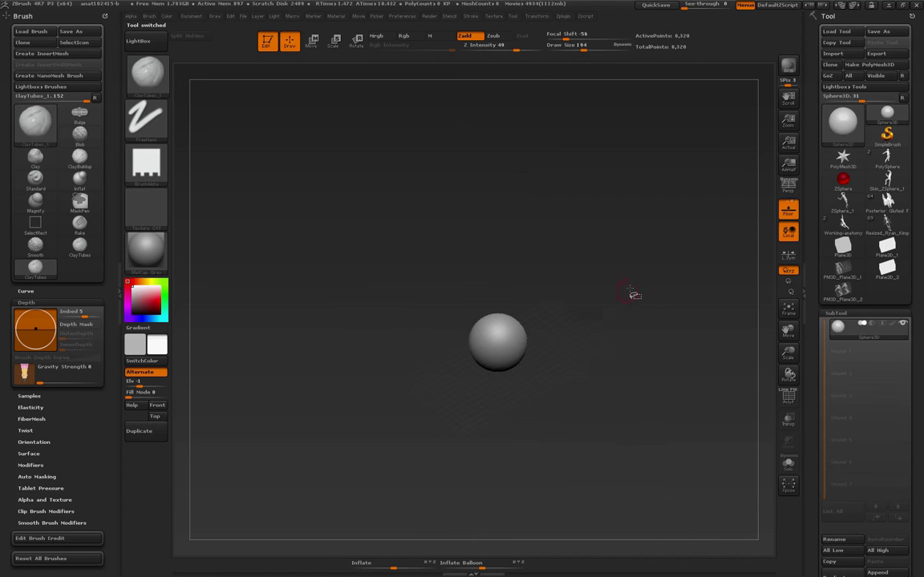
pyautogui.press('f')
pyautogui.click(874, 65)
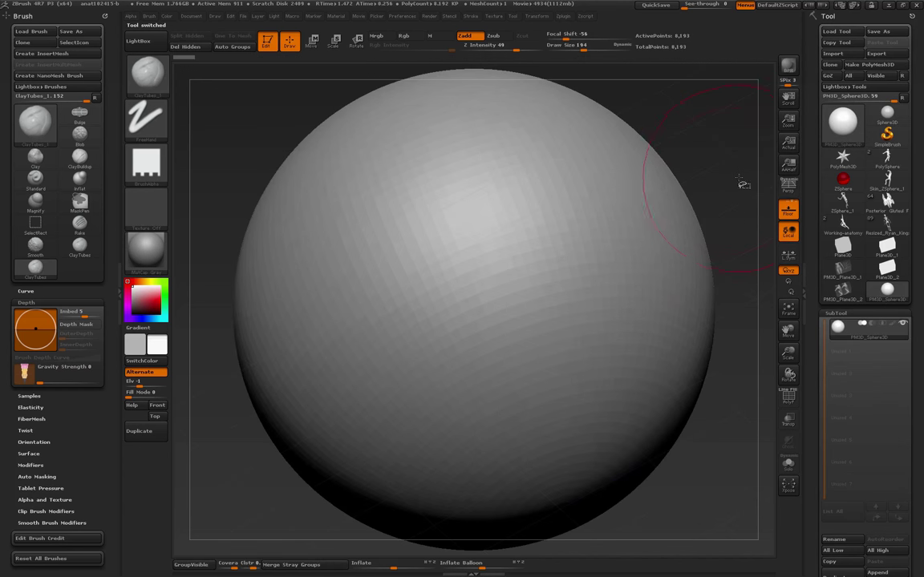
pyautogui.hotkey('ctrl', 'd')
pyautogui.hotkey('ctrl', 'd')
pyautogui.press('f')
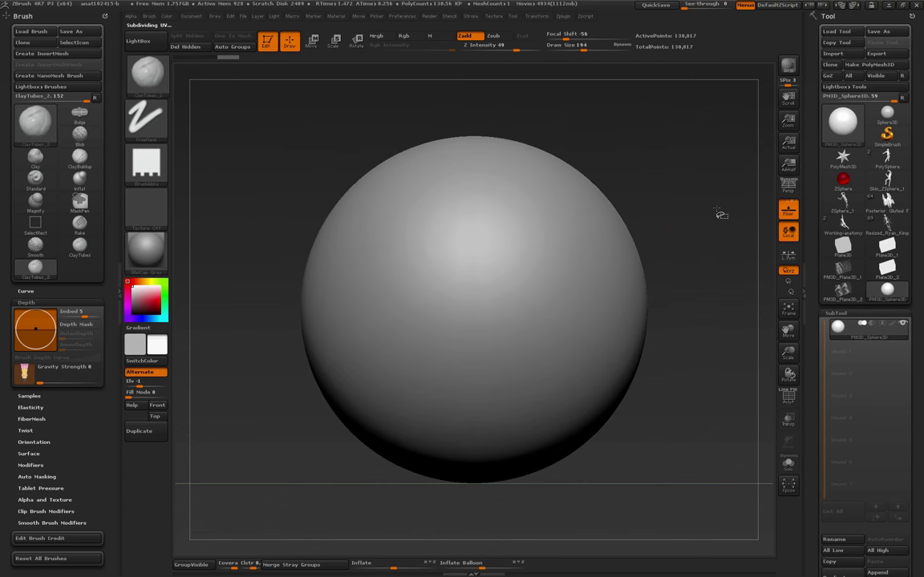
# Sculpt broad overlapping diagonal strokes across the front of the sphere with the cloned ClayTubes brush, undoing one misplaced stroke
pyautogui.moveTo(559, 227); pyautogui.dragTo(393, 362)
pyautogui.moveTo(490, 276)
pyautogui.mouseDown()
pyautogui.moveTo(553, 226)
pyautogui.moveTo(412, 303)
pyautogui.mouseUp()
pyautogui.hotkey('ctrl', 'z')
pyautogui.moveTo(576, 220)
pyautogui.mouseDown()
pyautogui.moveTo(504, 266)
pyautogui.moveTo(420, 341)
pyautogui.mouseUp()
pyautogui.moveTo(419, 372)
pyautogui.mouseDown()
pyautogui.moveTo(600, 246)
pyautogui.moveTo(437, 392)
pyautogui.moveTo(605, 277)
pyautogui.mouseUp()
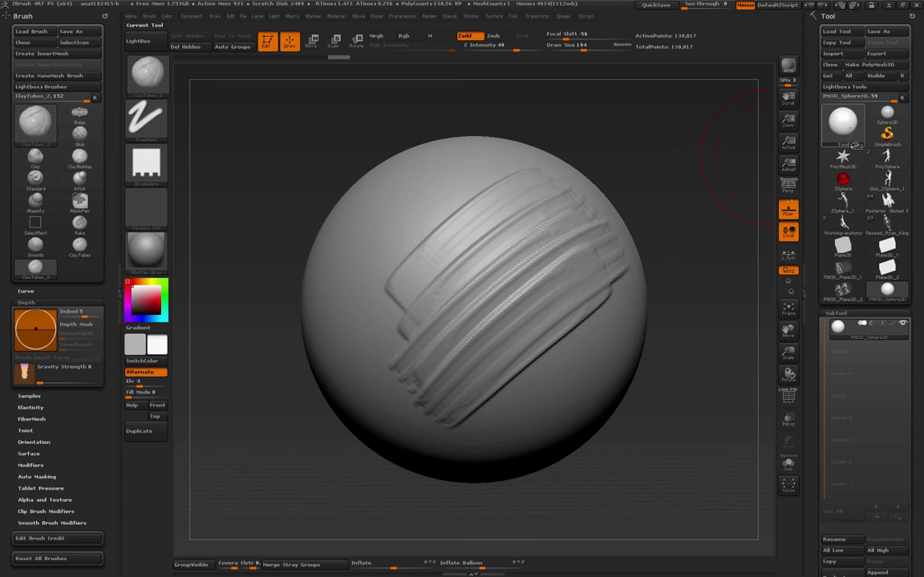
# Switch to the MRGBZGrabber tool, leaving edit mode, and grab a square area around the sculpted sphere
pyautogui.click(844, 125)
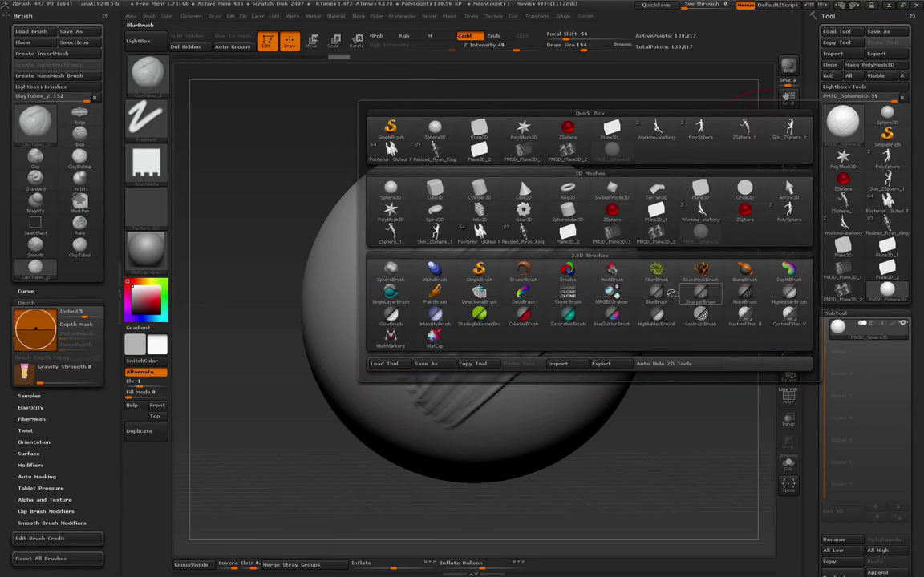
pyautogui.click(612, 296)
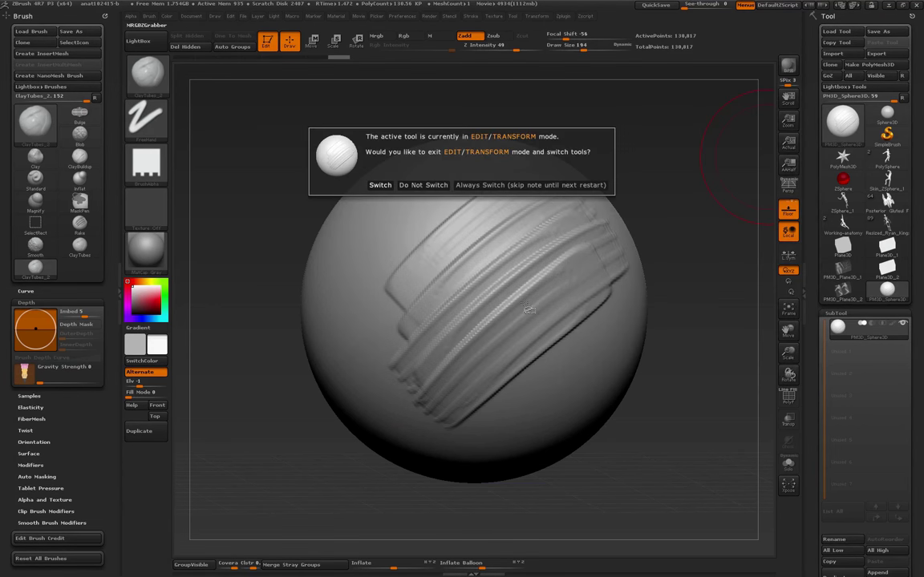
pyautogui.click(380, 185)
pyautogui.moveTo(446, 268); pyautogui.dragTo(678, 480)
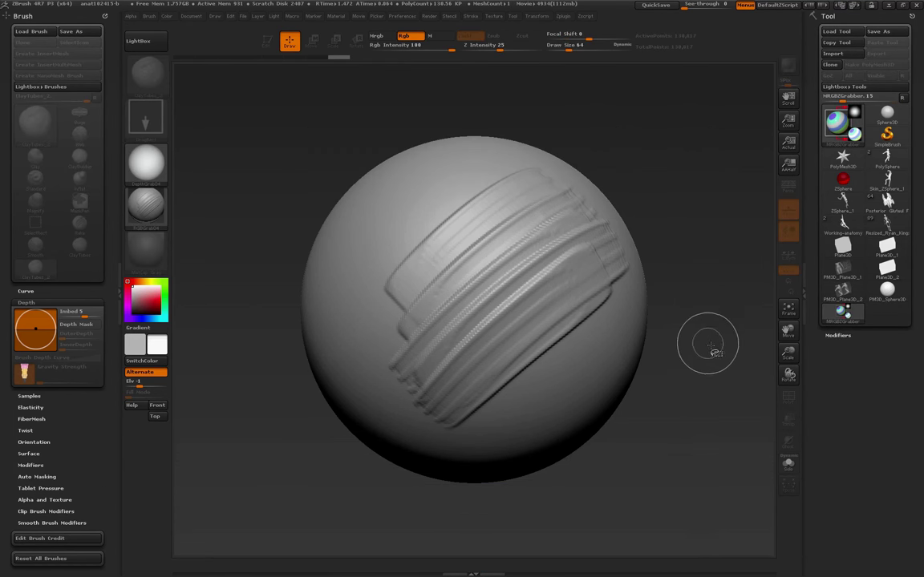
# Export the grabbed sphere texture as RGBGrab04.psd in the BrushPresets folder
pyautogui.click(150, 216)
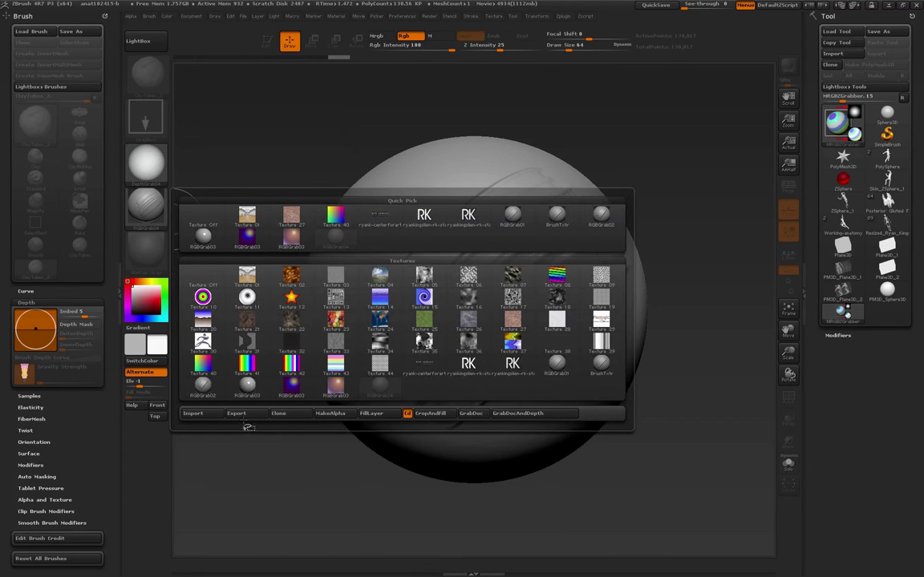
pyautogui.click(237, 414)
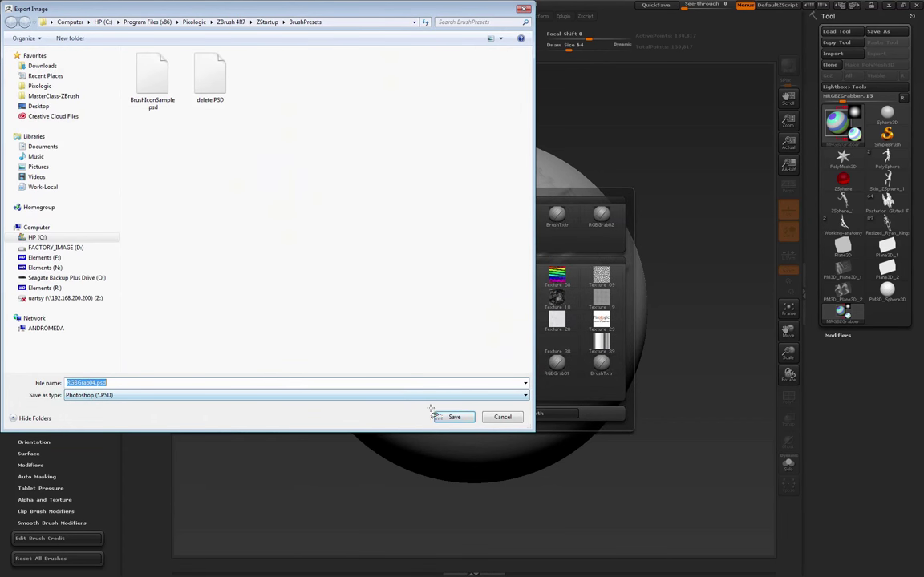
pyautogui.click(454, 418)
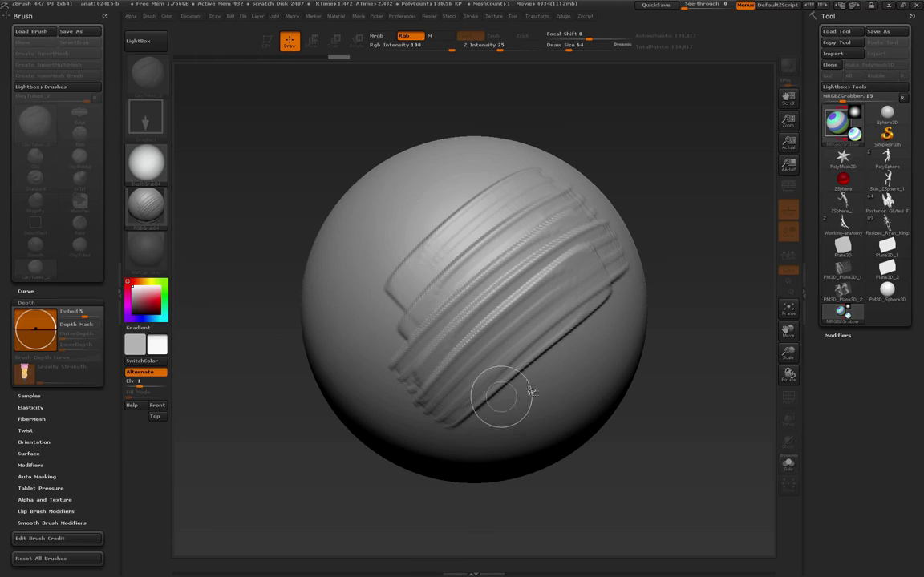
# Draw the PolySphere figure back onto the canvas, enter edit mode, clear the leftover sphere image and rotate the figure to the front
pyautogui.click(891, 165)
pyautogui.moveTo(486, 244); pyautogui.dragTo(515, 354)
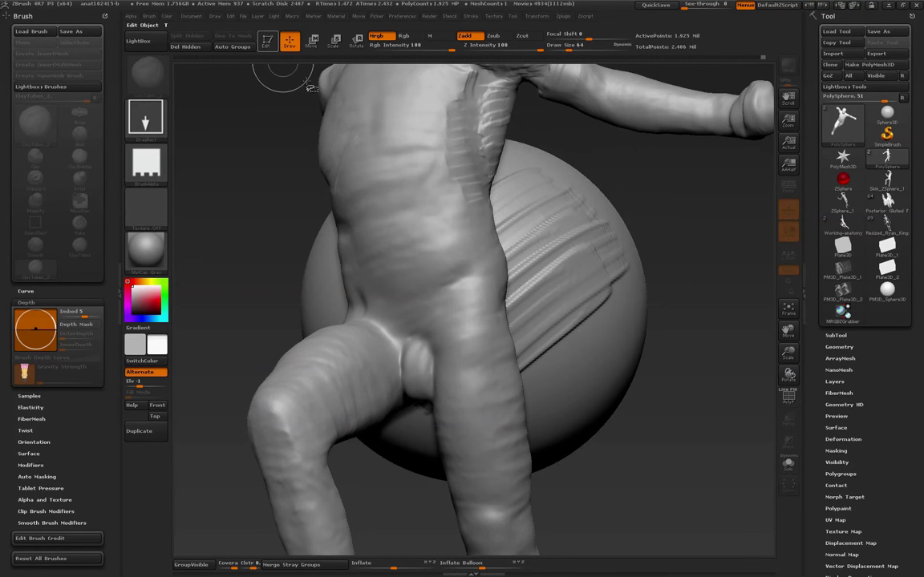
pyautogui.click(268, 40)
pyautogui.hotkey('ctrl', 'n')
pyautogui.keyDown('shift'); pyautogui.moveTo(662, 310); pyautogui.dragTo(509, 362); pyautogui.keyUp('shift')
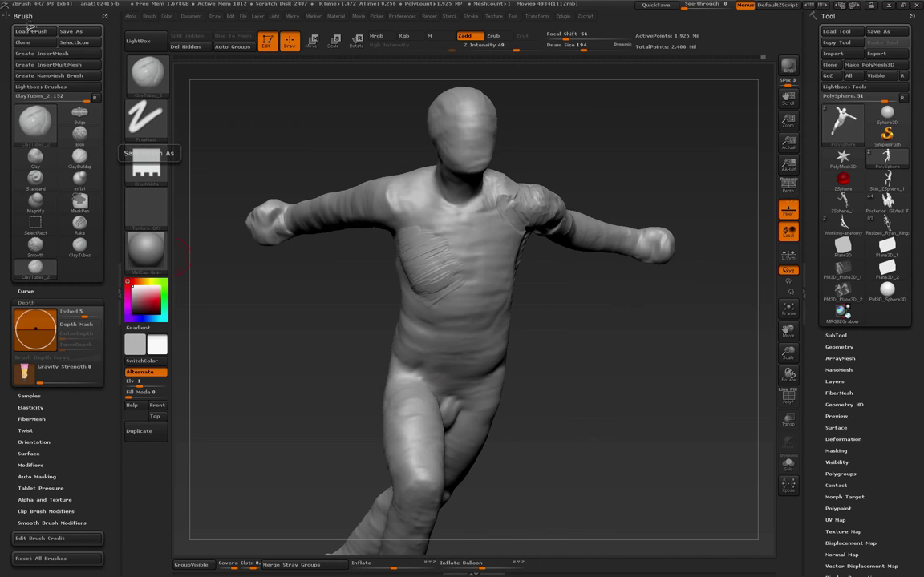
# Set RGBGrab04.PSD as the icon of the cloned ClayTubes brush
pyautogui.click(75, 42)
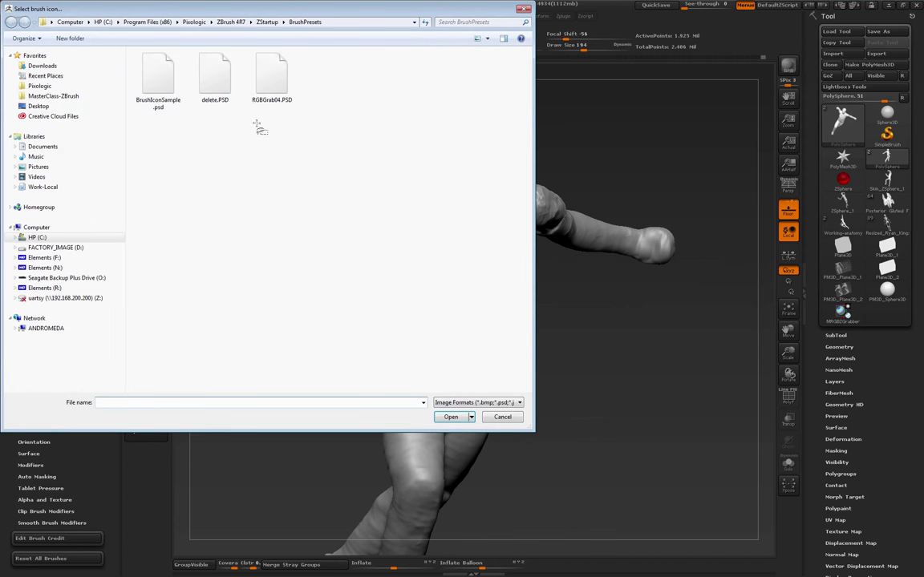
pyautogui.click(271, 80)
pyautogui.click(454, 417)
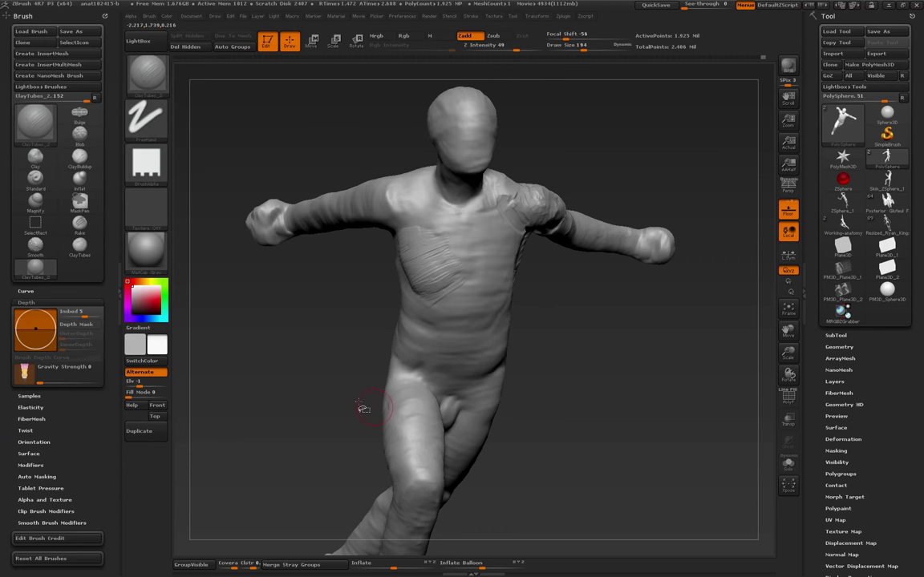
pyautogui.moveTo(154, 83)
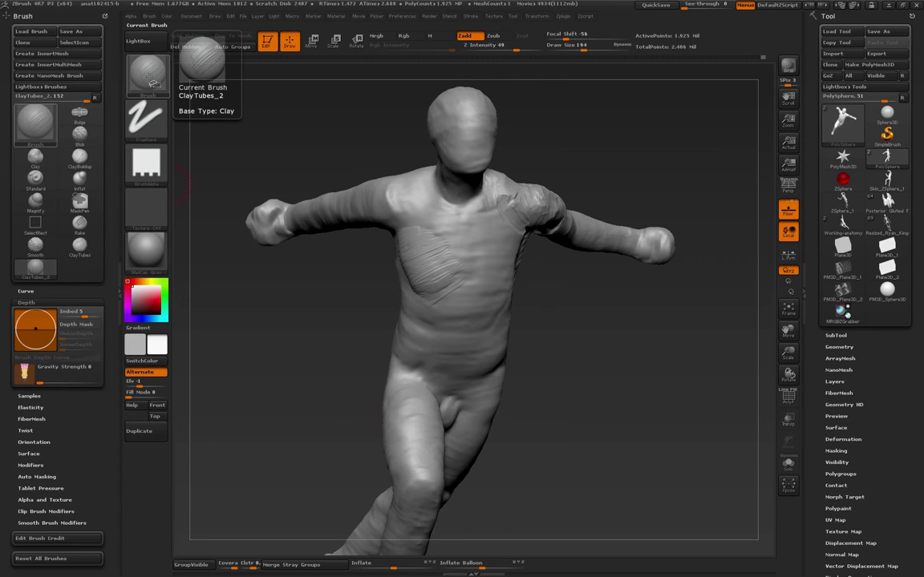
# Save the brush with its new icon over the existing ClayTubes_2.ZBP preset in the BrushPresets folder
pyautogui.click(70, 30)
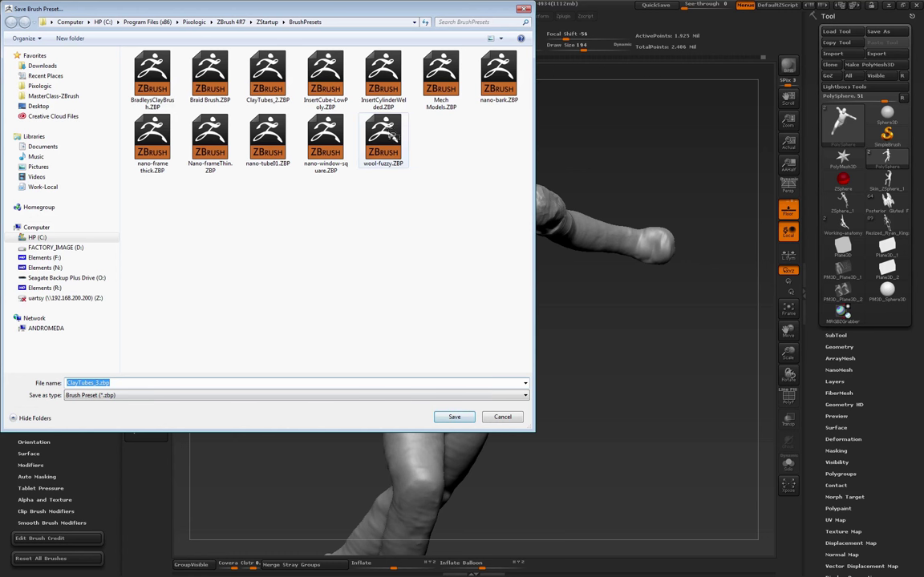
pyautogui.click(267, 96)
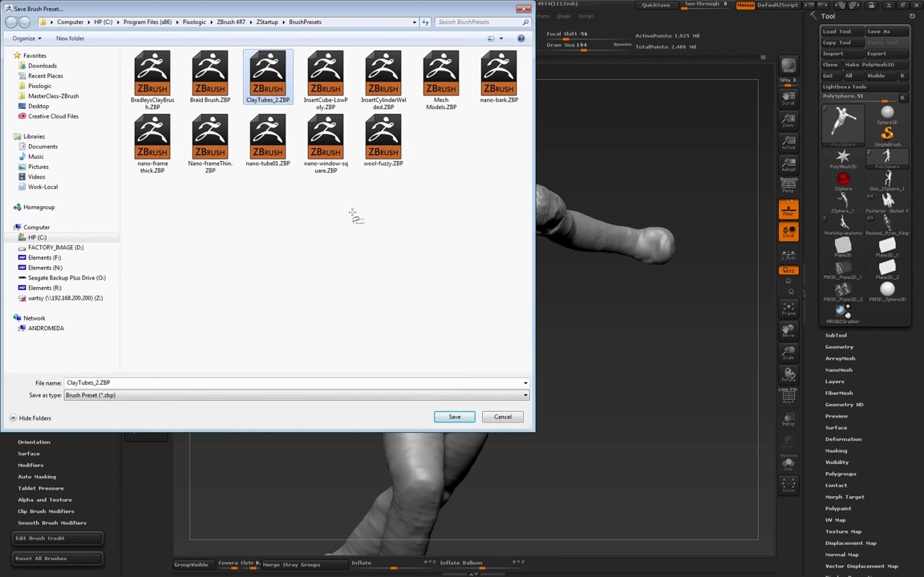
pyautogui.click(452, 417)
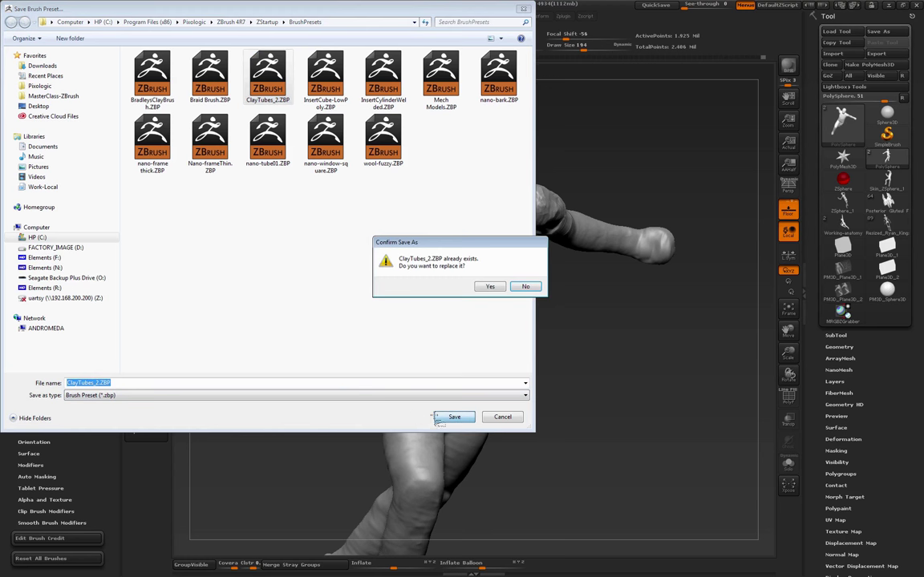
pyautogui.click(490, 287)
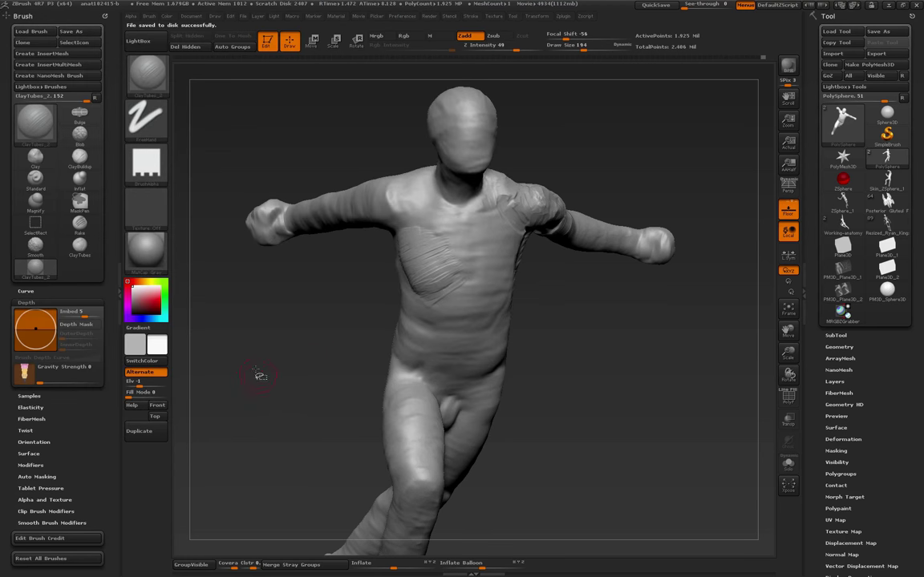